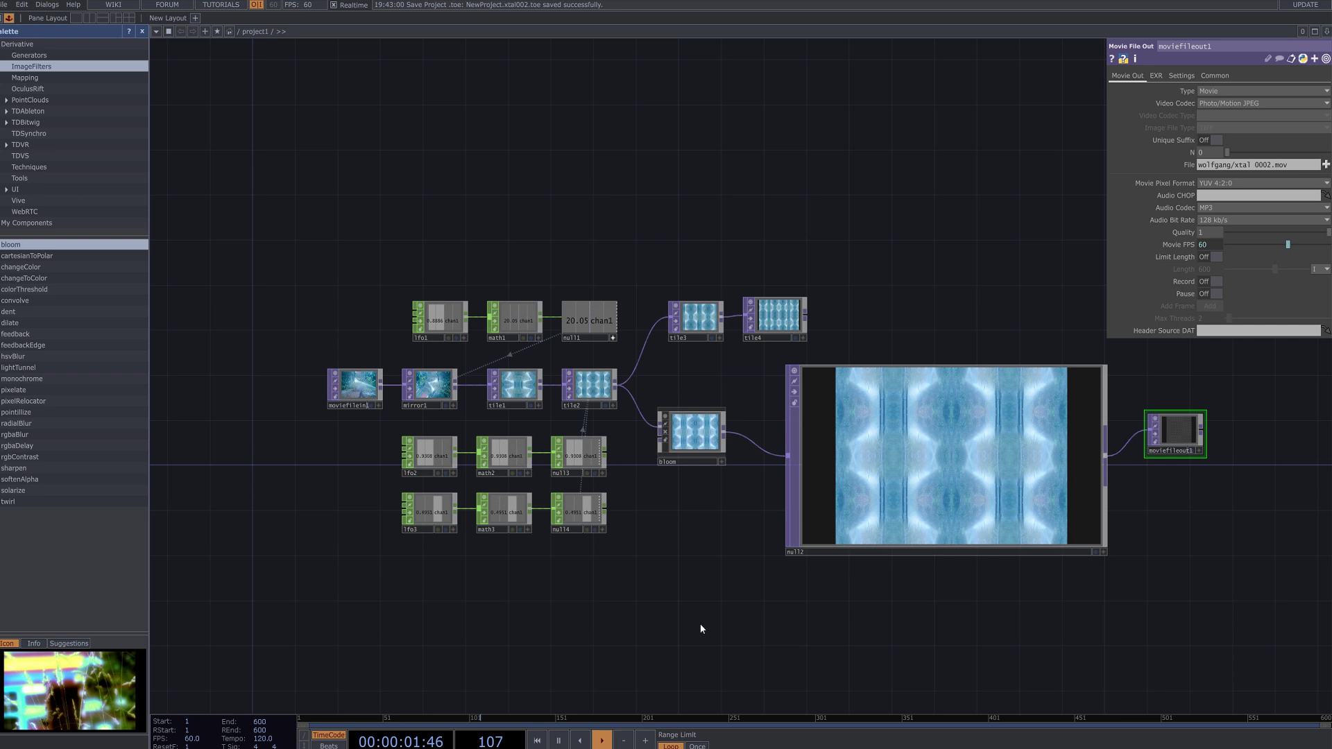
Delete all the existing operators and choose the fern image for a new Movie File In operator.
{"action": "left_click_drag", "start_coordinate": [1232, 613], "coordinate": [310, 297]}
{"action": "key", "text": "Delete"}
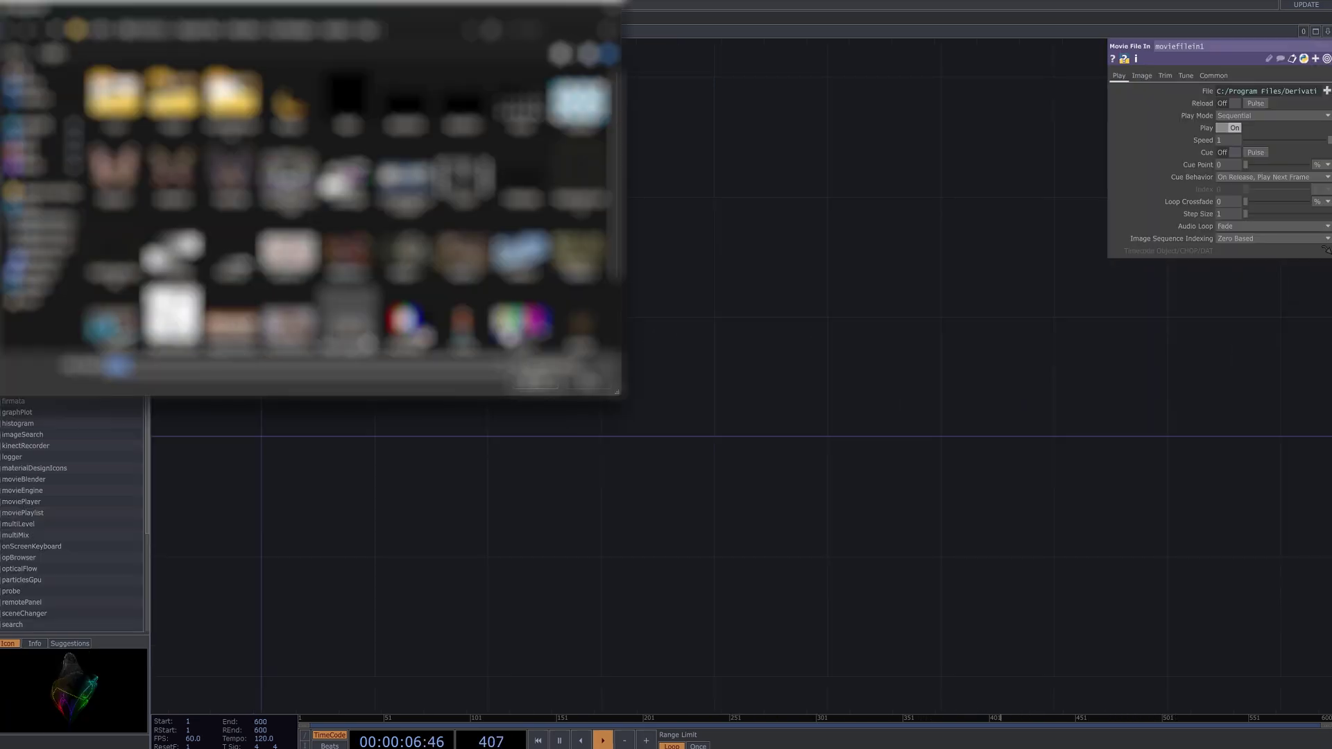
{"action": "scroll", "coordinate": [346, 208], "scroll_direction": "down", "scroll_amount": 2}
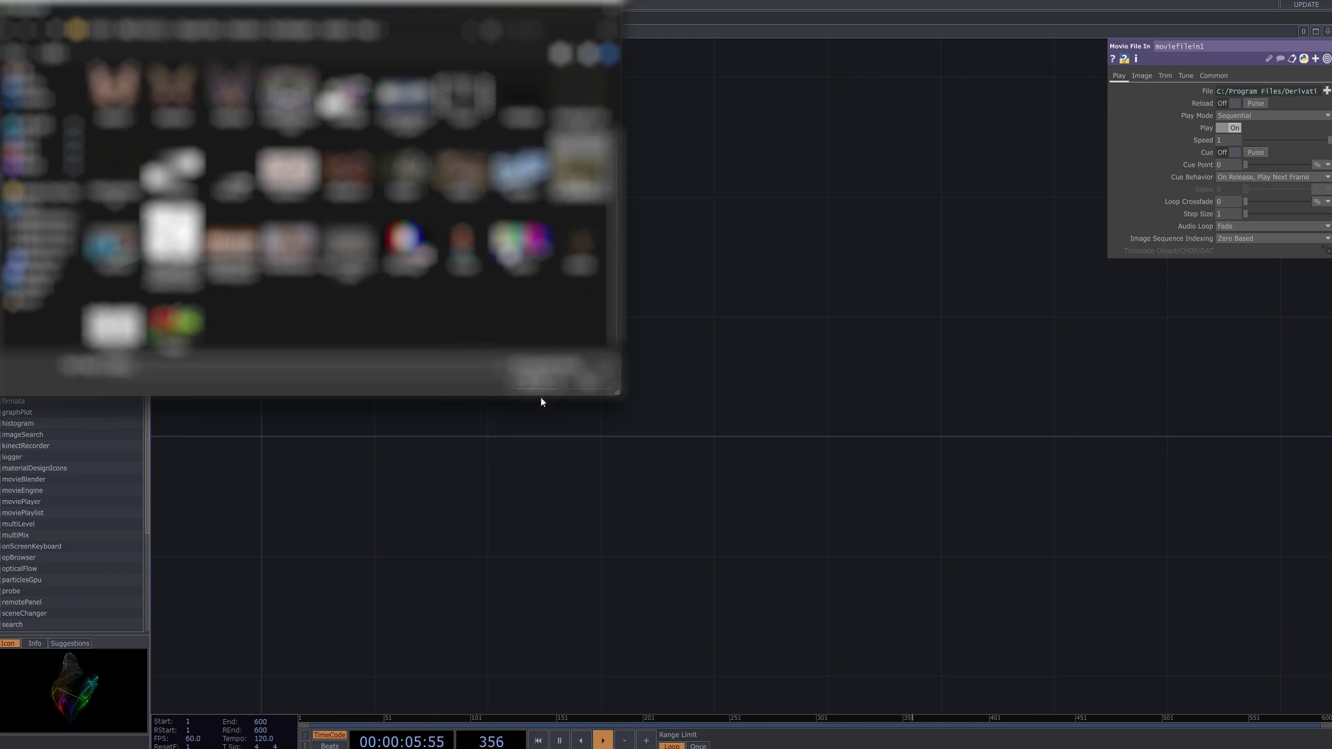
{"action": "left_click", "coordinate": [540, 390]}
{"action": "scroll", "coordinate": [681, 310], "scroll_direction": "up", "scroll_amount": 4}
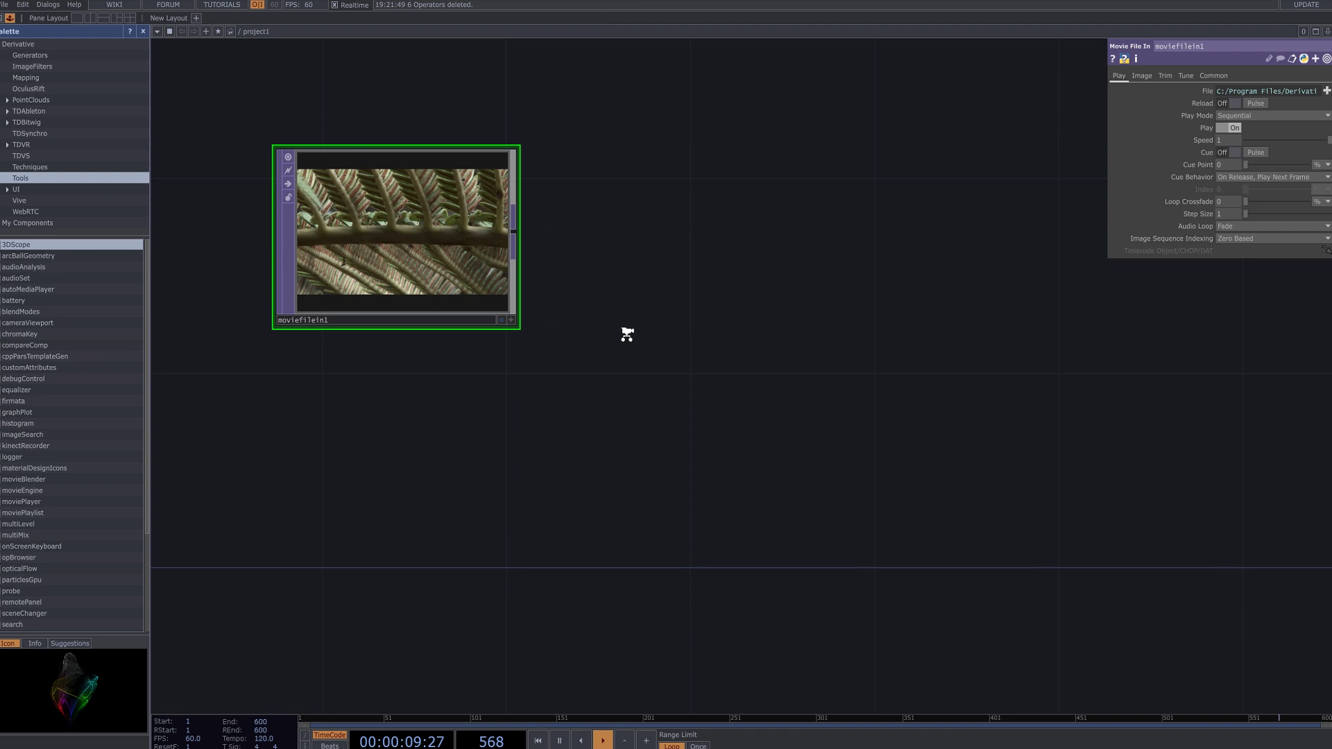
{"action": "scroll", "coordinate": [632, 300], "scroll_direction": "down", "scroll_amount": 4}
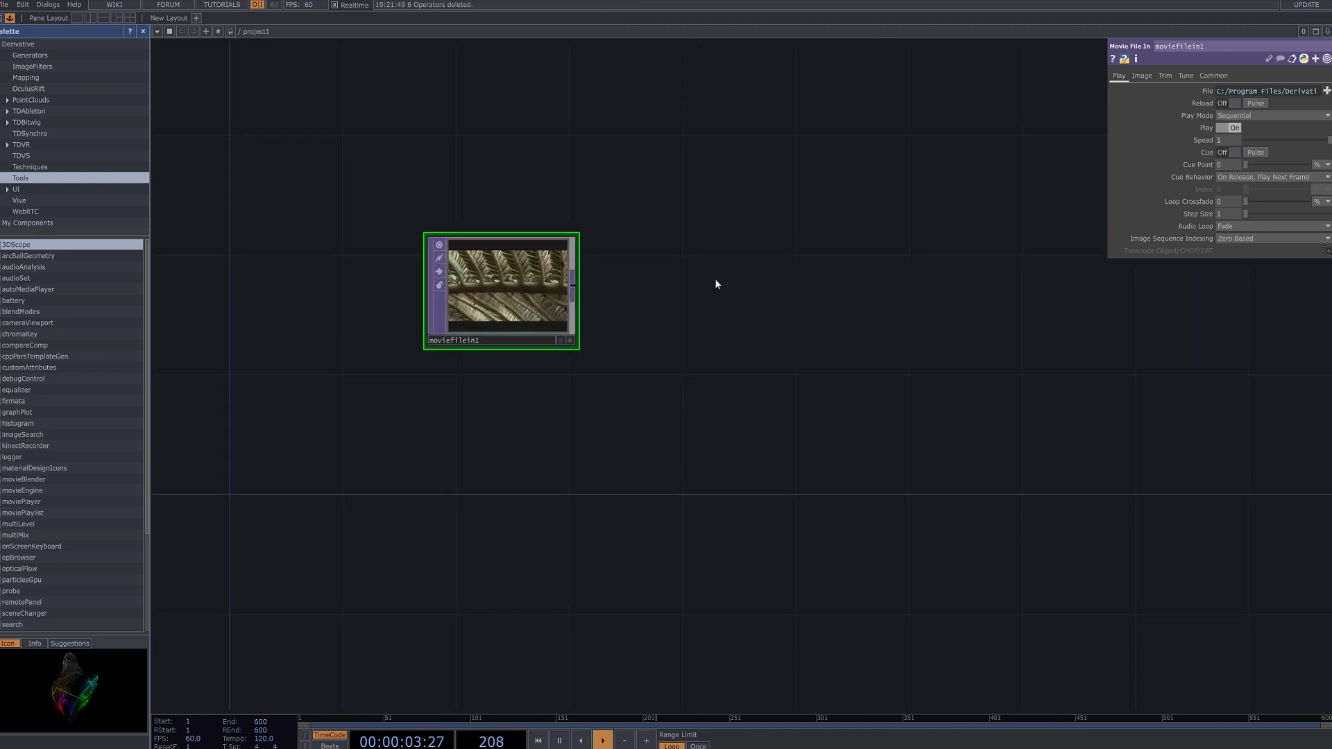
Add a Tile TOP beside the Movie File In operator and wire the movie output into it.
{"action": "key", "text": "Tab"}
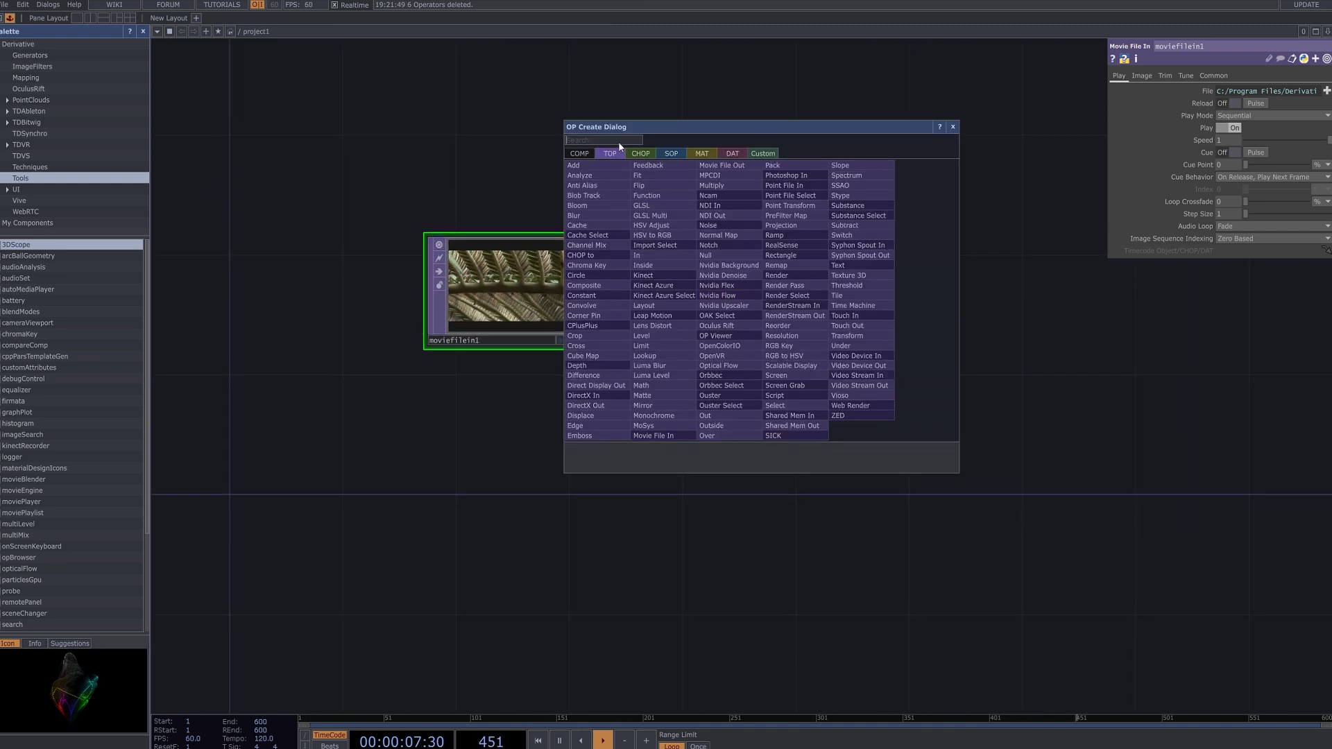
{"action": "type", "text": "t"}
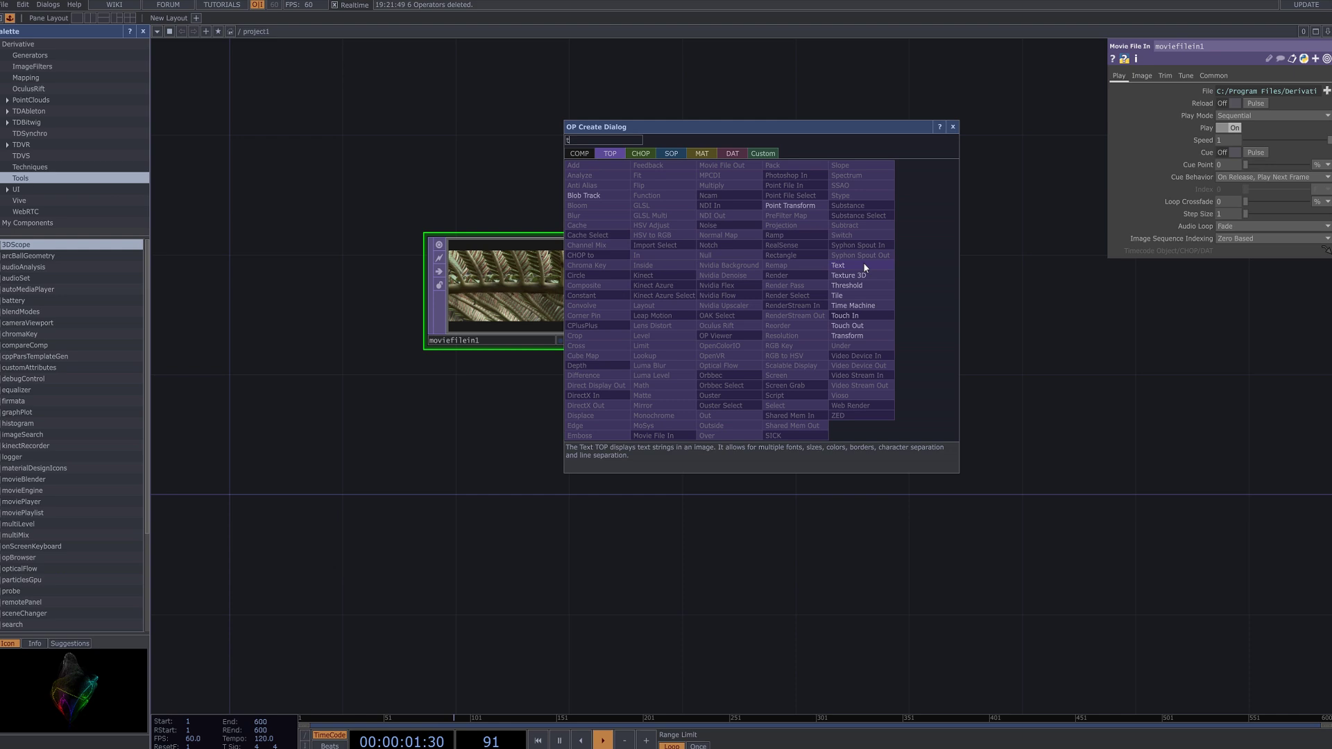
{"action": "left_click", "coordinate": [880, 299]}
{"action": "left_click", "coordinate": [713, 290]}
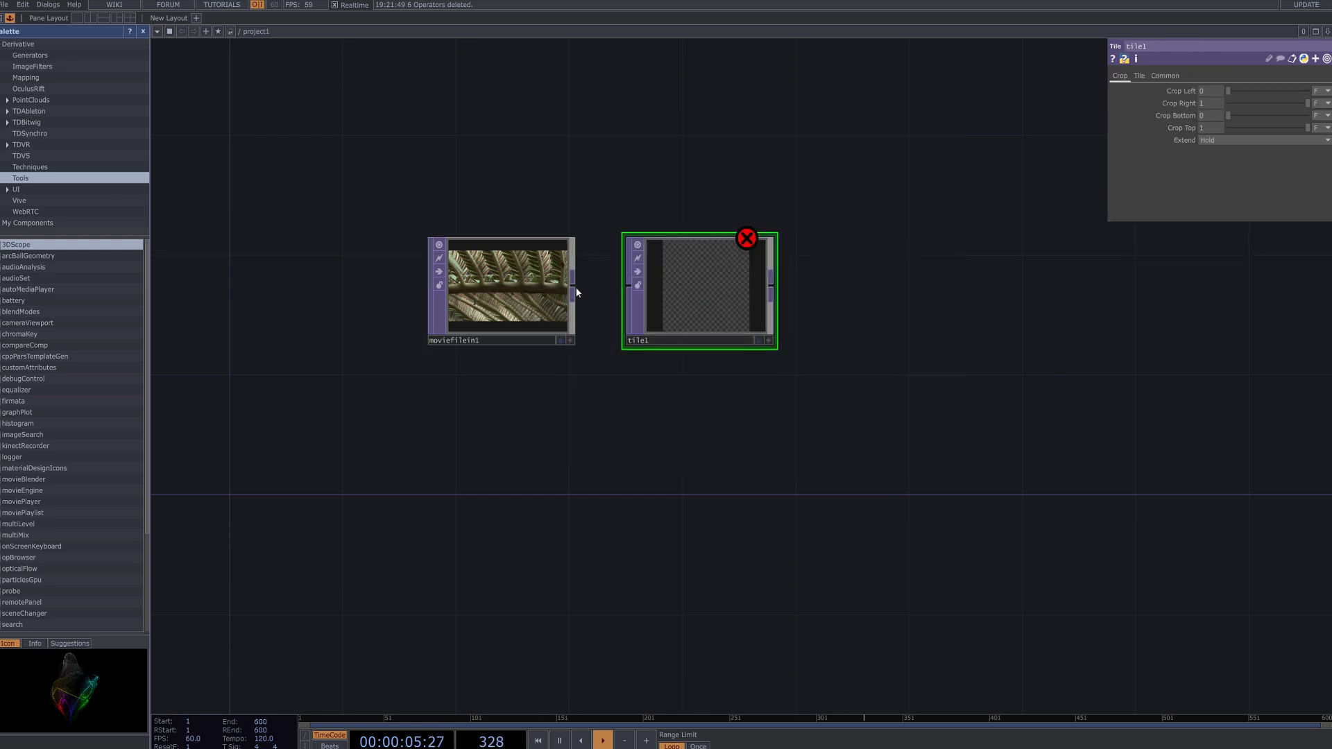
{"action": "left_click_drag", "start_coordinate": [576, 292], "coordinate": [703, 294]}
{"action": "scroll", "coordinate": [746, 301], "scroll_direction": "up", "scroll_amount": 2}
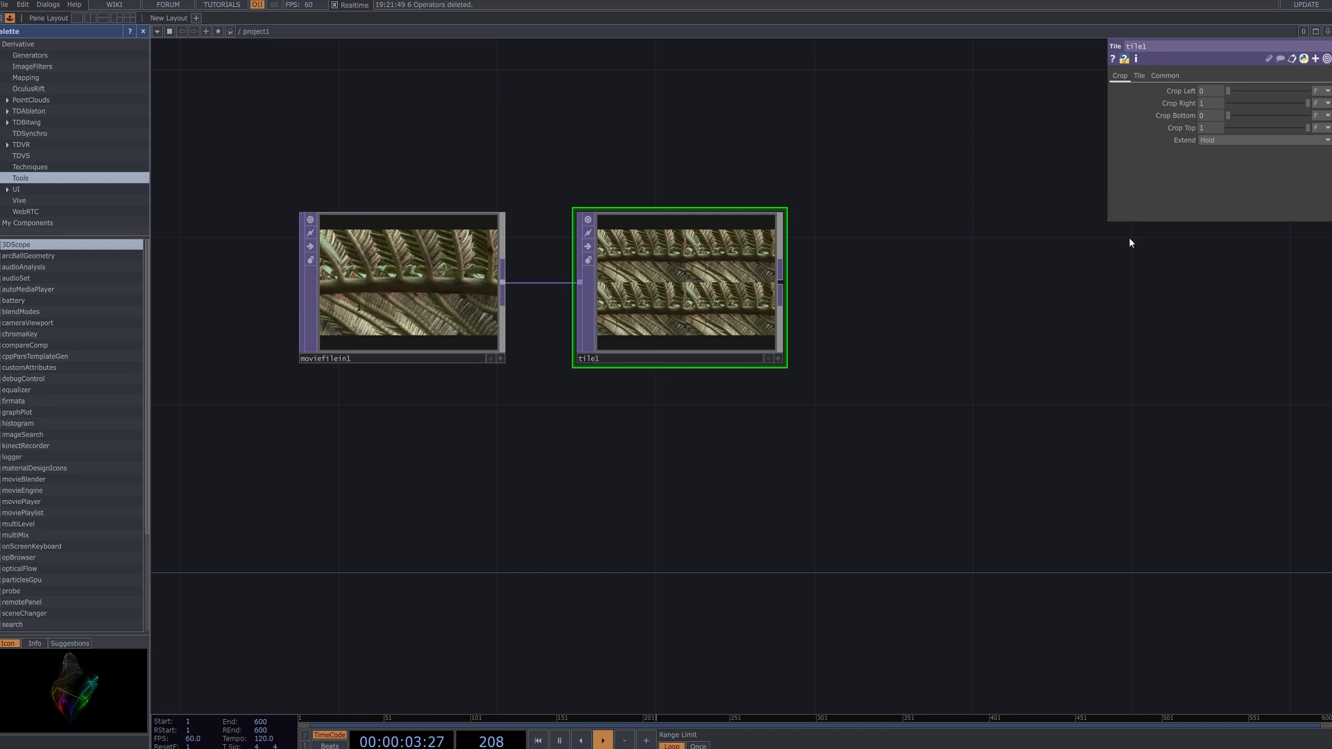
Turn on Reflect X and Reflect Y in the Tile operator's tiling settings.
{"action": "left_click", "coordinate": [1139, 77]}
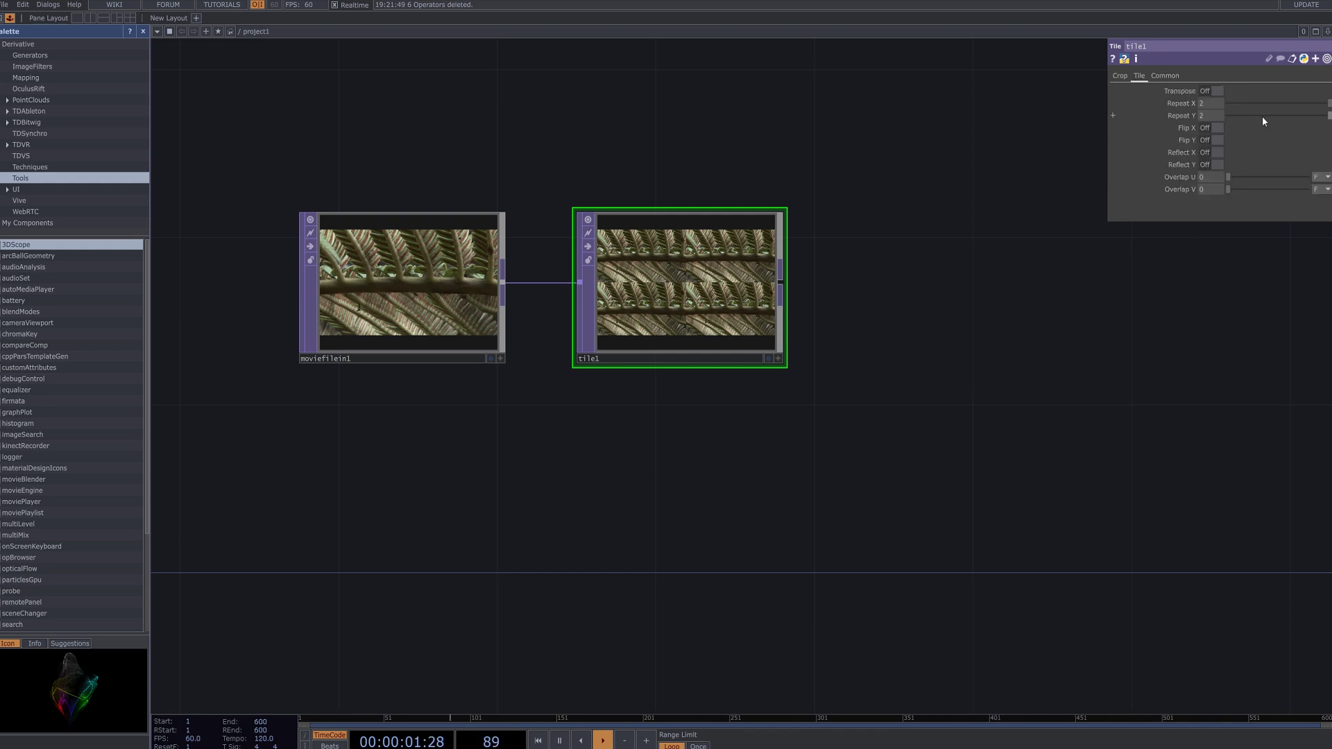
{"action": "left_click", "coordinate": [1217, 153]}
{"action": "left_click", "coordinate": [1218, 166]}
{"action": "scroll", "coordinate": [713, 360], "scroll_direction": "up", "scroll_amount": 5}
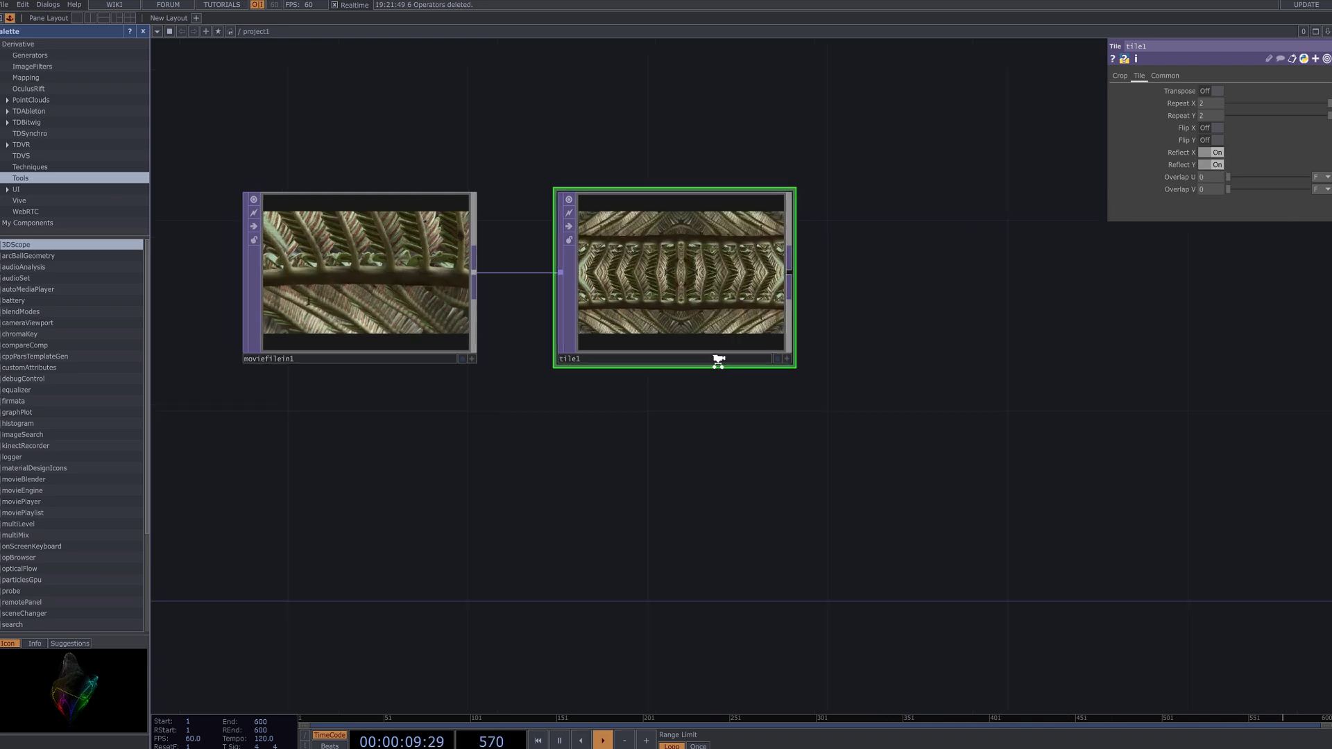
{"action": "scroll", "coordinate": [714, 360], "scroll_direction": "down", "scroll_amount": 5}
Make room before the Tile operator and insert a Mirror TOP between the Movie File In and the Tile.
{"action": "left_click_drag", "start_coordinate": [735, 317], "coordinate": [815, 317]}
{"action": "left_click_drag", "start_coordinate": [914, 316], "coordinate": [793, 314]}
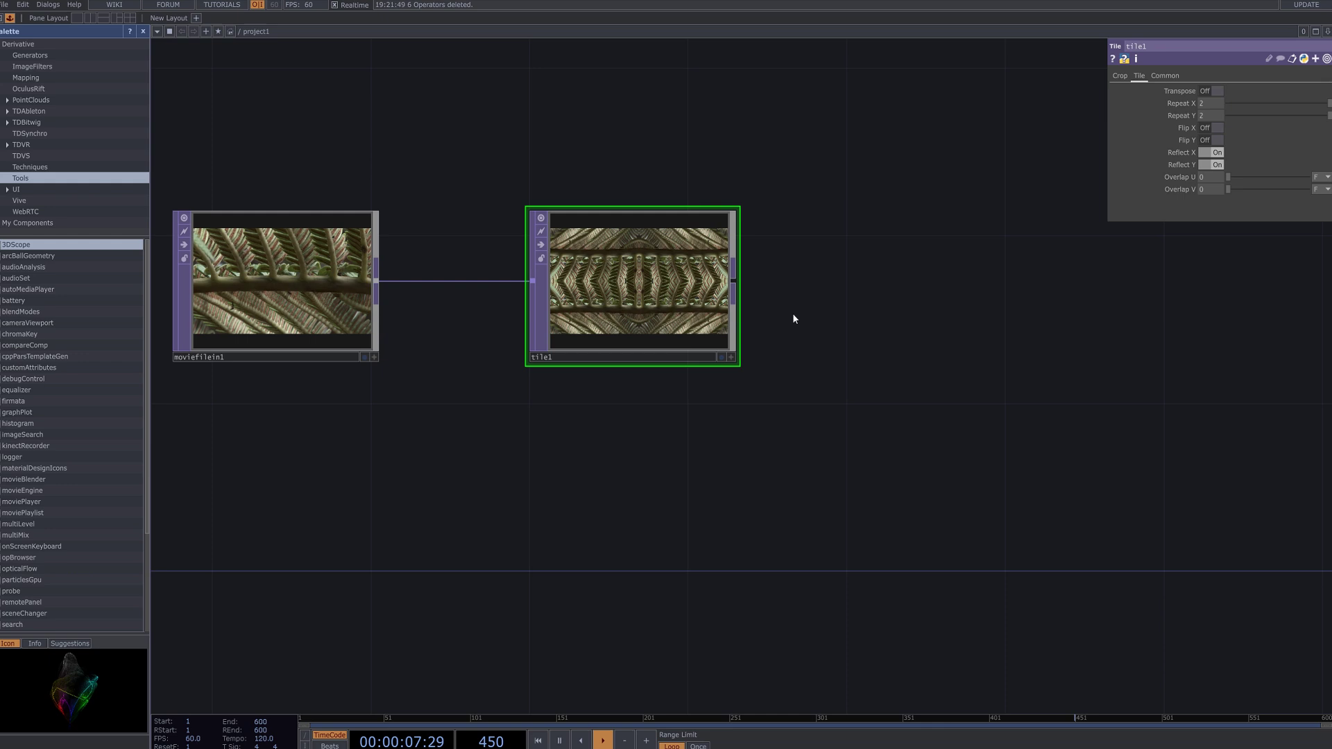
{"action": "left_click_drag", "start_coordinate": [652, 291], "coordinate": [726, 290]}
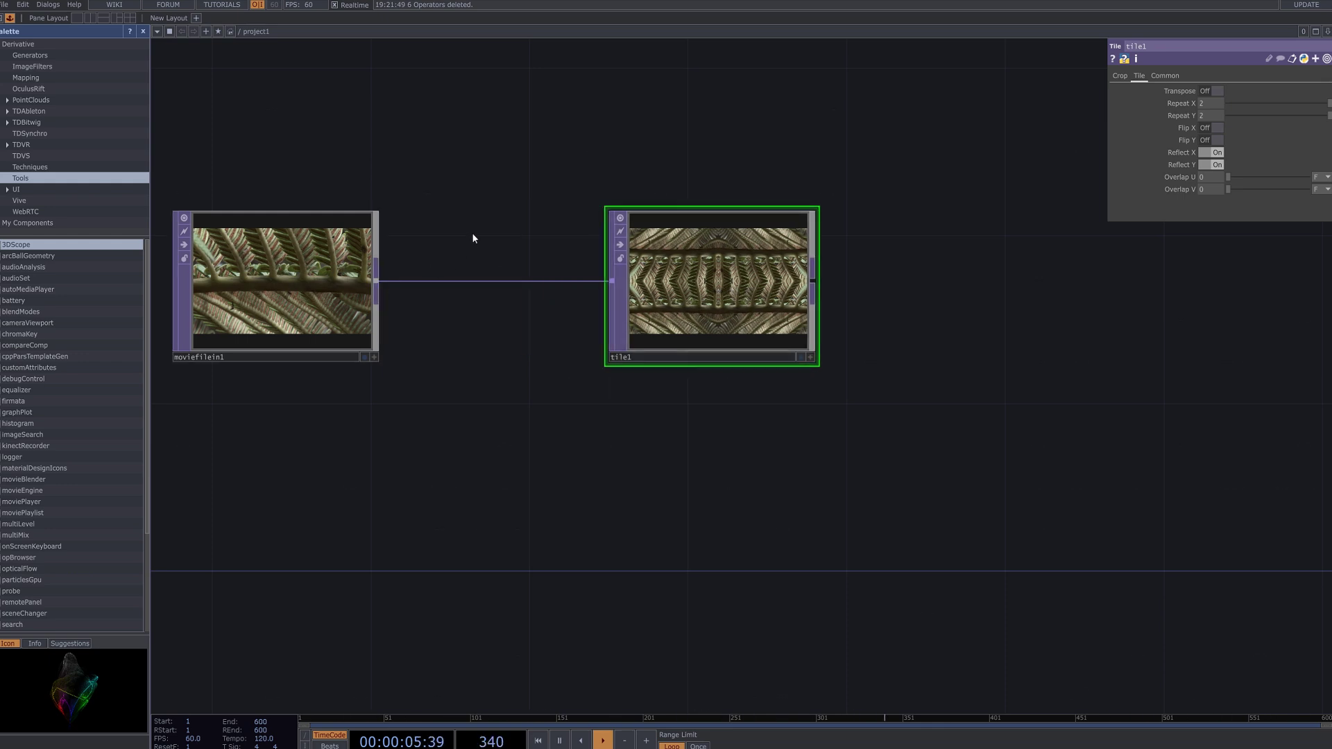
{"action": "key", "text": "Tab"}
{"action": "type", "text": "mi"}
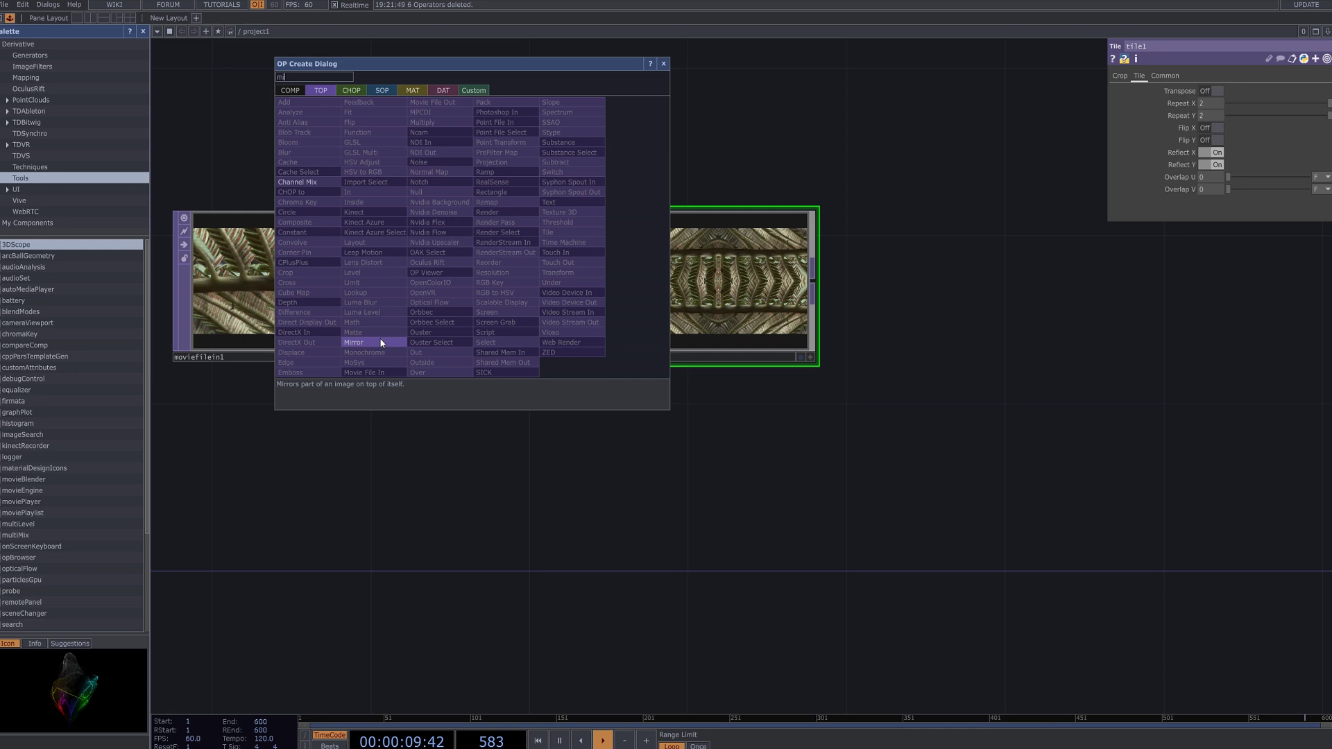
{"action": "left_click", "coordinate": [379, 341]}
{"action": "left_click", "coordinate": [524, 159]}
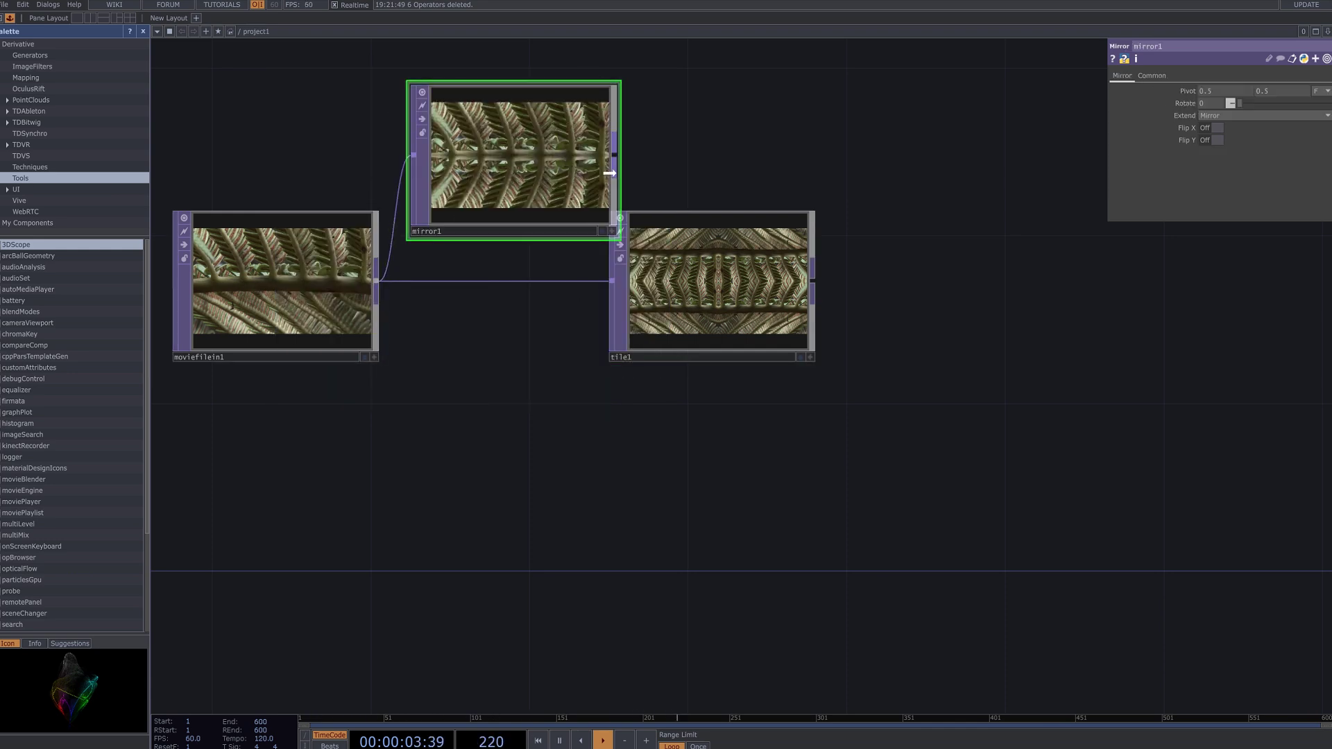
{"action": "left_click_drag", "start_coordinate": [608, 172], "coordinate": [823, 288]}
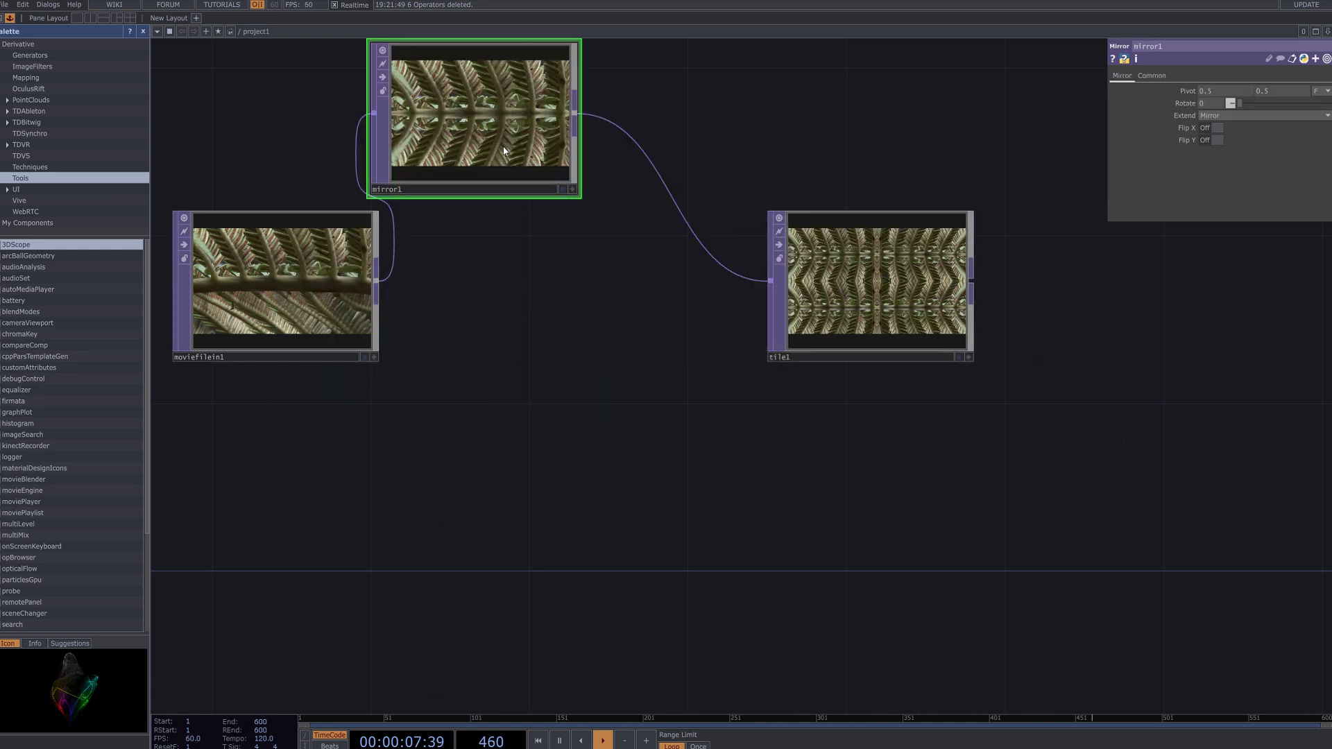
{"action": "left_click_drag", "start_coordinate": [504, 151], "coordinate": [584, 319]}
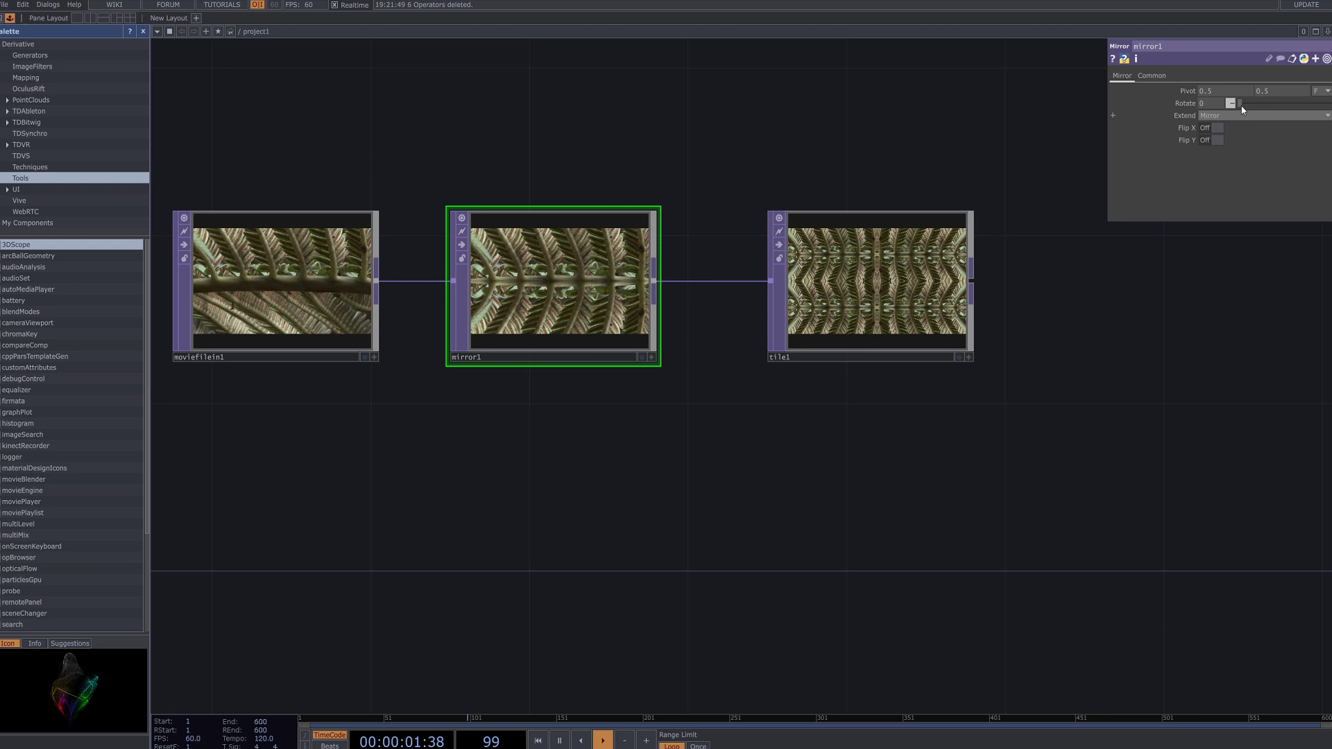
Set the Mirror operator's rotation to 360 and look at its extend modes.
{"action": "left_click_drag", "start_coordinate": [1240, 105], "coordinate": [1331, 127]}
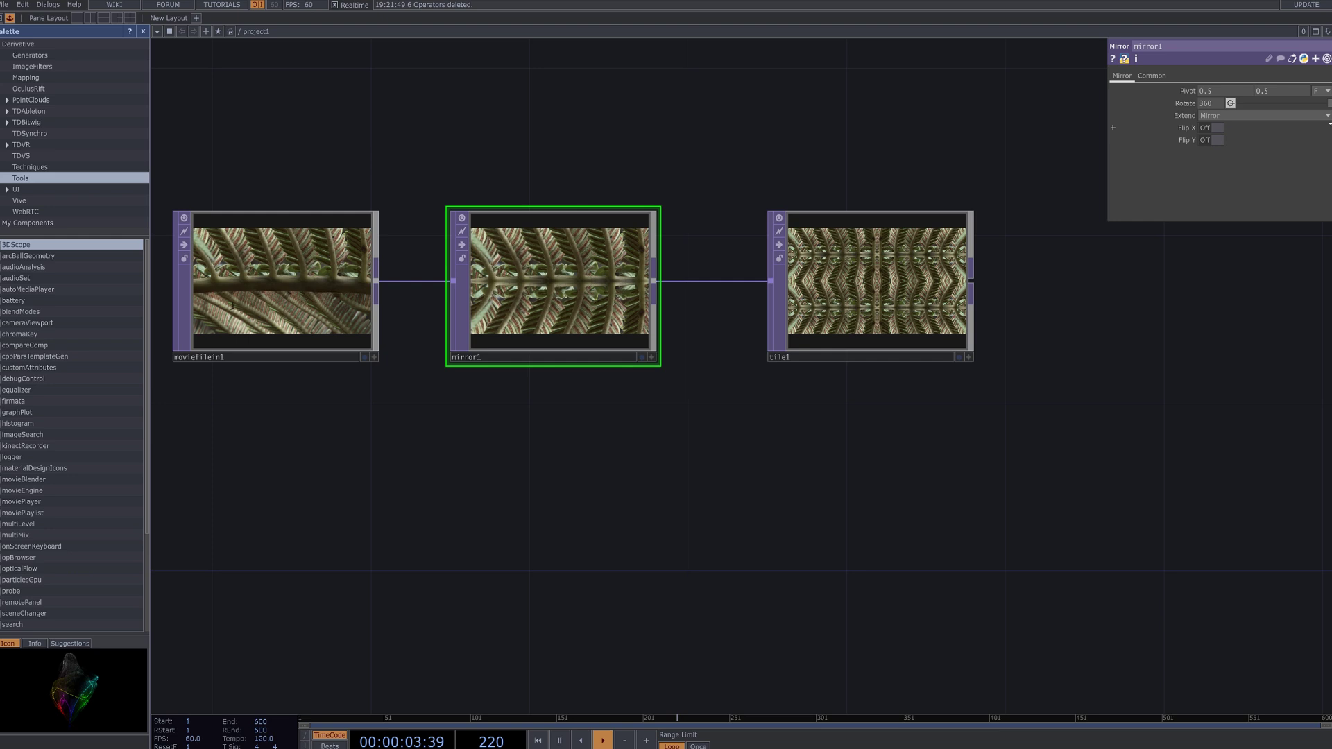
{"action": "left_click", "coordinate": [1288, 116]}
{"action": "left_click", "coordinate": [1300, 116]}
Try the Mirror operator's flip options and switch them off again.
{"action": "left_click", "coordinate": [1218, 128]}
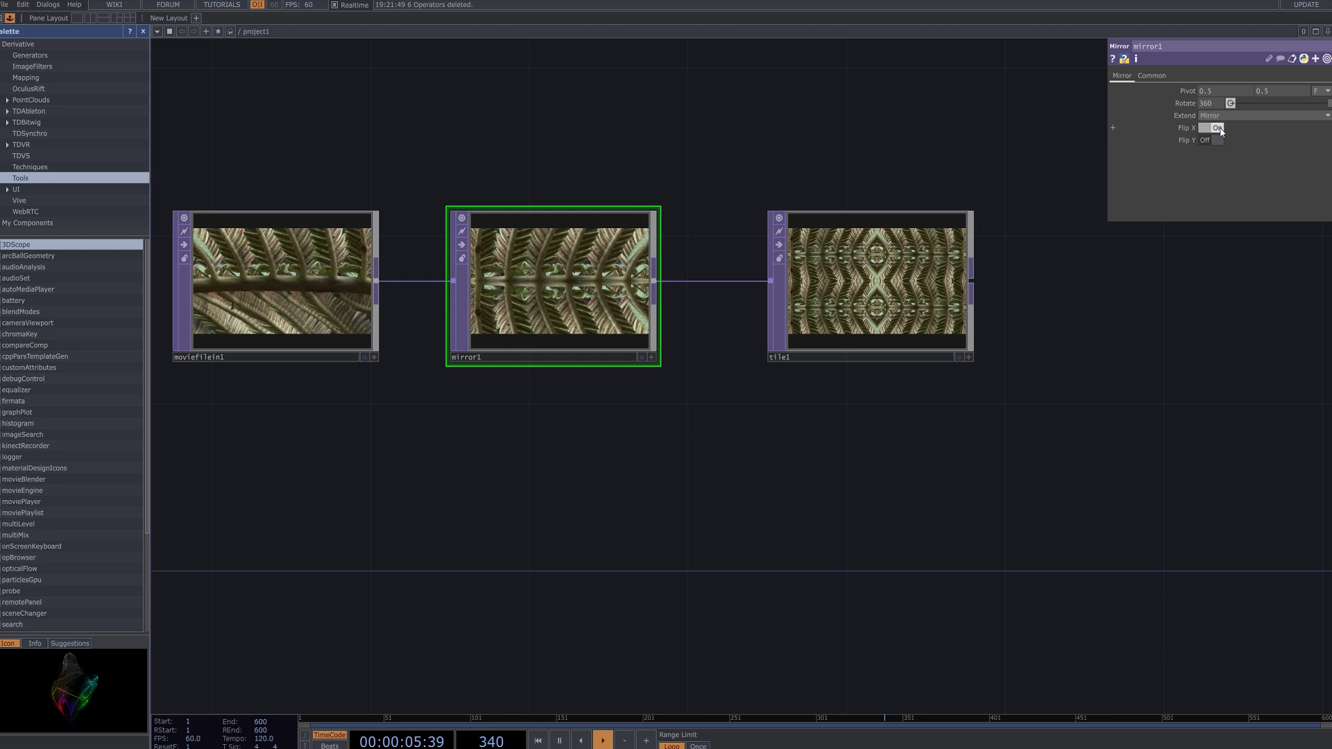
{"action": "left_click", "coordinate": [1218, 129]}
{"action": "left_click", "coordinate": [1214, 137]}
{"action": "left_click", "coordinate": [1216, 129]}
{"action": "left_click", "coordinate": [1217, 129]}
Set both Overlap U and Overlap V of the Tile operator to 0.5.
{"action": "left_click_drag", "start_coordinate": [1123, 328], "coordinate": [986, 308]}
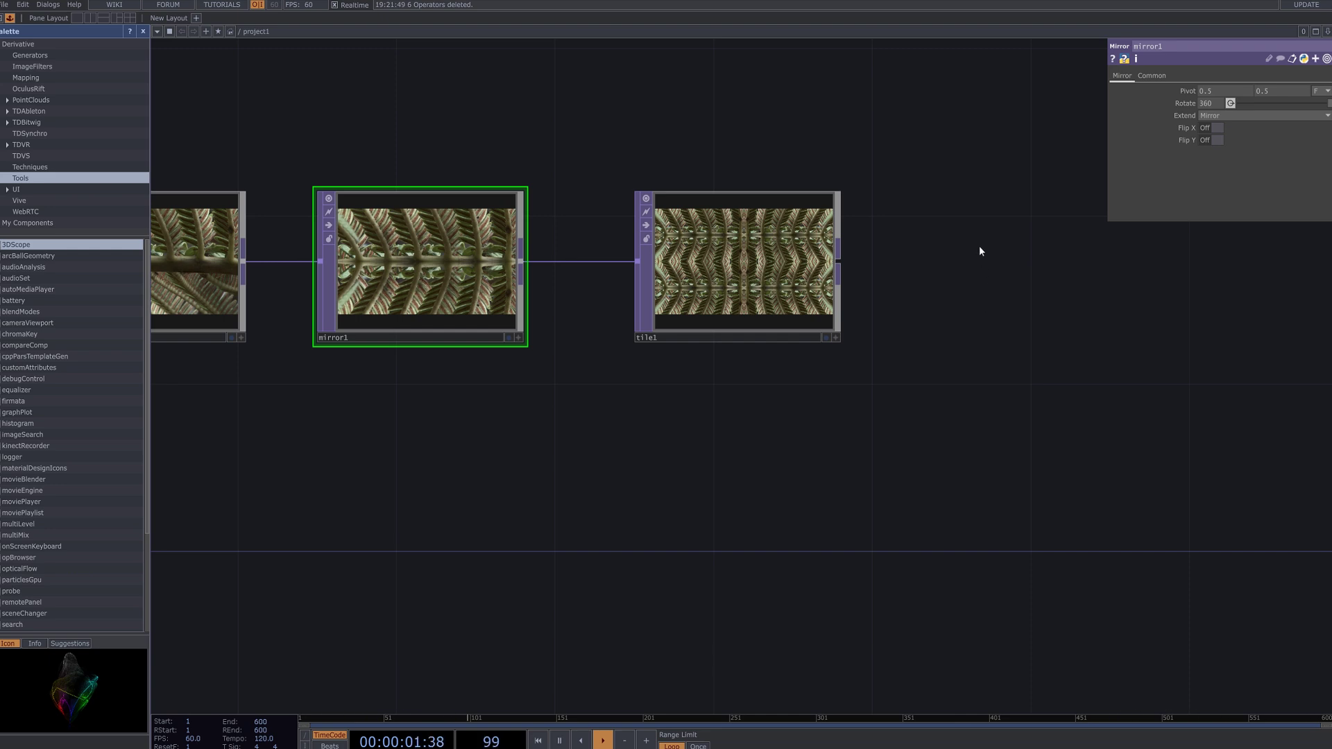
{"action": "left_click_drag", "start_coordinate": [981, 249], "coordinate": [953, 351]}
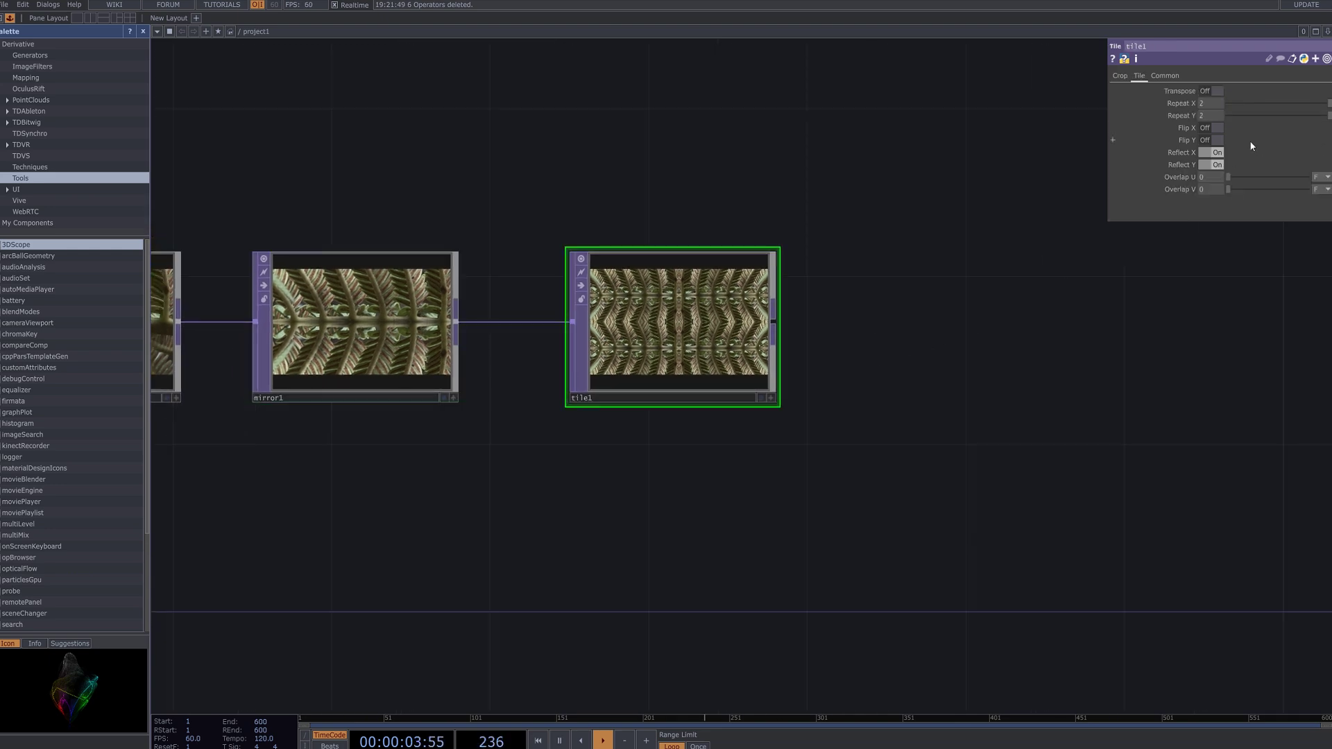
{"action": "left_click_drag", "start_coordinate": [1234, 176], "coordinate": [1324, 187]}
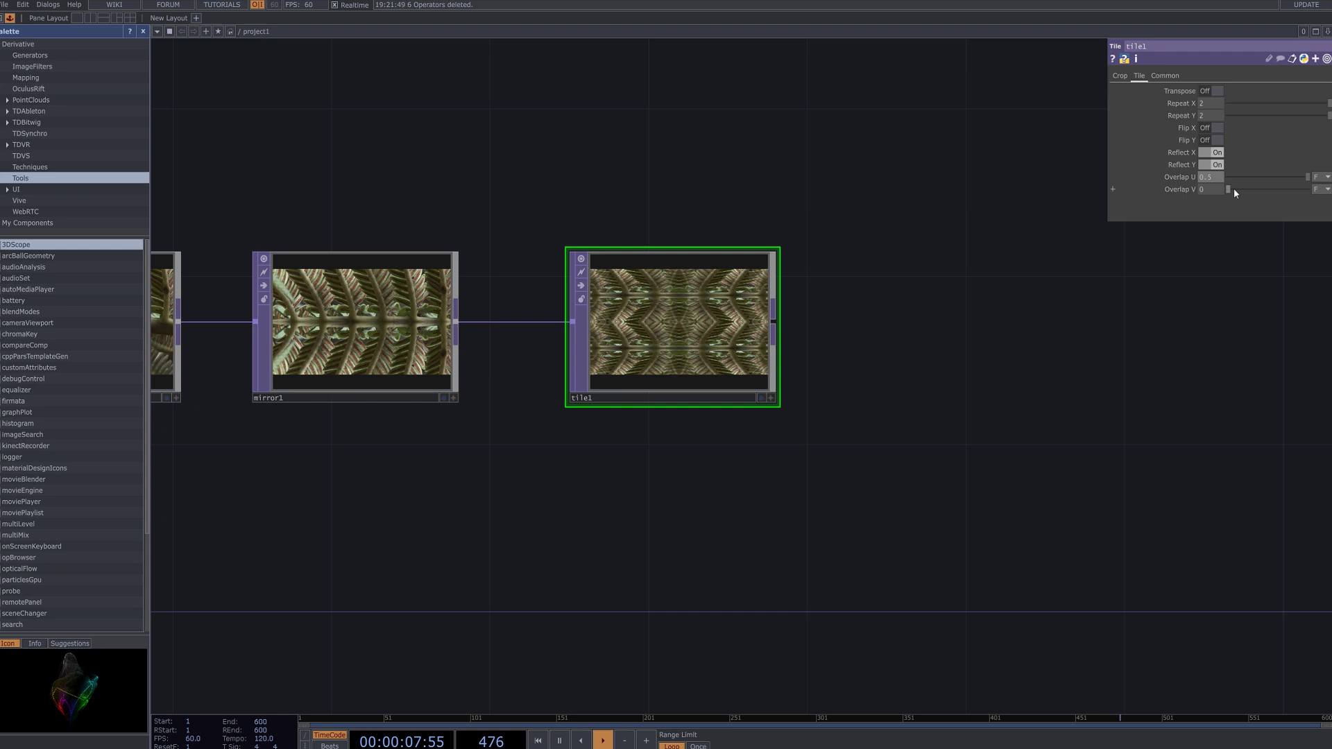
{"action": "left_click_drag", "start_coordinate": [1227, 189], "coordinate": [1318, 194]}
{"action": "scroll", "coordinate": [879, 350], "scroll_direction": "down", "scroll_amount": 5}
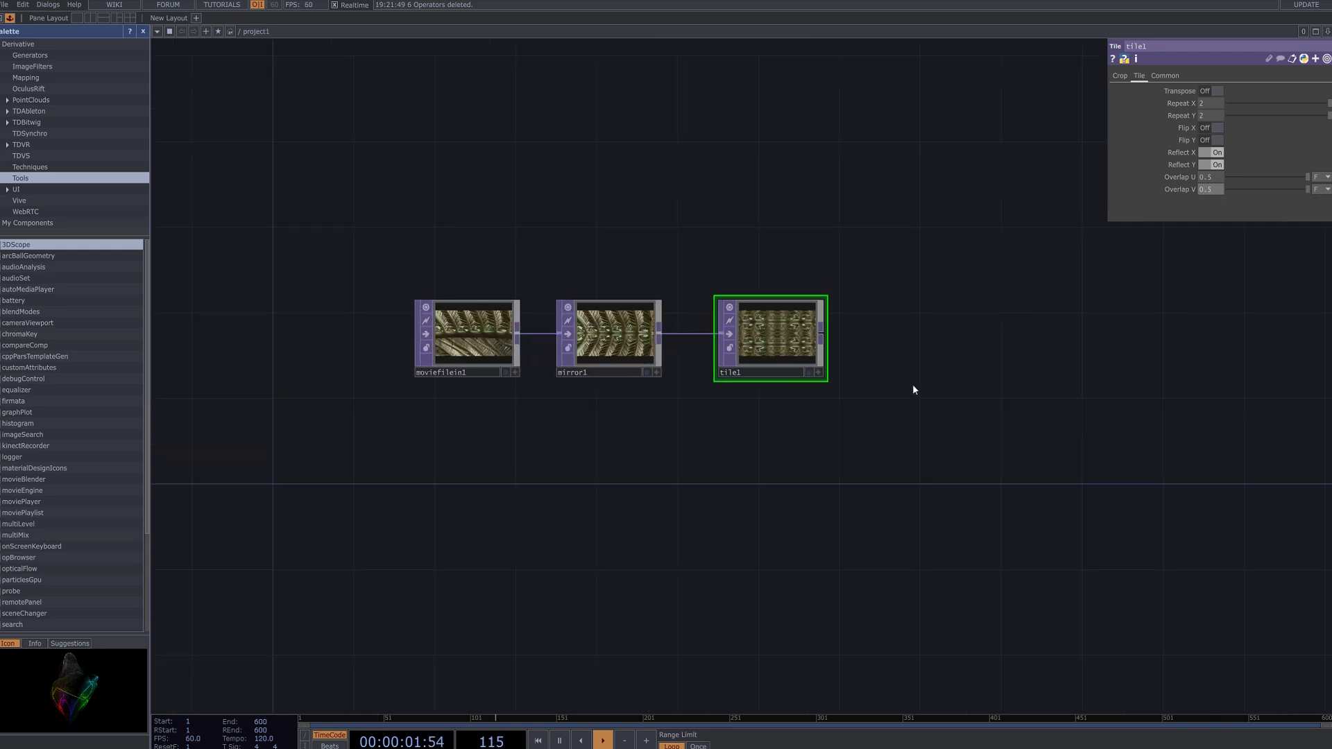
{"action": "scroll", "coordinate": [811, 301], "scroll_direction": "up", "scroll_amount": 5}
Add a second Tile TOP after the first one and wire tile1's output into it.
{"action": "left_click_drag", "start_coordinate": [913, 385], "coordinate": [875, 444]}
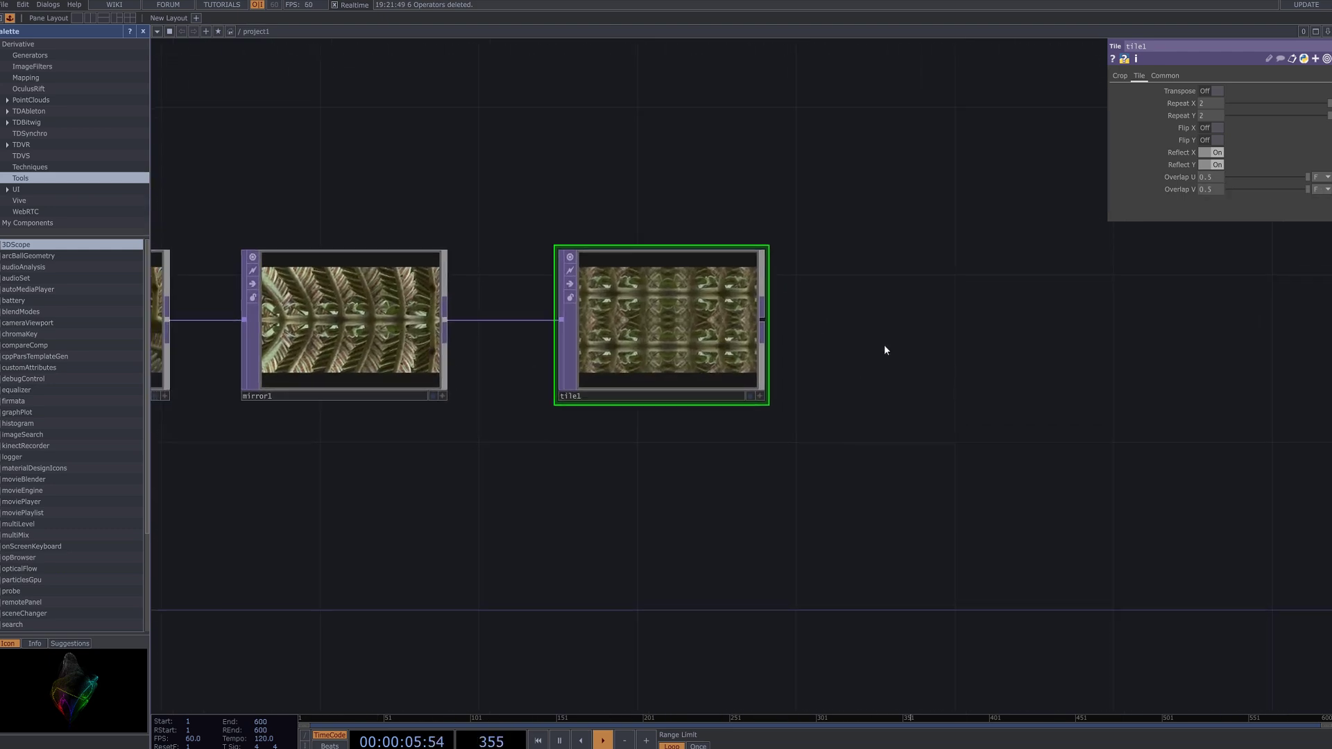
{"action": "key", "text": "Tab"}
{"action": "type", "text": "ti"}
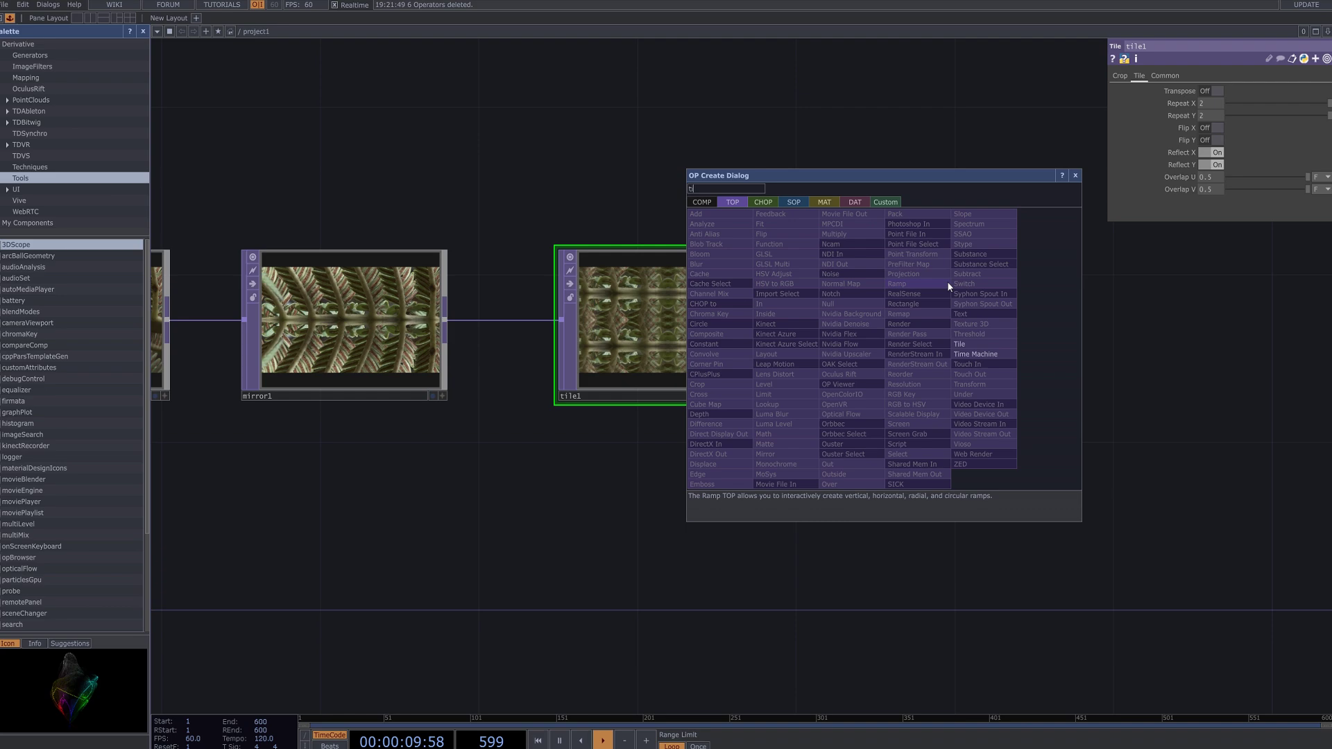
{"action": "left_click", "coordinate": [963, 345]}
{"action": "left_click", "coordinate": [964, 368]}
{"action": "left_click_drag", "start_coordinate": [764, 319], "coordinate": [954, 328]}
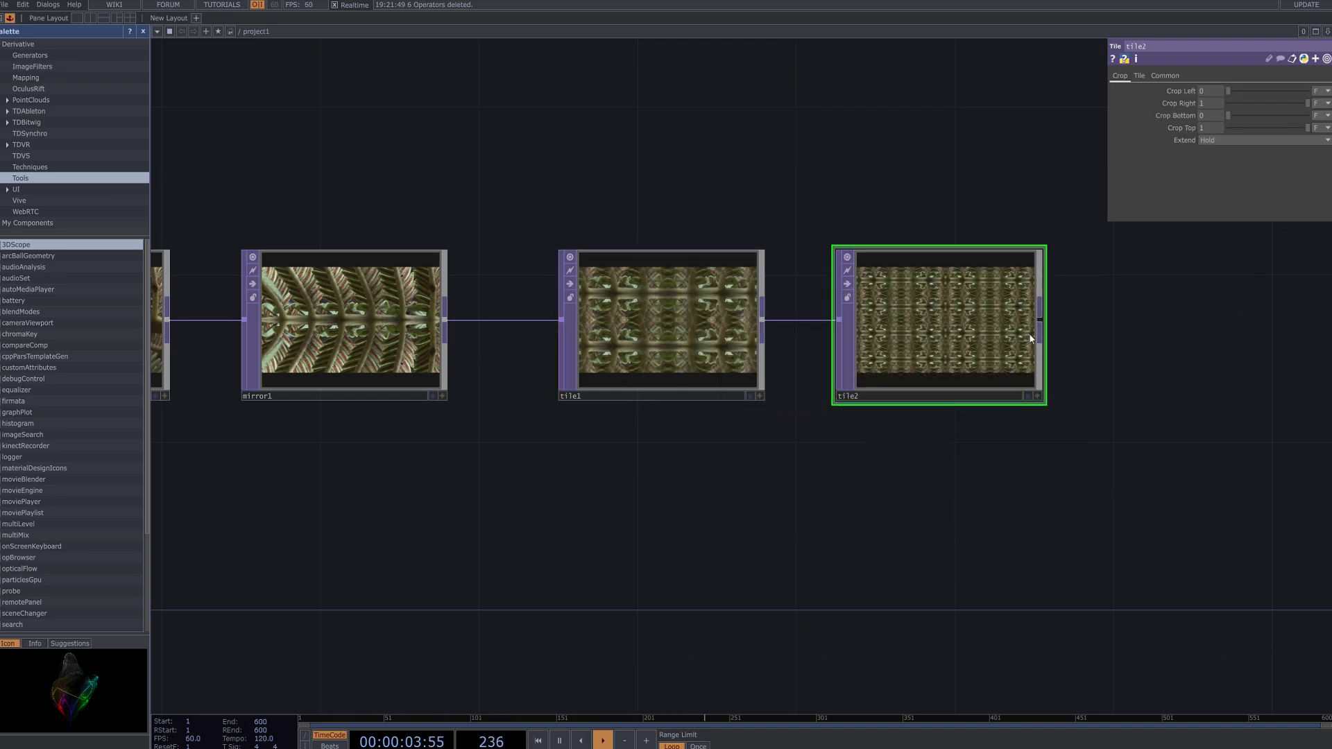
{"action": "scroll", "coordinate": [1013, 341], "scroll_direction": "up", "scroll_amount": 4}
{"action": "scroll", "coordinate": [1058, 362], "scroll_direction": "down", "scroll_amount": 2}
{"action": "scroll", "coordinate": [1084, 398], "scroll_direction": "down", "scroll_amount": 5}
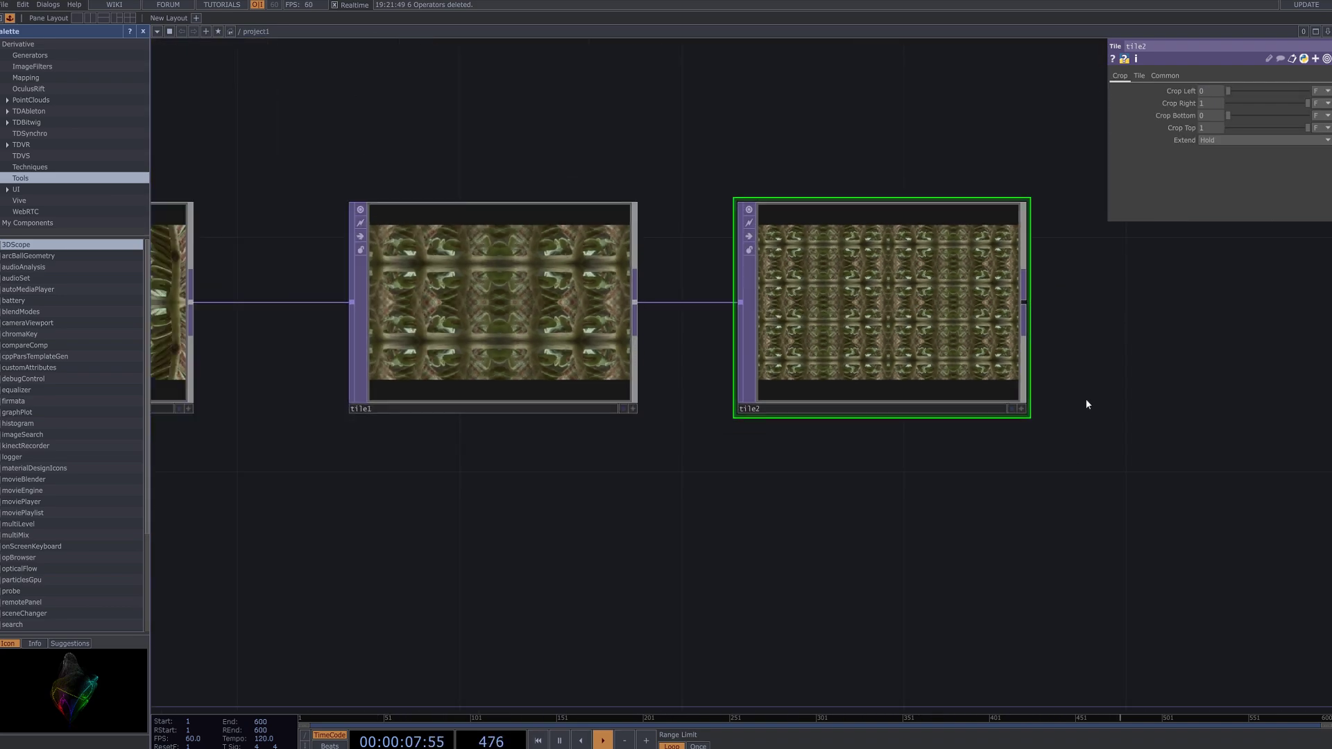
Duplicate tile2, place the copy at the end of the chain and wire tile2's output into it.
{"action": "left_click_drag", "start_coordinate": [948, 292], "coordinate": [905, 315]}
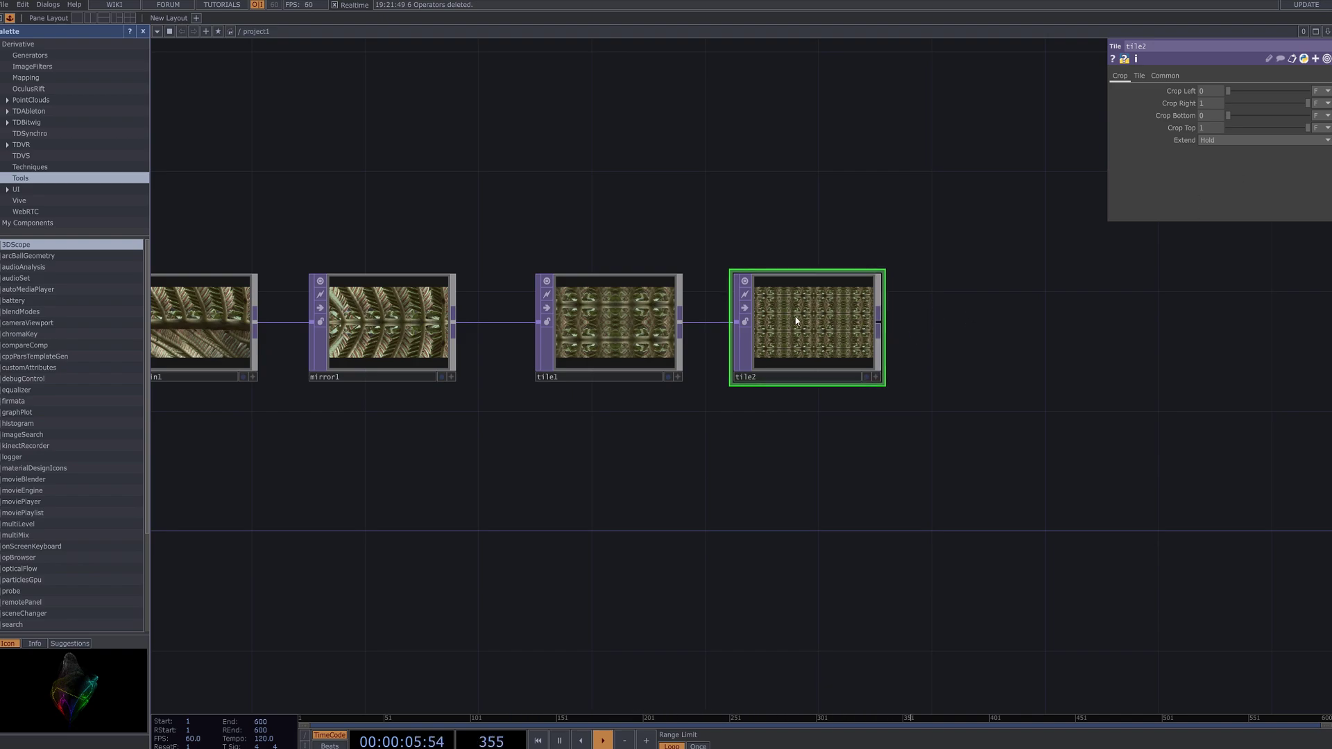
{"action": "key", "text": "ctrl+c"}
{"action": "key", "text": "ctrl+v"}
{"action": "left_click_drag", "start_coordinate": [835, 442], "coordinate": [1033, 382]}
{"action": "mouse_move", "coordinate": [879, 322]}
{"action": "left_mouse_down"}
{"action": "mouse_move", "coordinate": [937, 412]}
{"action": "mouse_move", "coordinate": [1003, 310]}
{"action": "left_mouse_up"}
{"action": "scroll", "coordinate": [1054, 339], "scroll_direction": "up", "scroll_amount": 7}
{"action": "scroll", "coordinate": [1108, 346], "scroll_direction": "down", "scroll_amount": 5}
{"action": "scroll", "coordinate": [997, 294], "scroll_direction": "up", "scroll_amount": 2}
{"action": "scroll", "coordinate": [1040, 321], "scroll_direction": "up", "scroll_amount": 5}
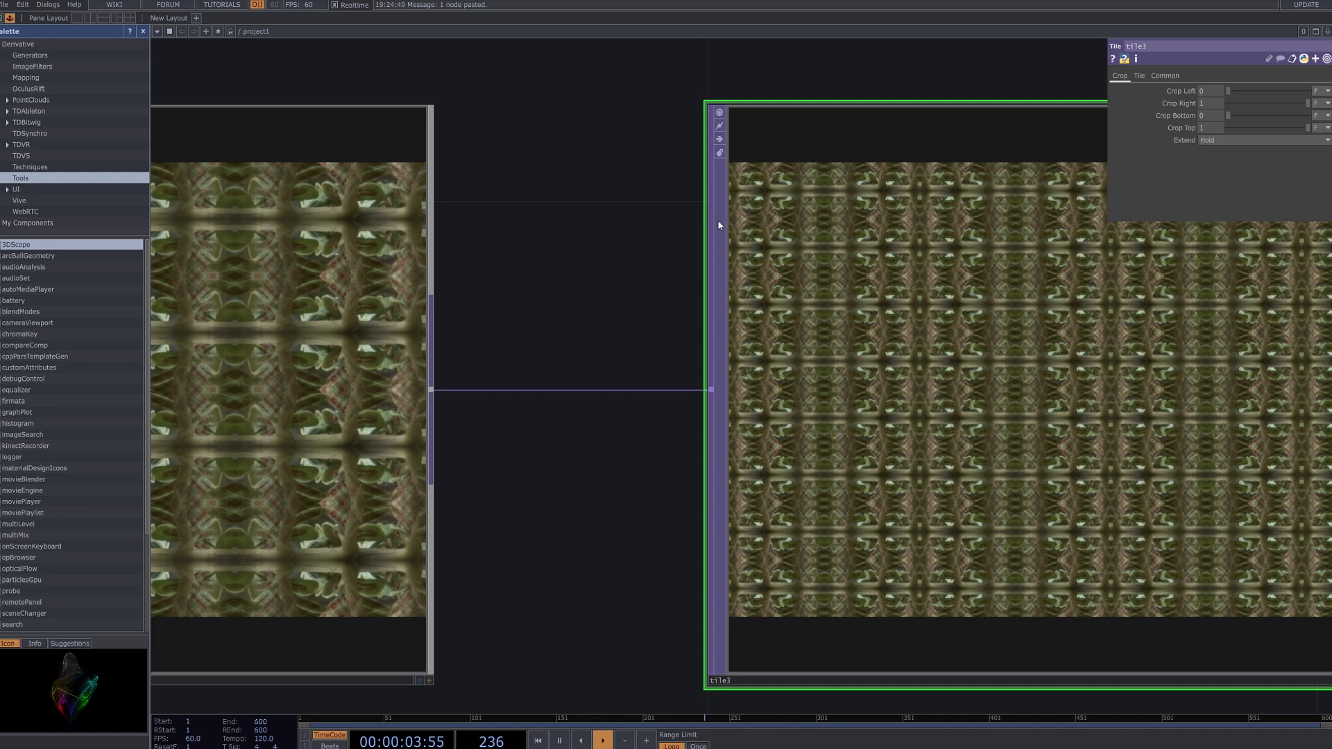
{"action": "left_click_drag", "start_coordinate": [719, 224], "coordinate": [567, 212]}
{"action": "scroll", "coordinate": [554, 232], "scroll_direction": "down", "scroll_amount": 9}
Add an LFO CHOP above the Mirror operator in the network.
{"action": "left_click_drag", "start_coordinate": [228, 124], "coordinate": [860, 256]}
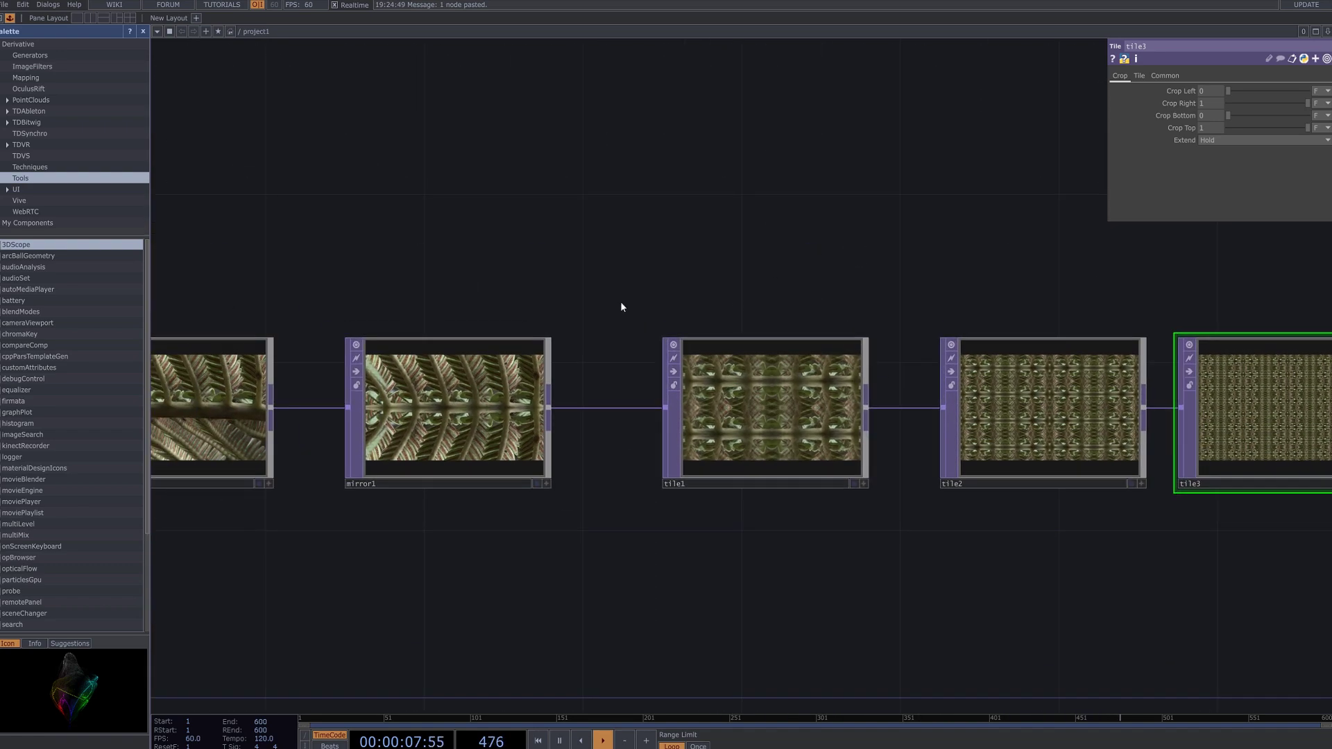
{"action": "scroll", "coordinate": [620, 301], "scroll_direction": "down", "scroll_amount": 4}
{"action": "left_click_drag", "start_coordinate": [680, 263], "coordinate": [798, 309]}
{"action": "key", "text": "Tab"}
{"action": "left_click", "coordinate": [525, 99]}
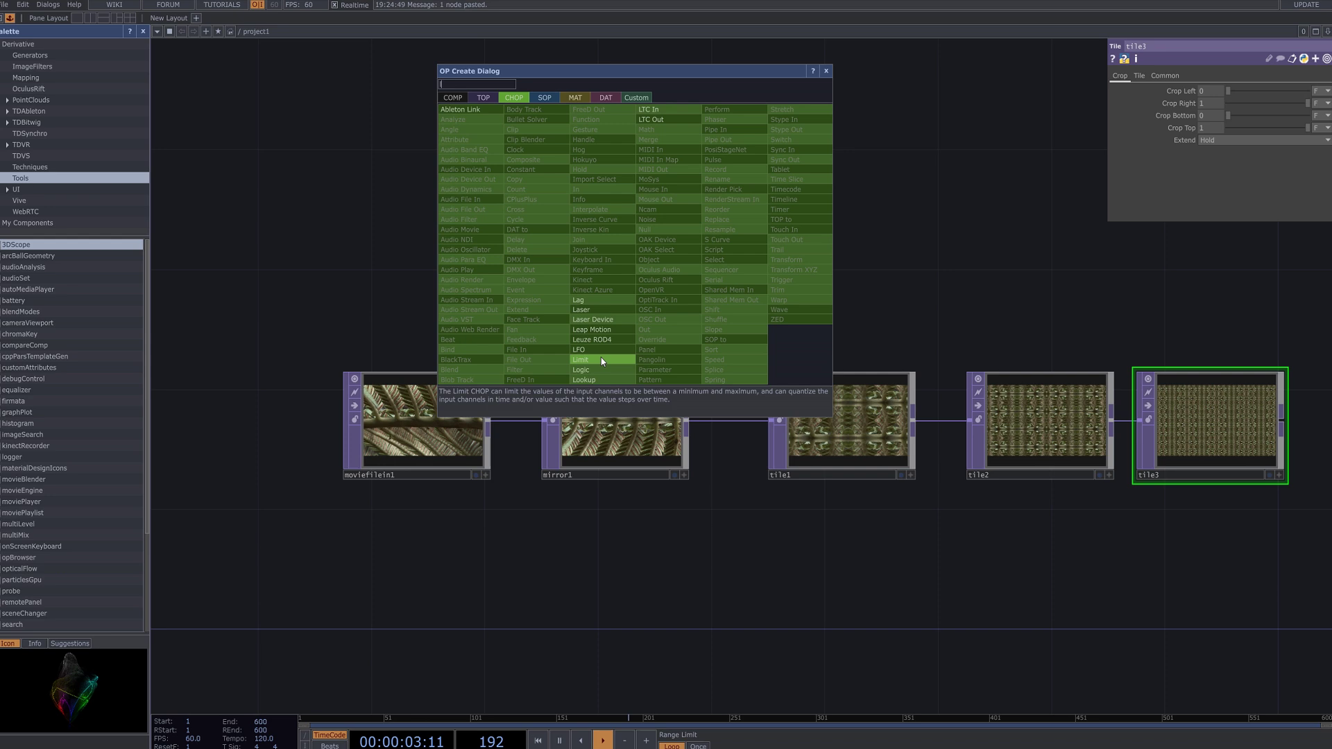
{"action": "left_click", "coordinate": [578, 350]}
{"action": "left_click", "coordinate": [640, 195]}
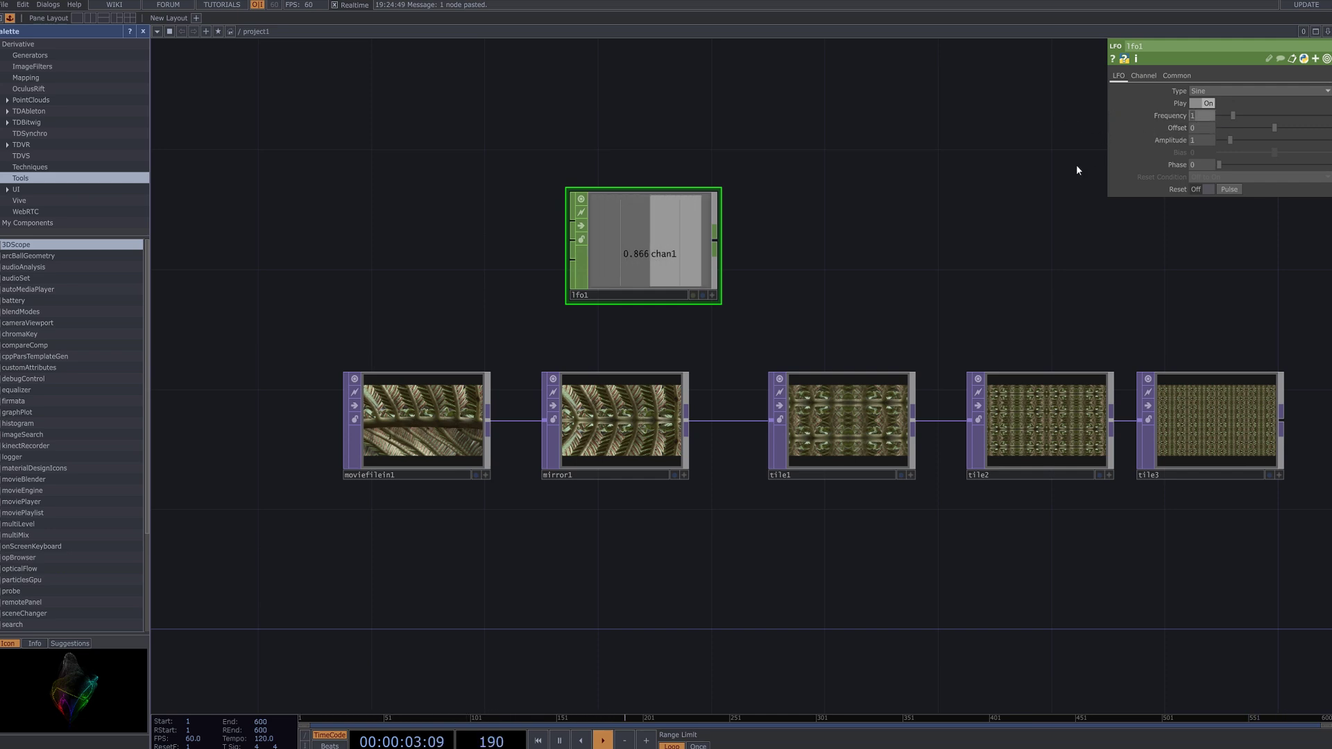
Set the LFO's frequency to 2.
{"action": "key", "text": "BackSpace"}
{"action": "type", "text": "2"}
{"action": "key", "text": "Return"}
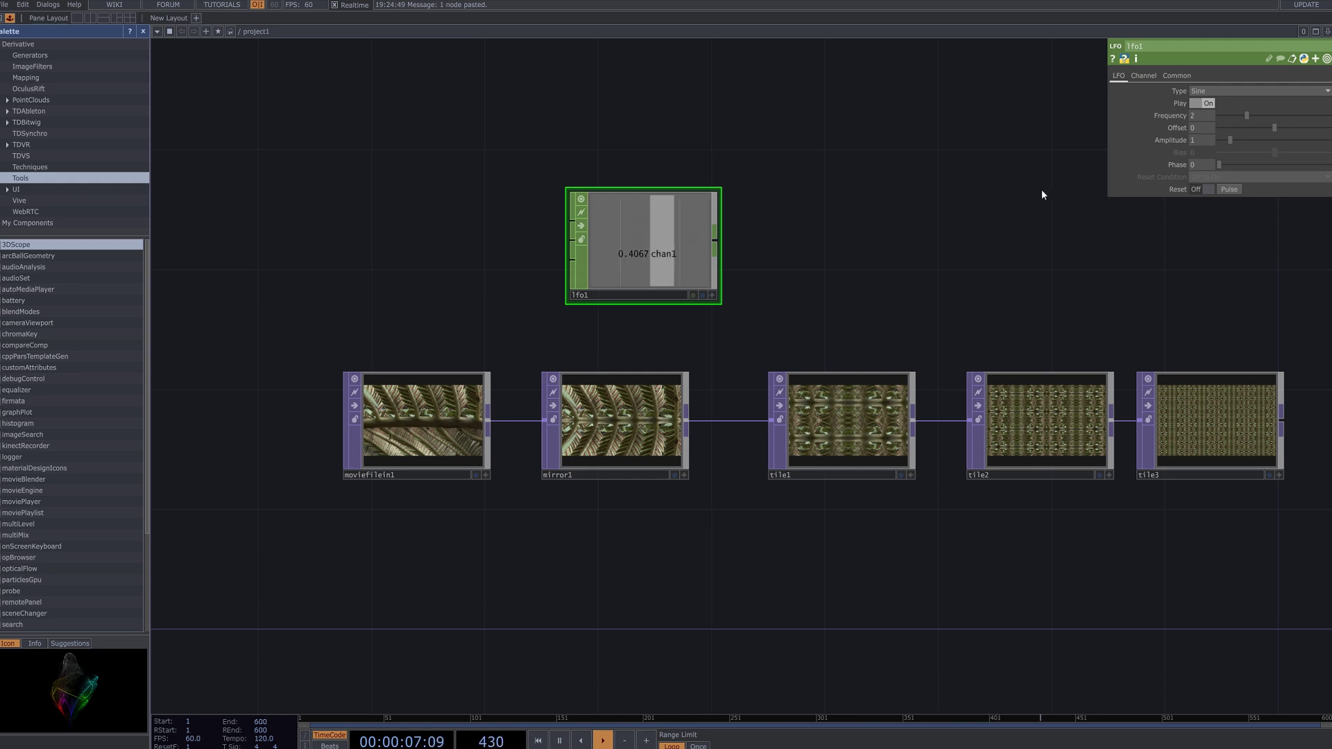
Add a Math CHOP fed by the LFO's output and place it beside the LFO.
{"action": "left_click", "coordinate": [719, 243]}
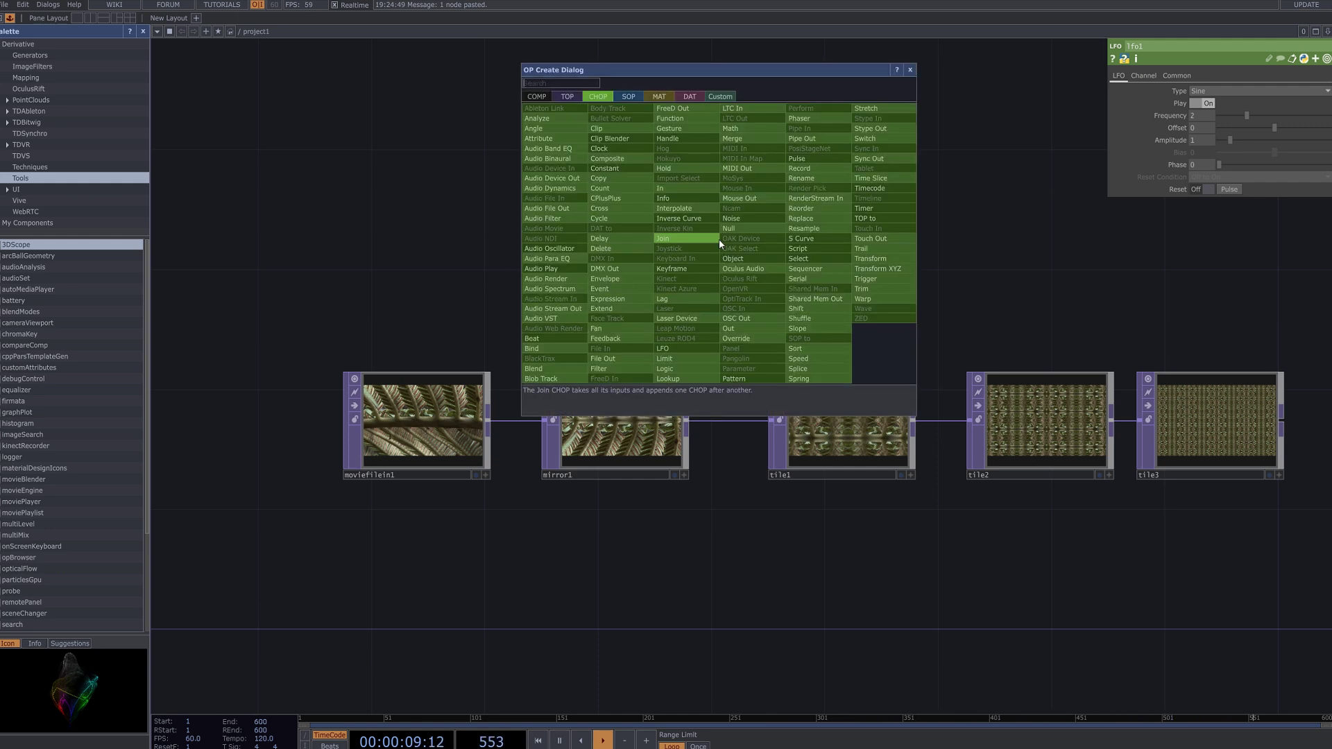
{"action": "type", "text": "m"}
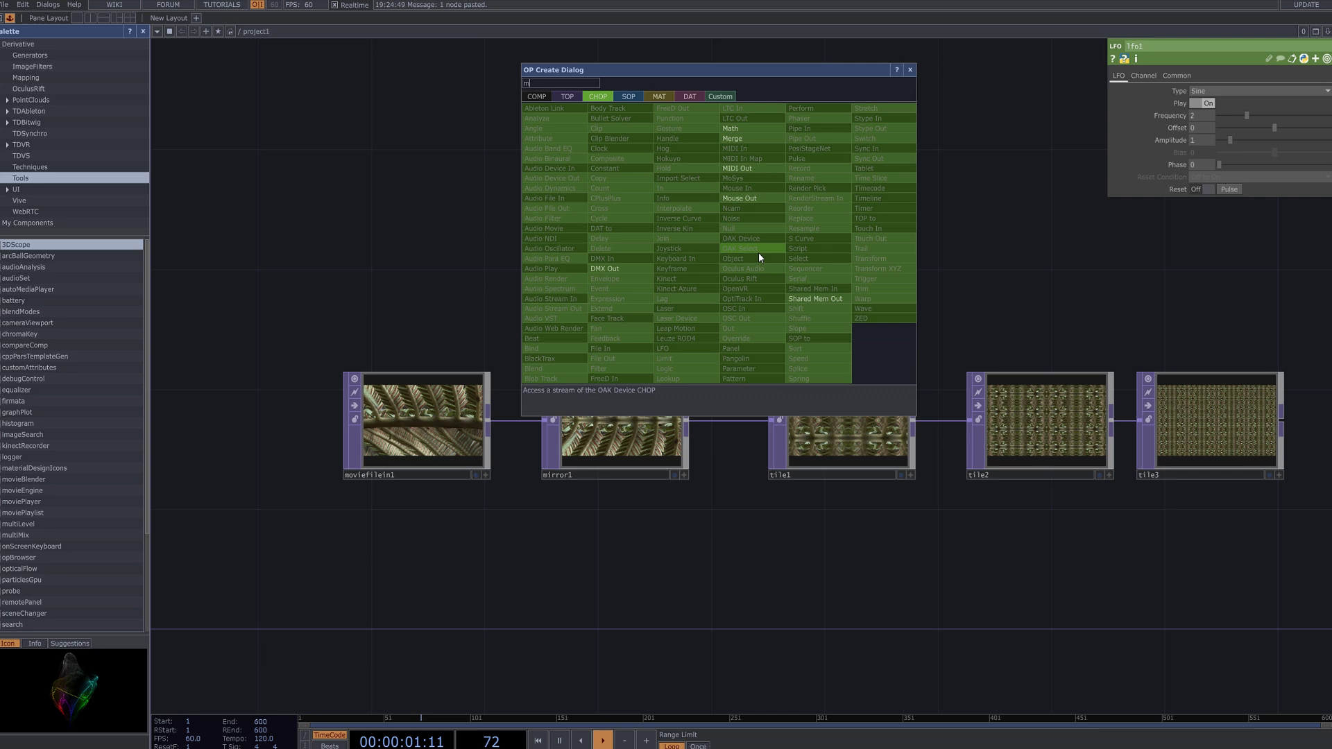
{"action": "left_click", "coordinate": [754, 130]}
{"action": "left_click", "coordinate": [891, 271]}
{"action": "left_click_drag", "start_coordinate": [891, 271], "coordinate": [875, 249]}
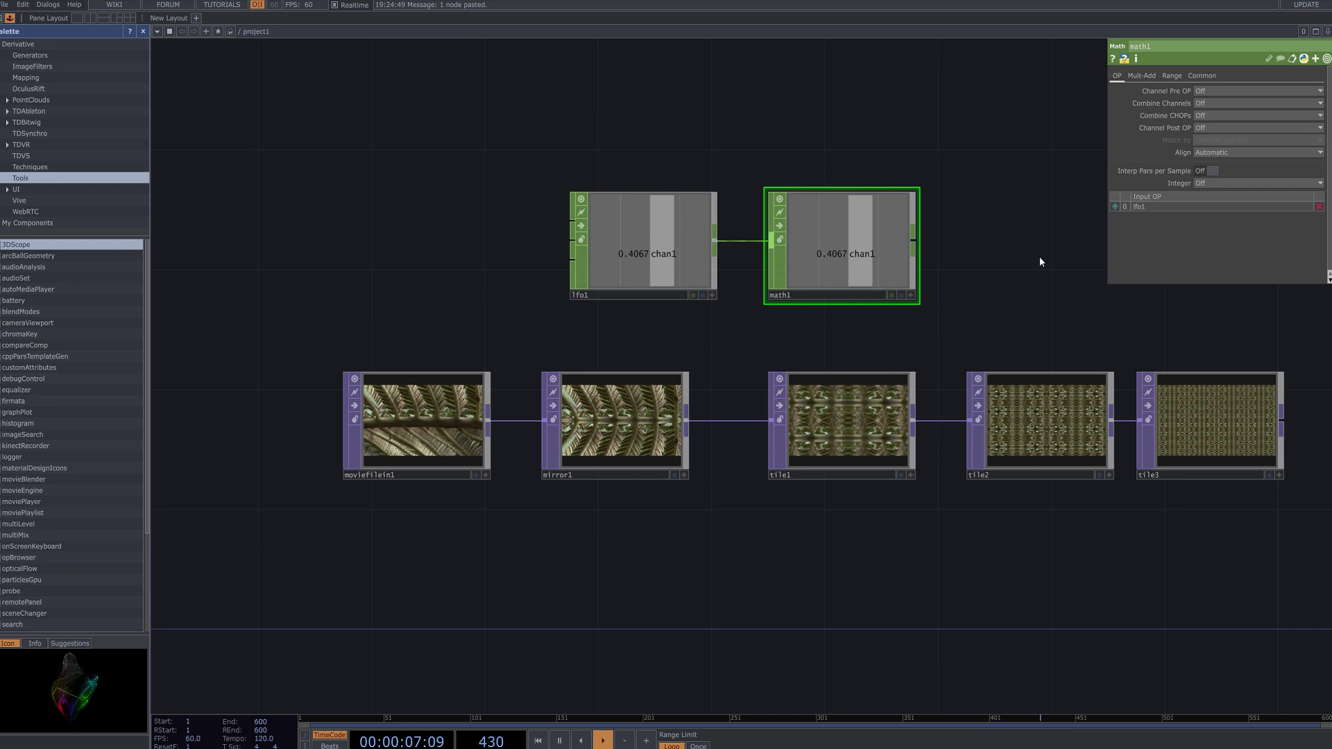
Remap the Math CHOP's range from -1 to 1 onto 0 to 360.
{"action": "left_click", "coordinate": [1172, 75]}
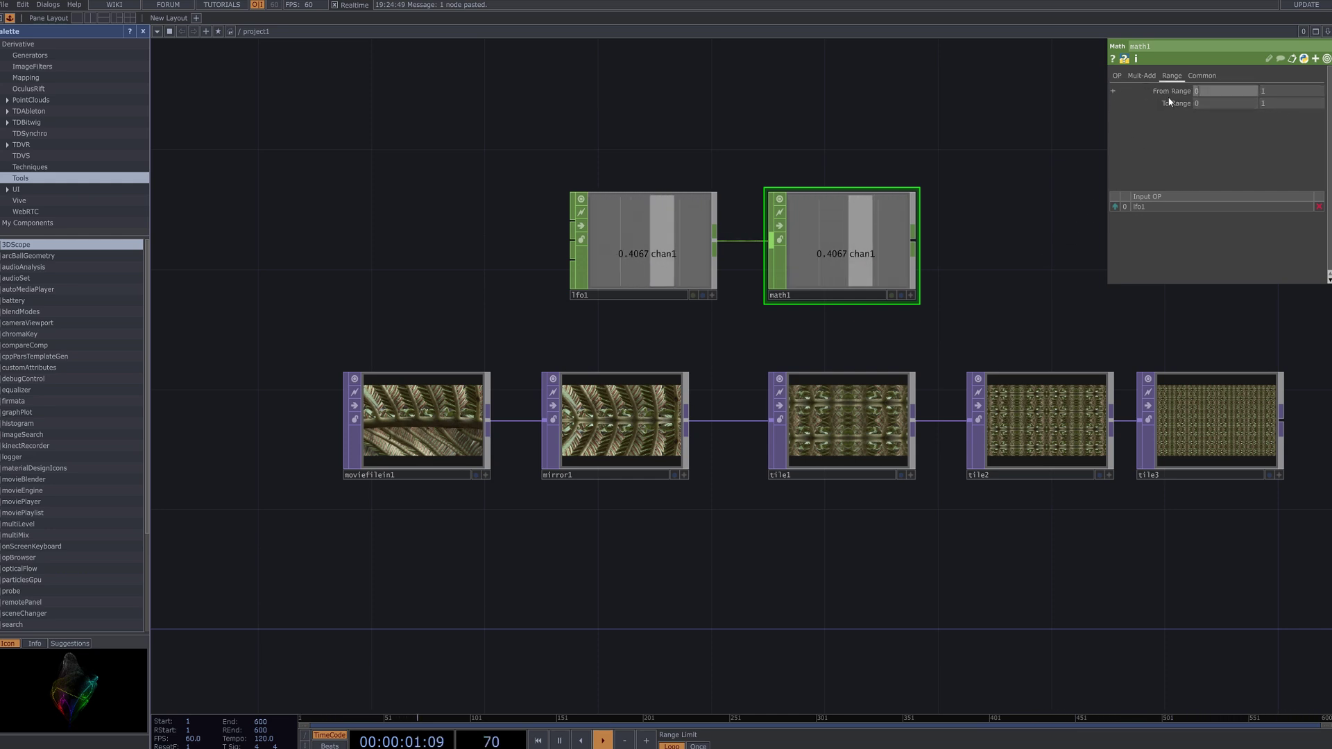
{"action": "type", "text": "-1"}
{"action": "left_click", "coordinate": [1290, 103]}
{"action": "type", "text": "3"}
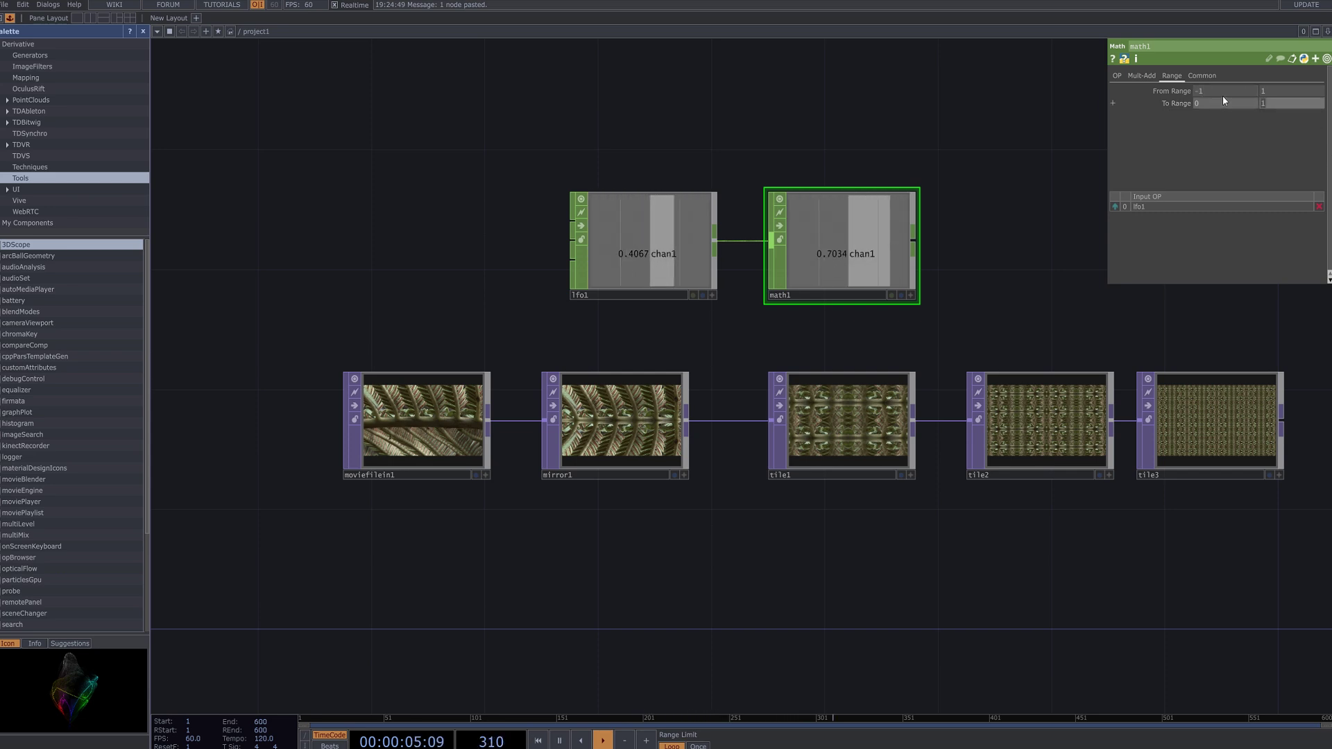
{"action": "type", "text": "60"}
{"action": "key", "text": "Return"}
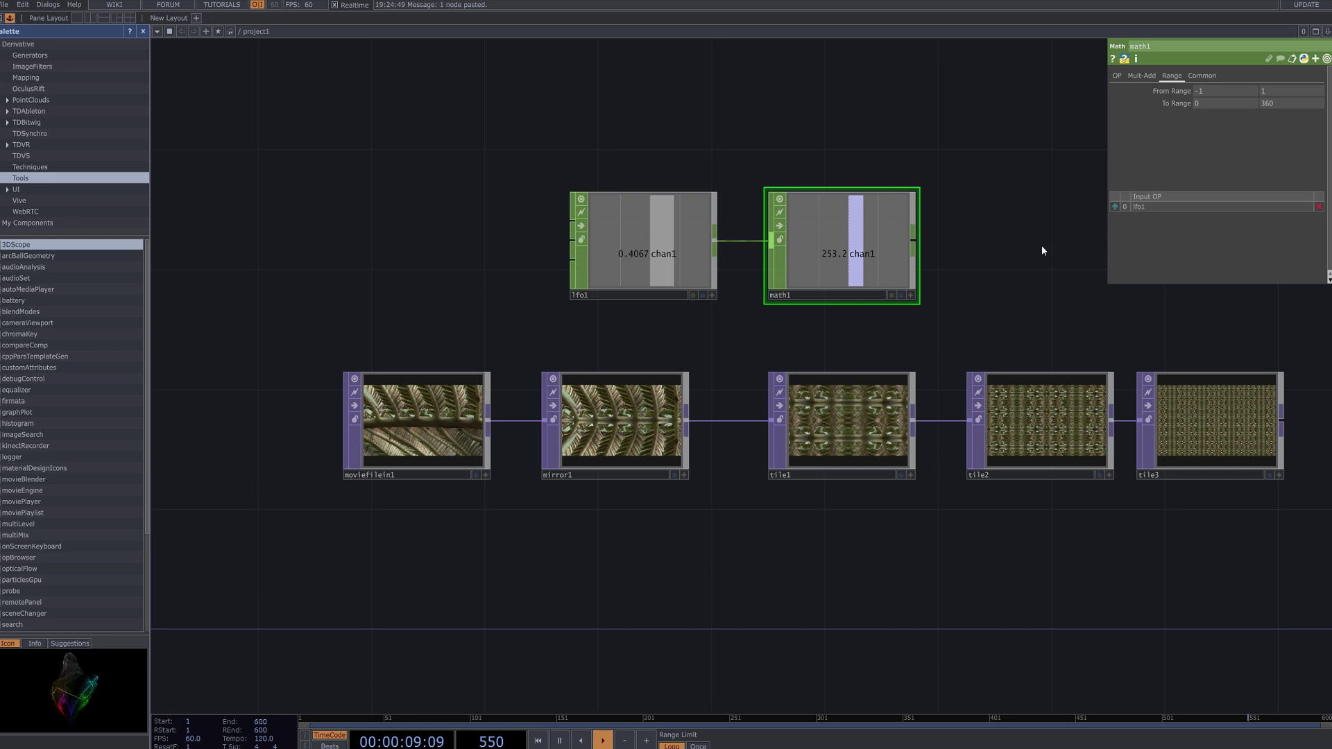
Add a Null CHOP fed by math1's output and place it at the end of the CHOP row.
{"action": "right_click", "coordinate": [914, 242]}
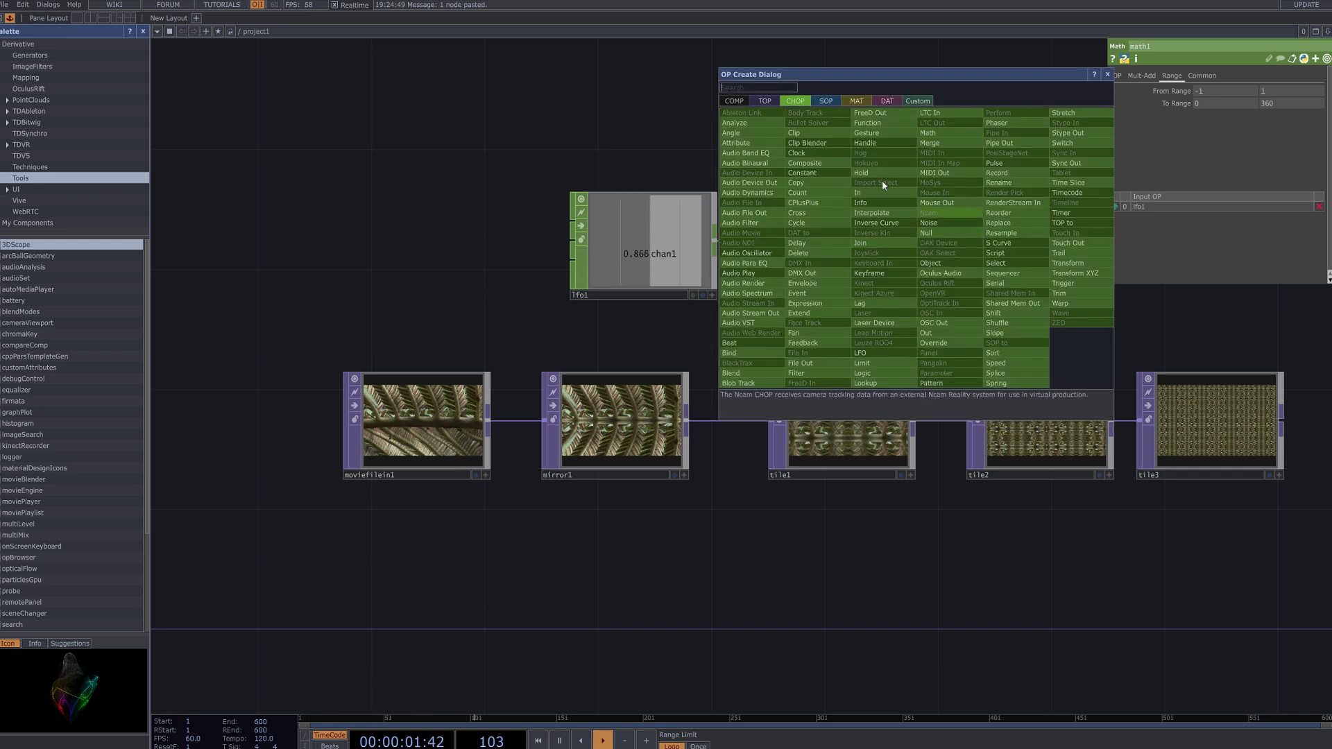
{"action": "left_click", "coordinate": [946, 234]}
{"action": "left_click", "coordinate": [1033, 244]}
{"action": "left_click_drag", "start_coordinate": [930, 301], "coordinate": [810, 268]}
{"action": "scroll", "coordinate": [810, 268], "scroll_direction": "down", "scroll_amount": 5}
{"action": "left_click_drag", "start_coordinate": [960, 213], "coordinate": [1006, 197]}
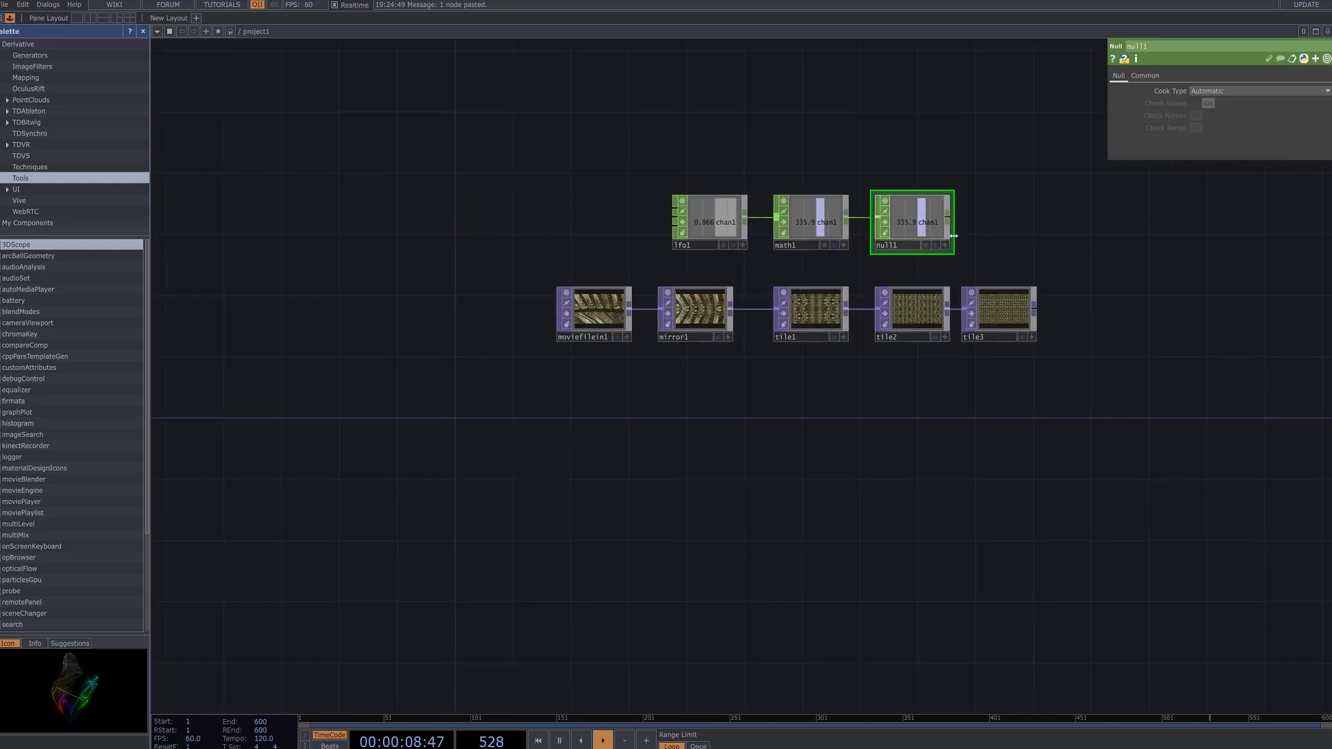
Make null1's viewer active and export its channel to mirror1's Rotate parameter.
{"action": "left_click", "coordinate": [944, 245]}
{"action": "left_click_drag", "start_coordinate": [936, 229], "coordinate": [1217, 105]}
{"action": "left_click", "coordinate": [1217, 106]}
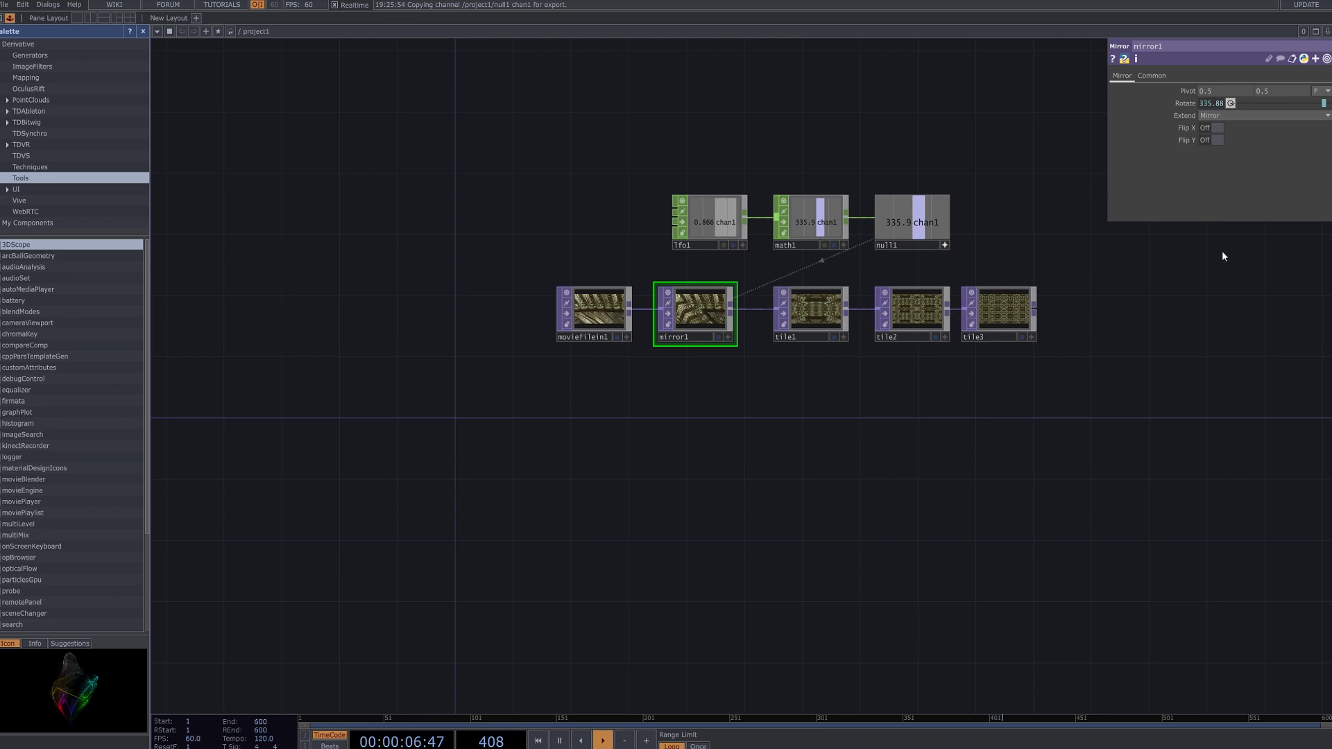
{"action": "scroll", "coordinate": [1022, 371], "scroll_direction": "up", "scroll_amount": 10}
{"action": "left_click_drag", "start_coordinate": [987, 265], "coordinate": [895, 580]}
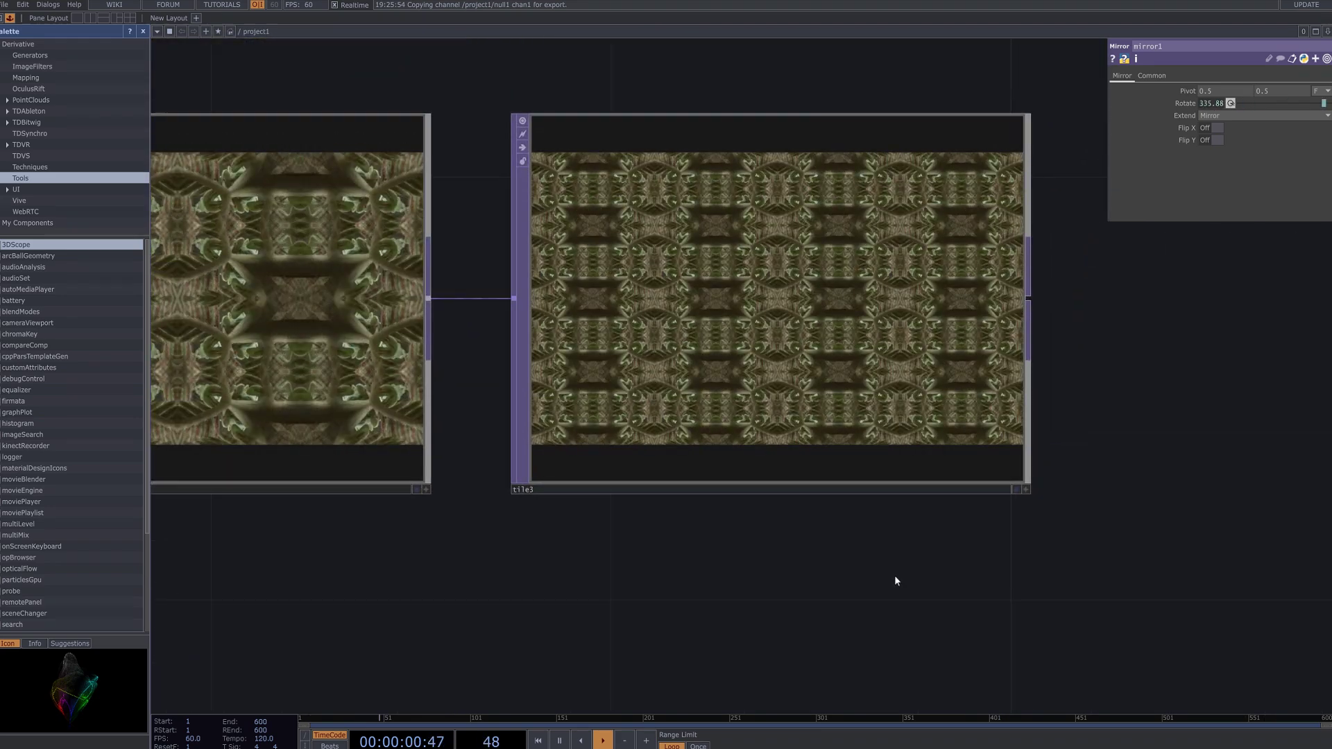
Lower the LFO's frequency to nearly zero to slow the mirror's rotation.
{"action": "scroll", "coordinate": [895, 577], "scroll_direction": "down", "scroll_amount": 10}
{"action": "left_click_drag", "start_coordinate": [877, 352], "coordinate": [1049, 263]}
{"action": "left_click", "coordinate": [520, 261]}
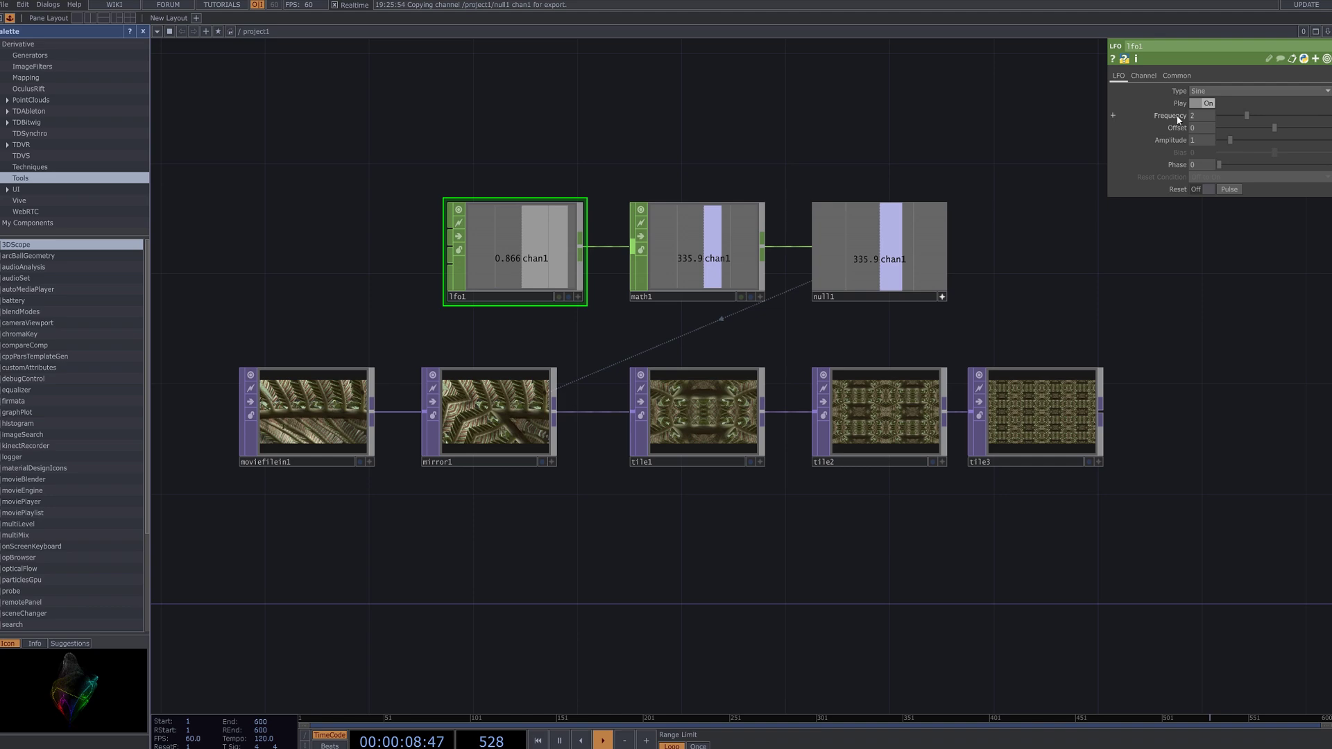
{"action": "left_click", "coordinate": [1172, 115]}
{"action": "left_click_drag", "start_coordinate": [1247, 115], "coordinate": [1221, 118]}
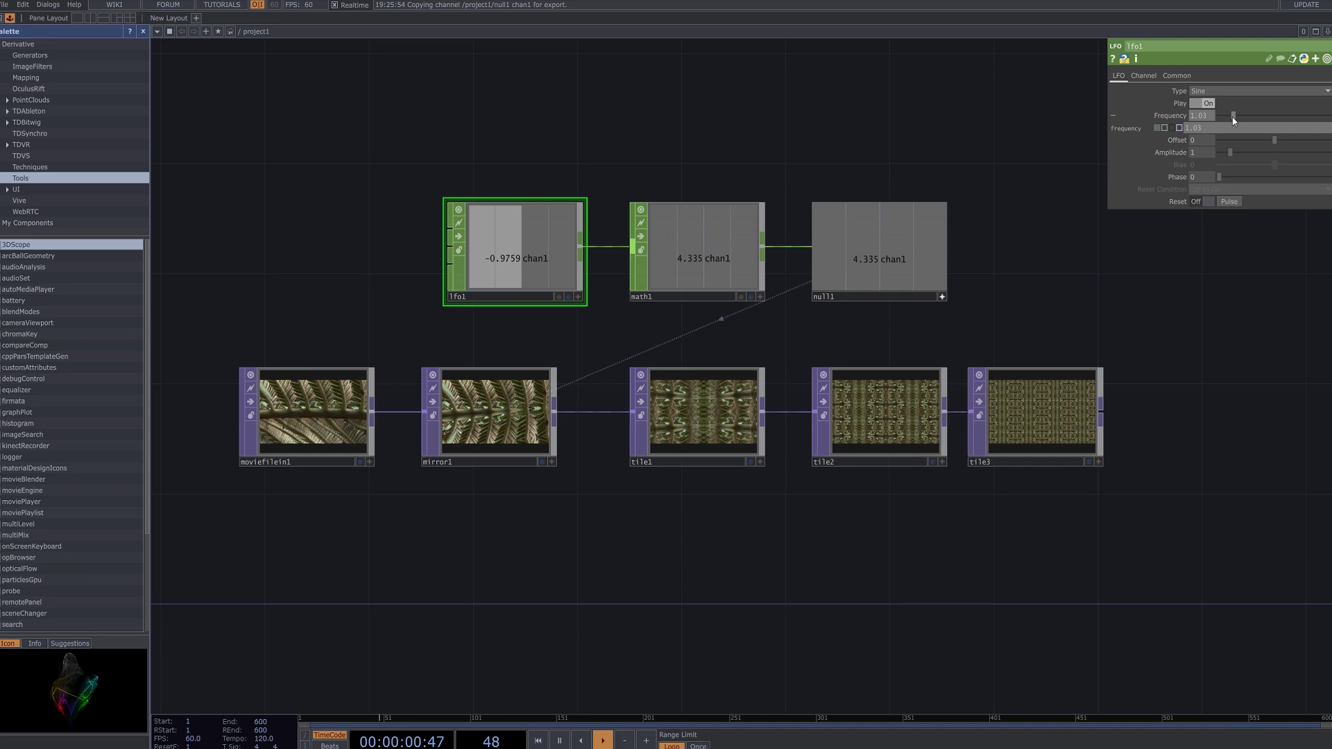
{"action": "mouse_move", "coordinate": [1221, 119]}
{"action": "left_mouse_down"}
{"action": "mouse_move", "coordinate": [1323, 111]}
{"action": "mouse_move", "coordinate": [1219, 116]}
{"action": "left_mouse_up"}
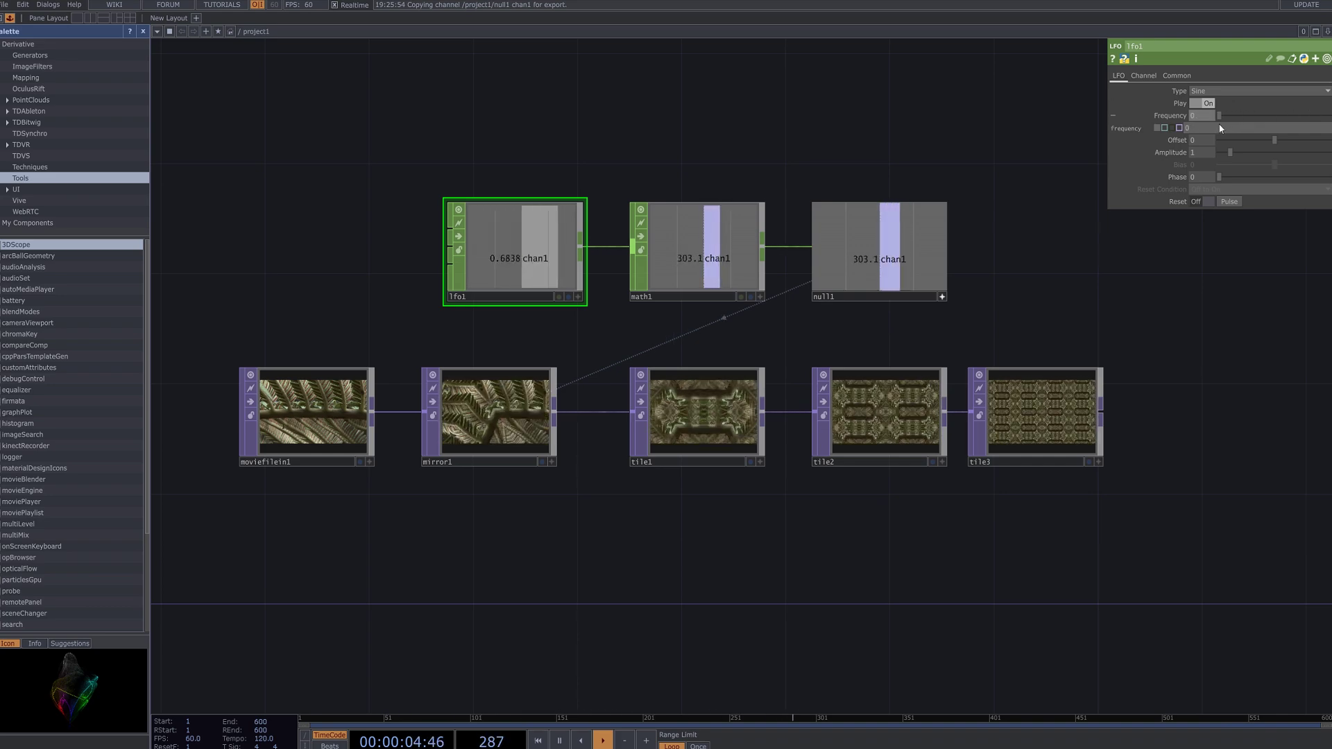
Set mirror1's Extend mode to Hold and turn on Flip X.
{"action": "left_click", "coordinate": [489, 416]}
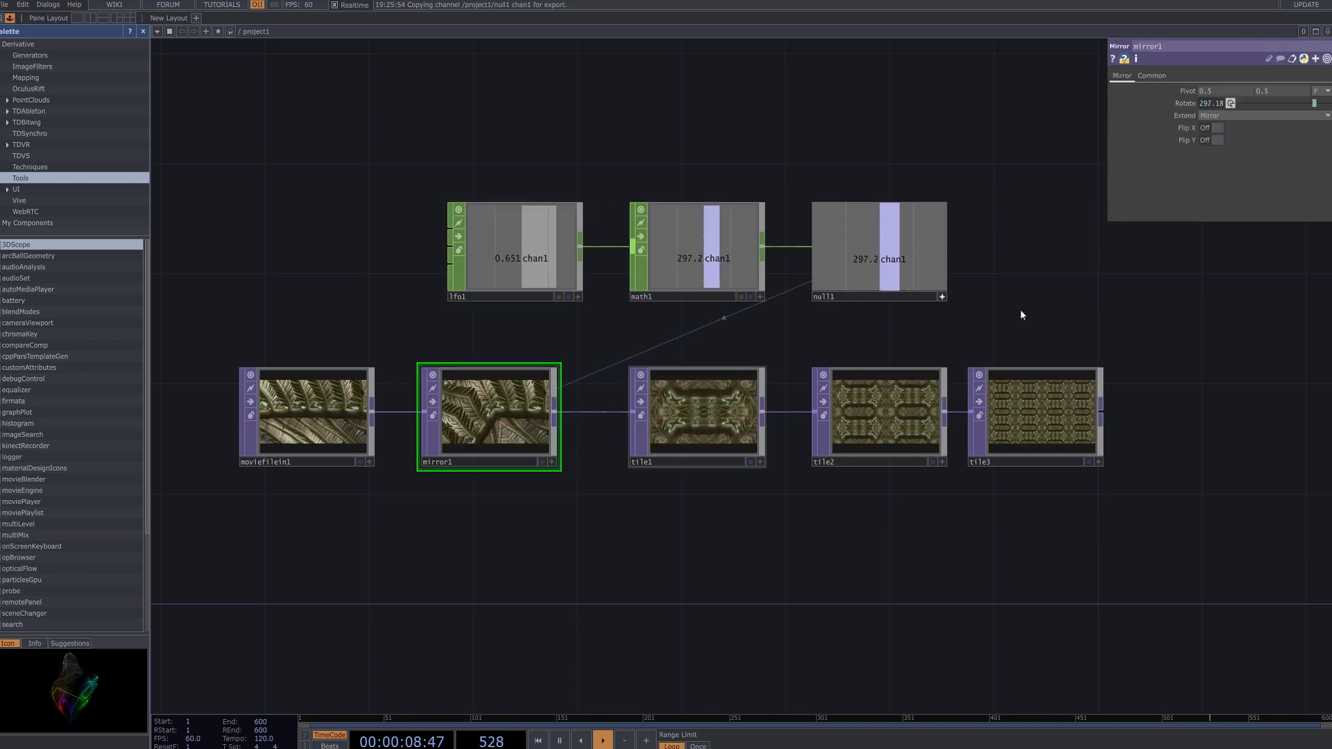
{"action": "left_click", "coordinate": [1220, 115]}
{"action": "left_click", "coordinate": [1205, 127]}
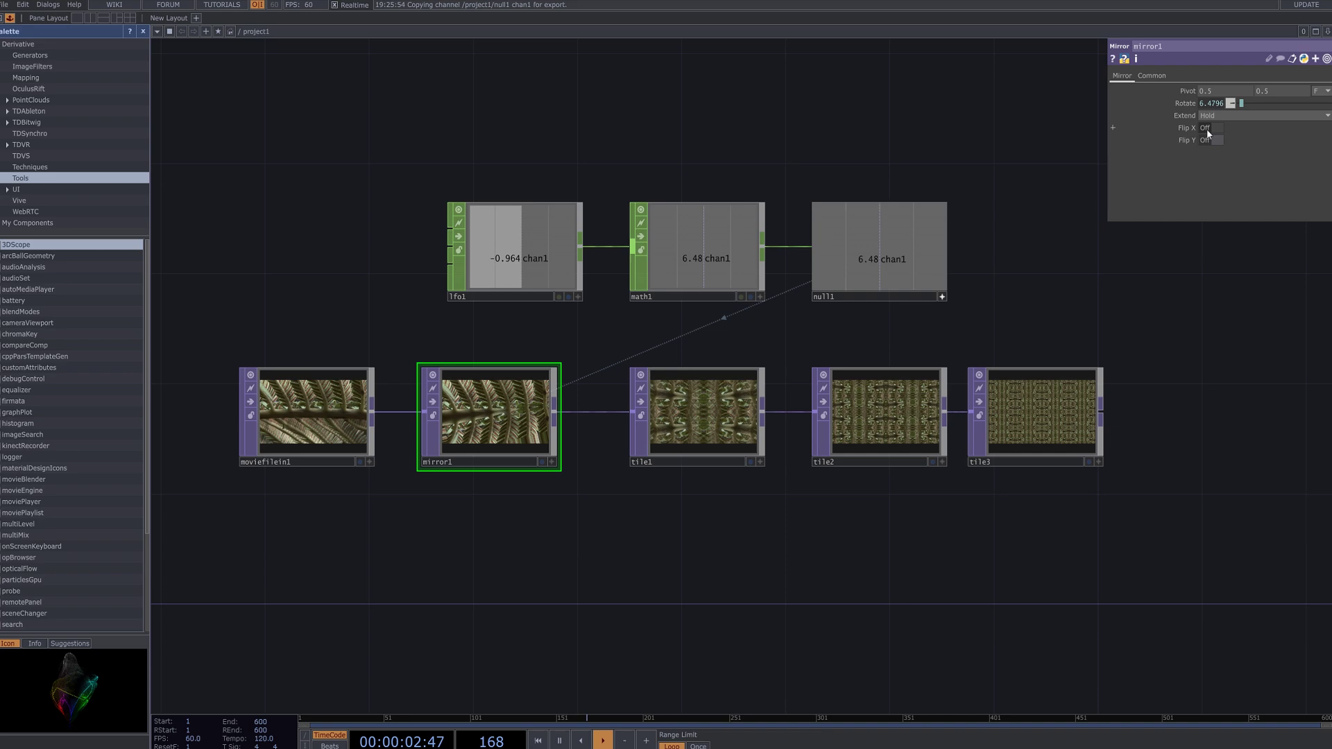
{"action": "left_click", "coordinate": [1221, 127]}
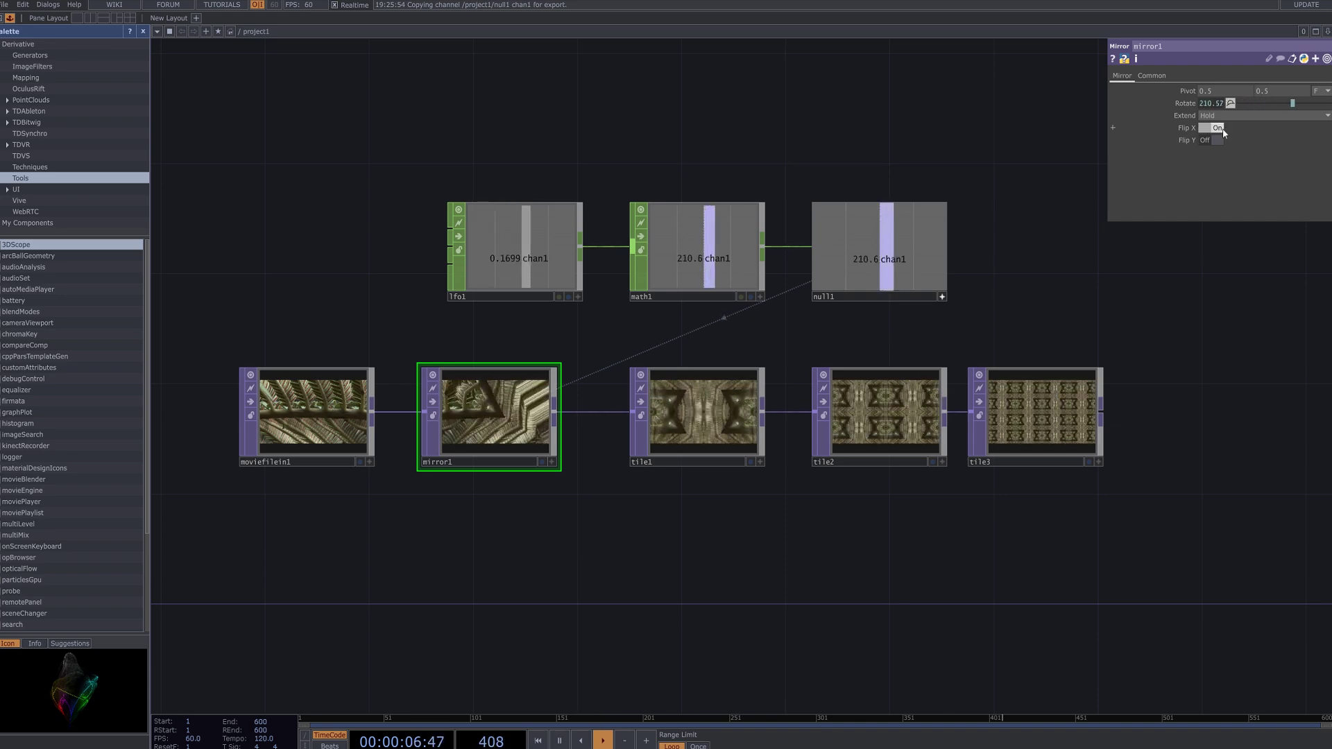
Set tile3's Repeat X to 2, Repeat Y to 1, Overlap U to 0.5 and Overlap V to about 0.129.
{"action": "scroll", "coordinate": [728, 402], "scroll_direction": "up", "scroll_amount": 4}
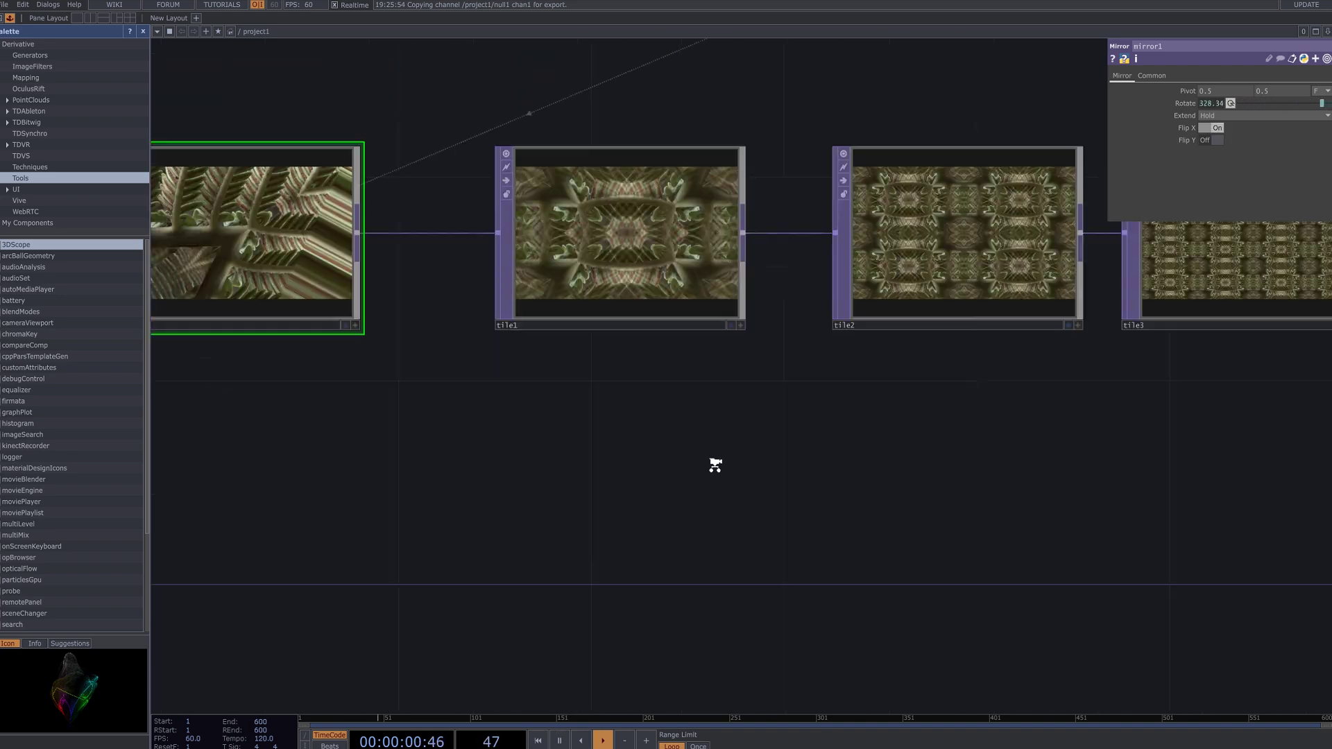
{"action": "scroll", "coordinate": [705, 426], "scroll_direction": "down", "scroll_amount": 5}
{"action": "scroll", "coordinate": [910, 315], "scroll_direction": "up", "scroll_amount": 6}
{"action": "scroll", "coordinate": [909, 315], "scroll_direction": "up", "scroll_amount": 4}
{"action": "left_click", "coordinate": [808, 305]}
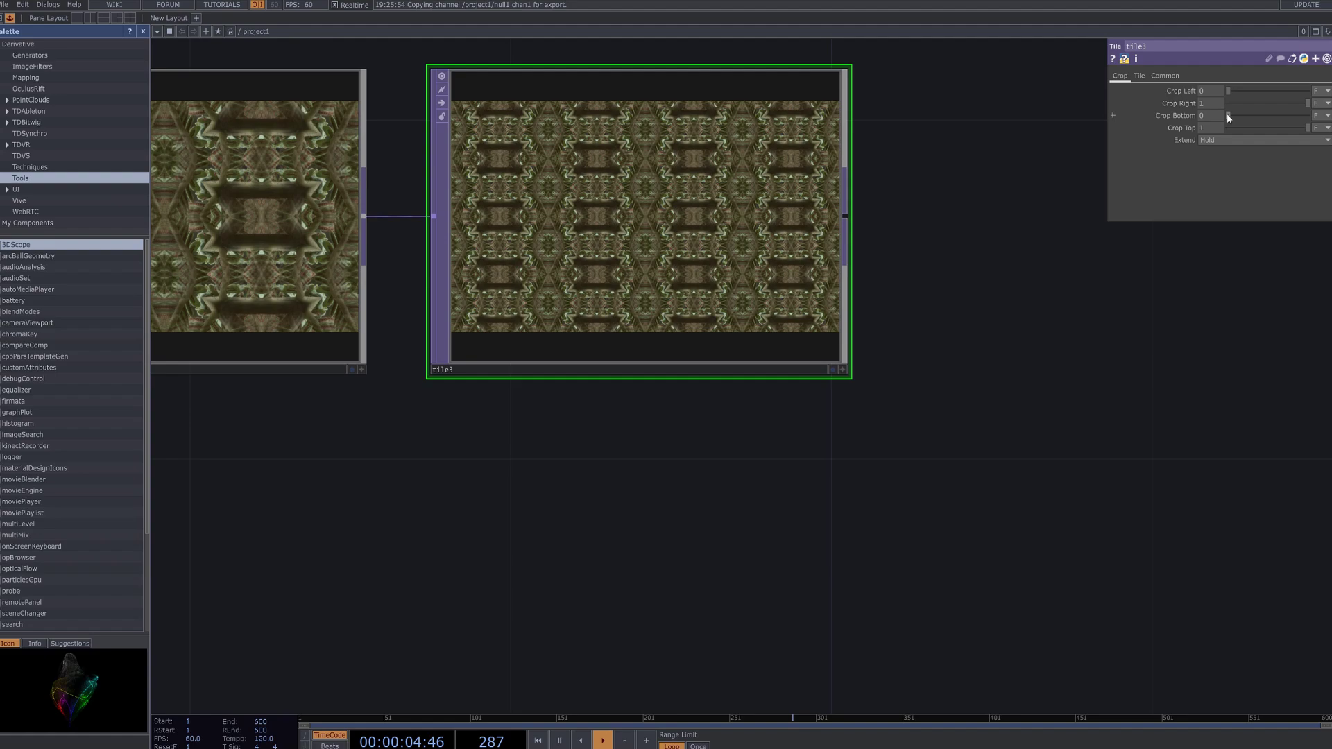
{"action": "left_click", "coordinate": [1164, 76]}
{"action": "left_click", "coordinate": [1139, 75]}
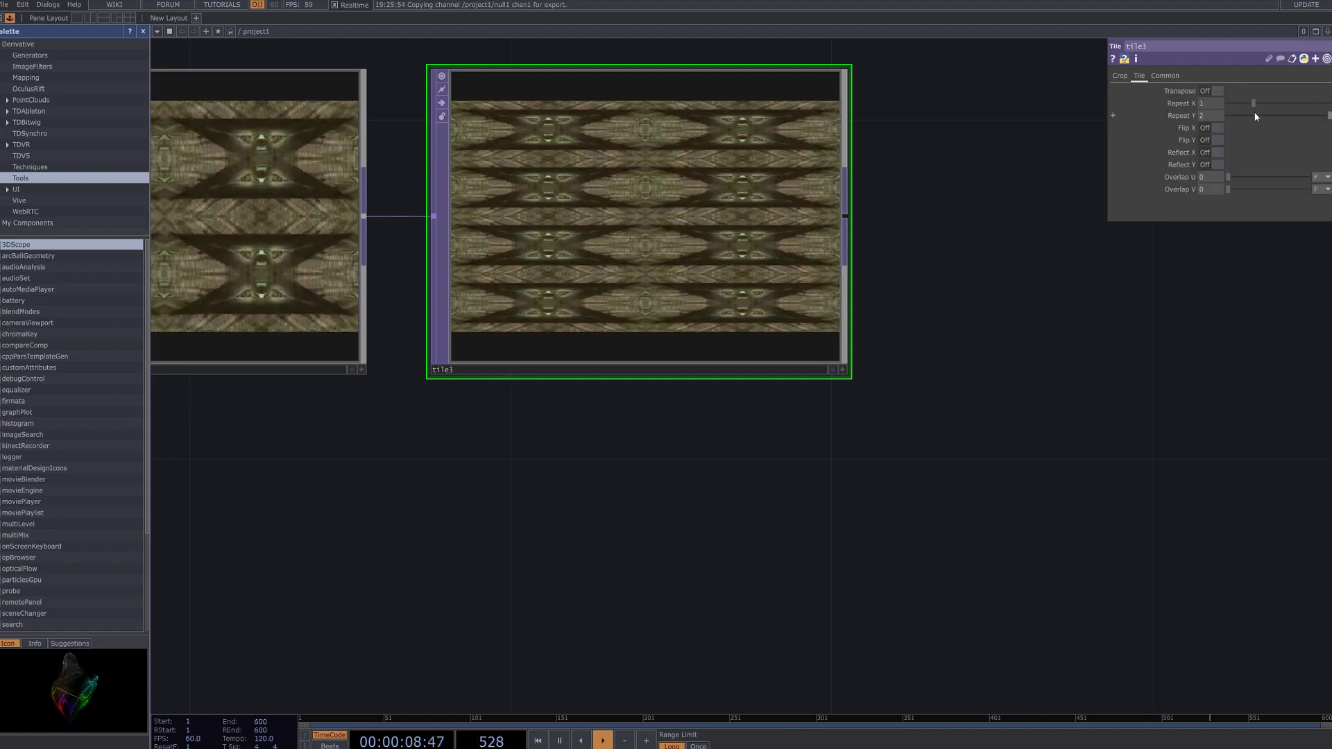
{"action": "left_click_drag", "start_coordinate": [1253, 113], "coordinate": [1218, 128]}
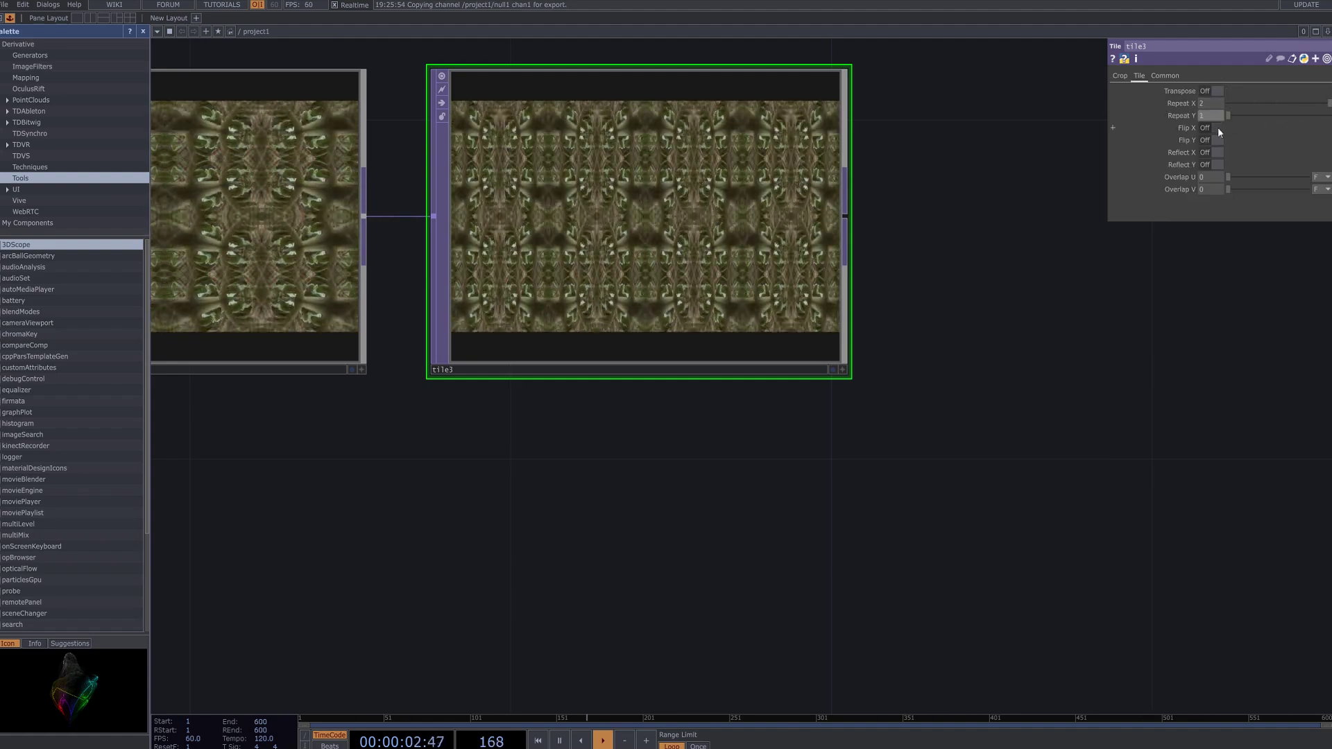
{"action": "mouse_move", "coordinate": [1228, 177]}
{"action": "left_mouse_down"}
{"action": "mouse_move", "coordinate": [1307, 178]}
{"action": "mouse_move", "coordinate": [1249, 191]}
{"action": "left_mouse_up"}
Duplicate tile3, place the copy at the end of the chain and wire tile3's output into it.
{"action": "scroll", "coordinate": [897, 368], "scroll_direction": "down", "scroll_amount": 3}
{"action": "left_click_drag", "start_coordinate": [949, 290], "coordinate": [792, 315]}
{"action": "key", "text": "ctrl+c"}
{"action": "key", "text": "ctrl+v"}
{"action": "left_click_drag", "start_coordinate": [645, 497], "coordinate": [989, 256]}
{"action": "left_click_drag", "start_coordinate": [706, 271], "coordinate": [730, 298]}
{"action": "left_click_drag", "start_coordinate": [727, 305], "coordinate": [778, 366]}
{"action": "left_click_drag", "start_coordinate": [907, 314], "coordinate": [907, 253]}
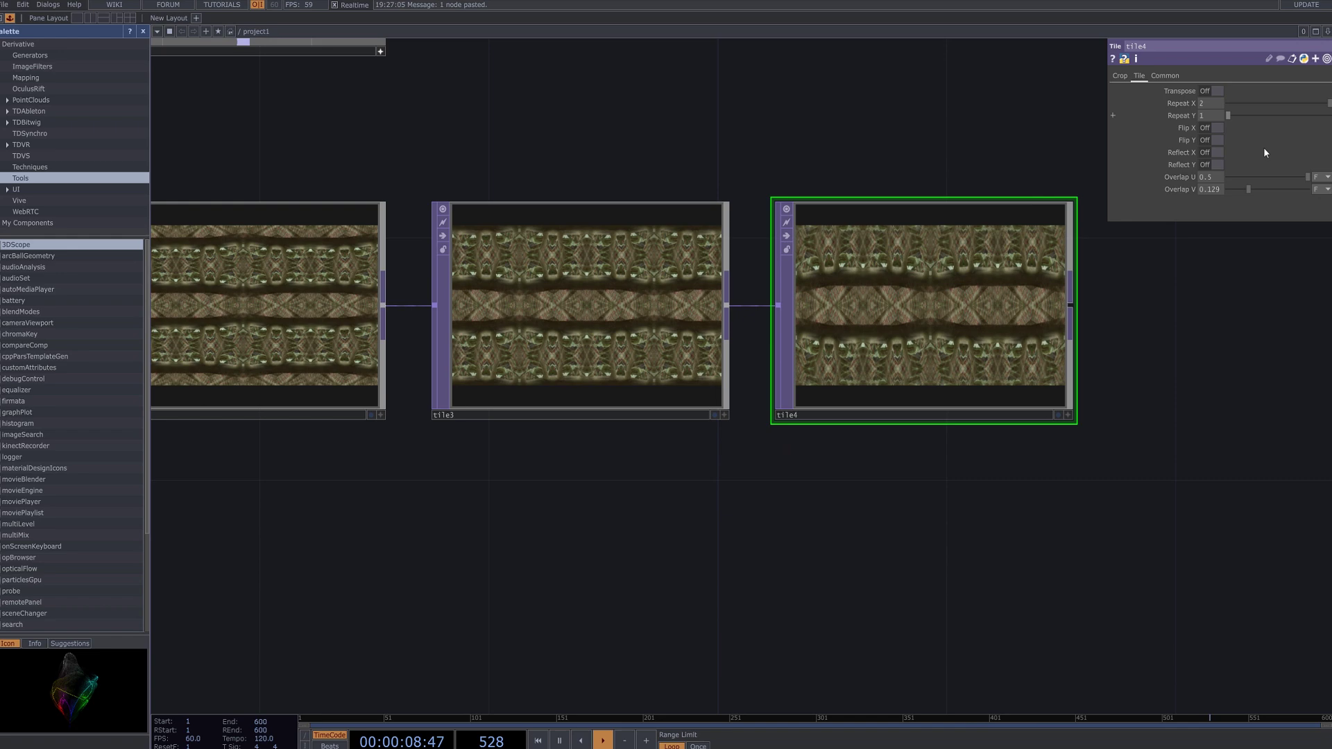
Set tile4's Repeat Y to 2, Overlap U to about 0.103 and Overlap V to about 0.146.
{"action": "scroll", "coordinate": [1049, 314], "scroll_direction": "down", "scroll_amount": 3}
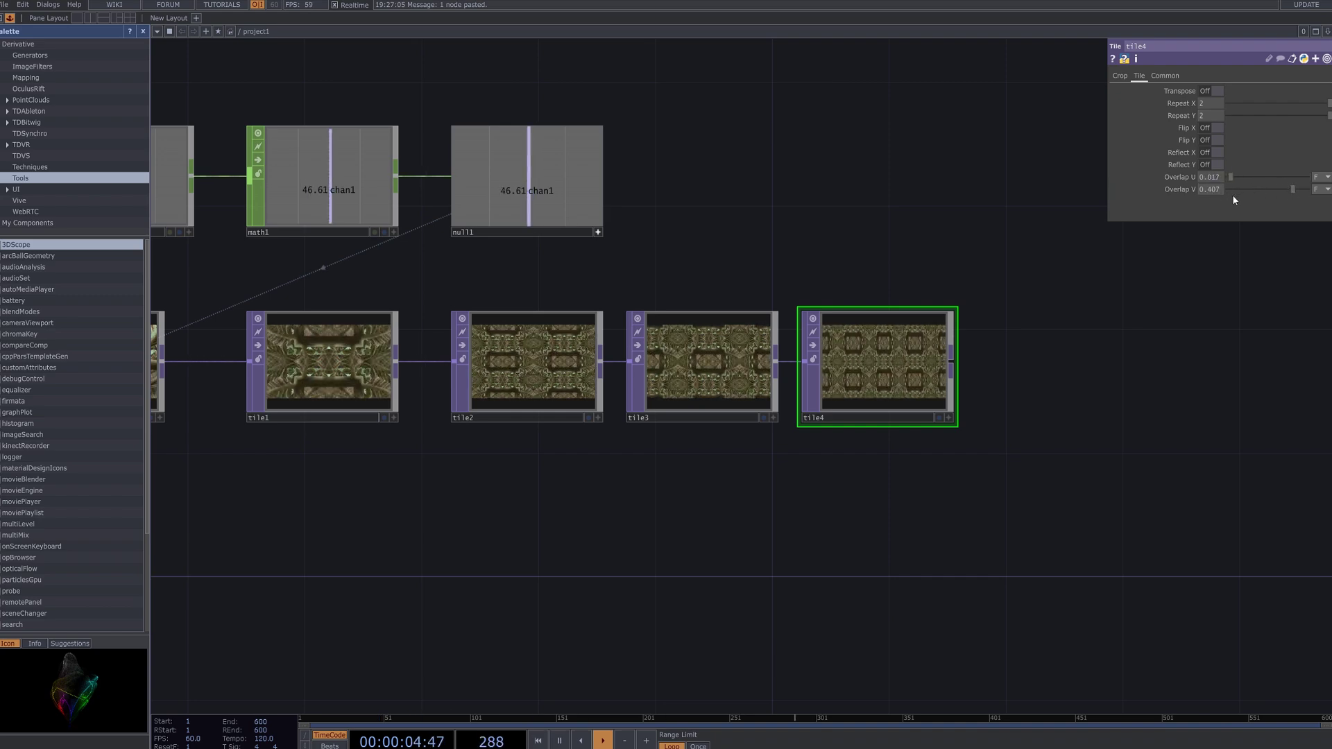
{"action": "left_click_drag", "start_coordinate": [1228, 179], "coordinate": [1250, 198]}
{"action": "left_click_drag", "start_coordinate": [844, 276], "coordinate": [994, 262]}
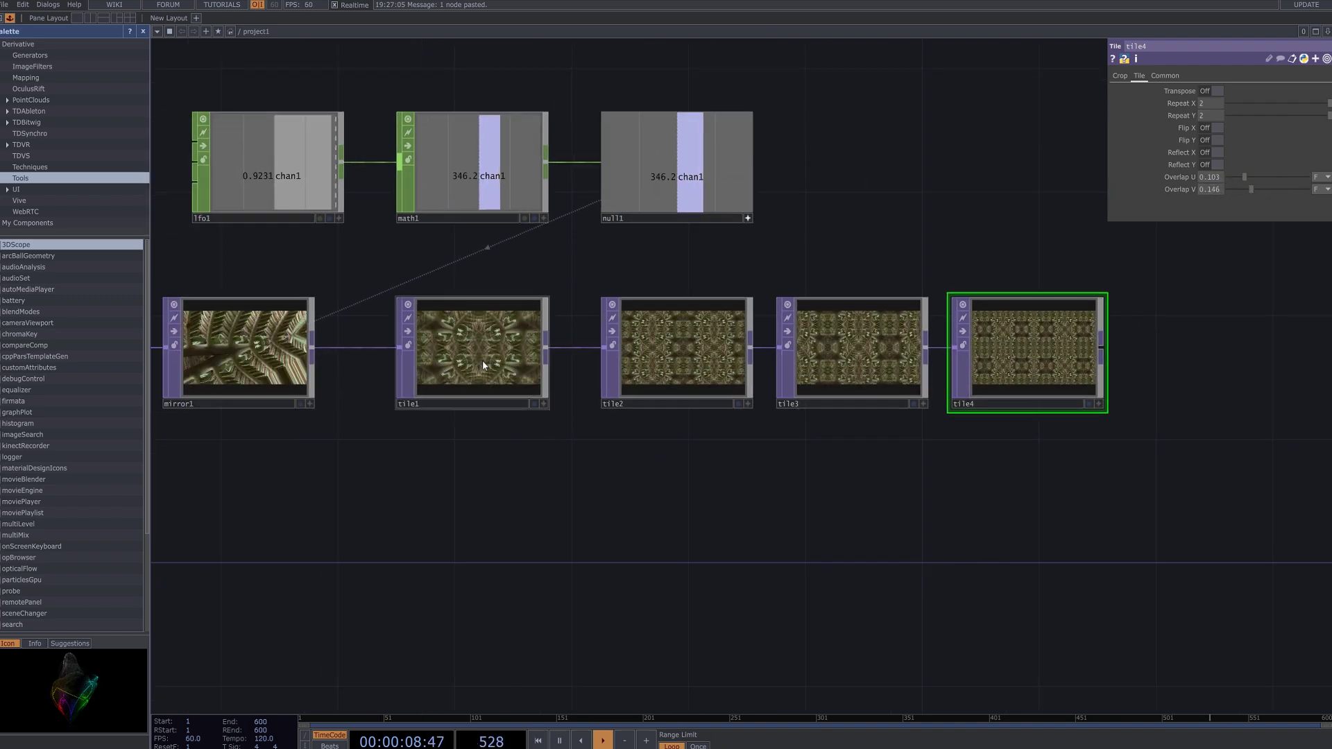
Enlarge the tile4 node so its preview is much bigger than the other operators.
{"action": "left_click_drag", "start_coordinate": [642, 489], "coordinate": [929, 460]}
{"action": "scroll", "coordinate": [623, 450], "scroll_direction": "down", "scroll_amount": 3}
{"action": "scroll", "coordinate": [645, 450], "scroll_direction": "up", "scroll_amount": 6}
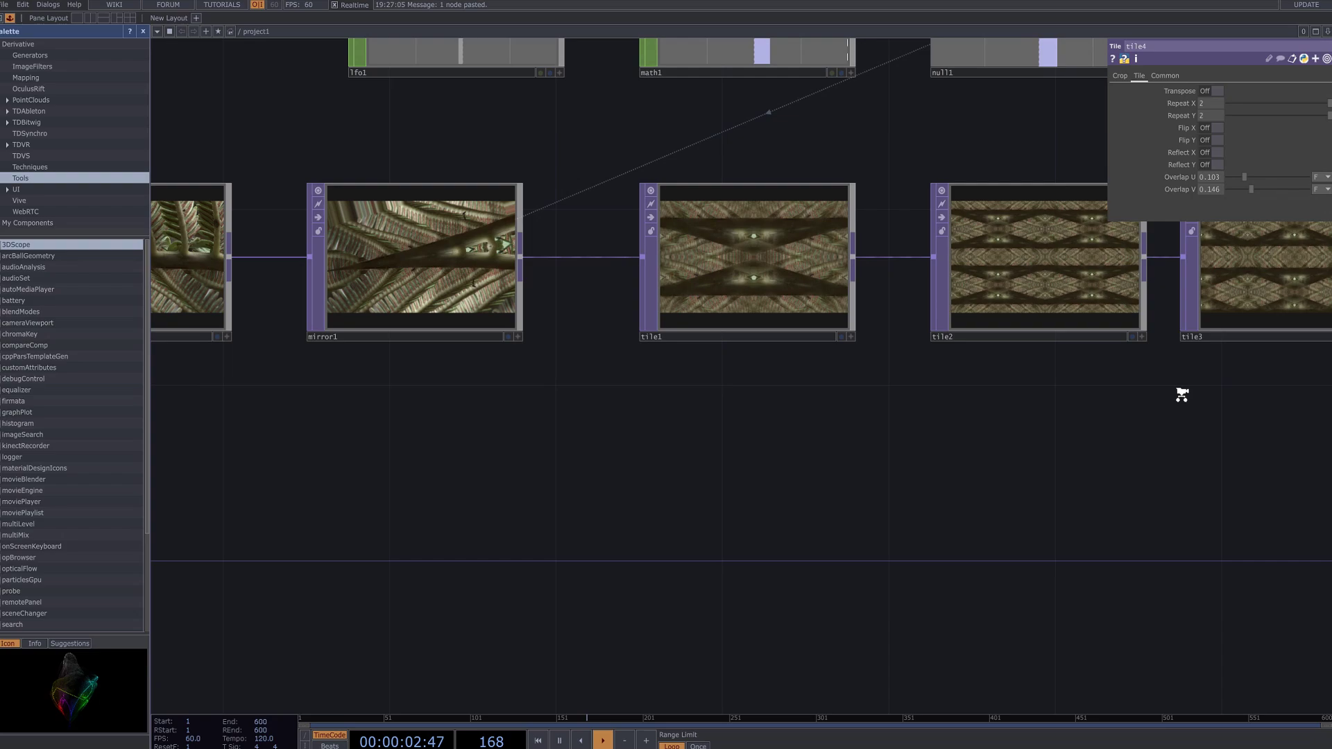
{"action": "scroll", "coordinate": [1082, 346], "scroll_direction": "down", "scroll_amount": 2}
{"action": "scroll", "coordinate": [1092, 186], "scroll_direction": "up", "scroll_amount": 2}
{"action": "scroll", "coordinate": [809, 510], "scroll_direction": "down", "scroll_amount": 5}
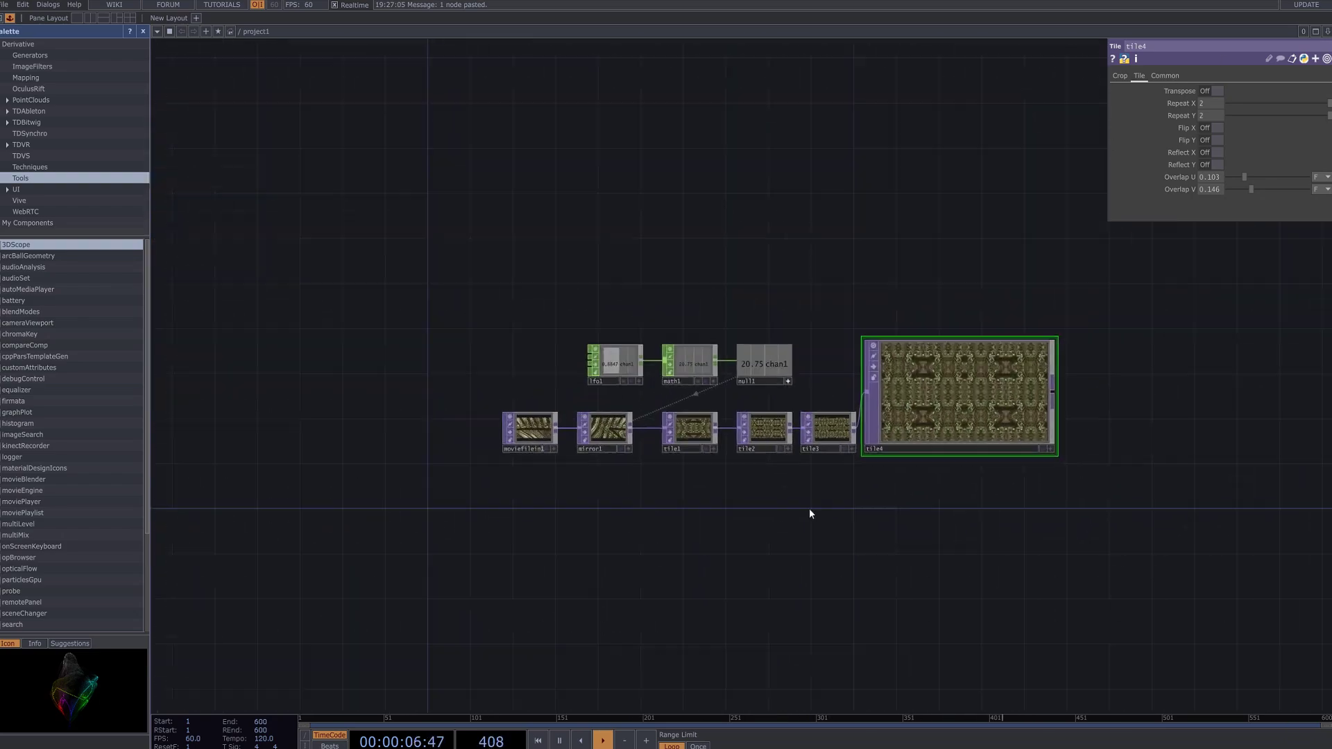
Add a Movie File Out TOP fed by tile4 and place it at the end of the chain.
{"action": "scroll", "coordinate": [808, 508], "scroll_direction": "up", "scroll_amount": 4}
{"action": "left_click_drag", "start_coordinate": [714, 401], "coordinate": [490, 468]}
{"action": "key", "text": "Tab"}
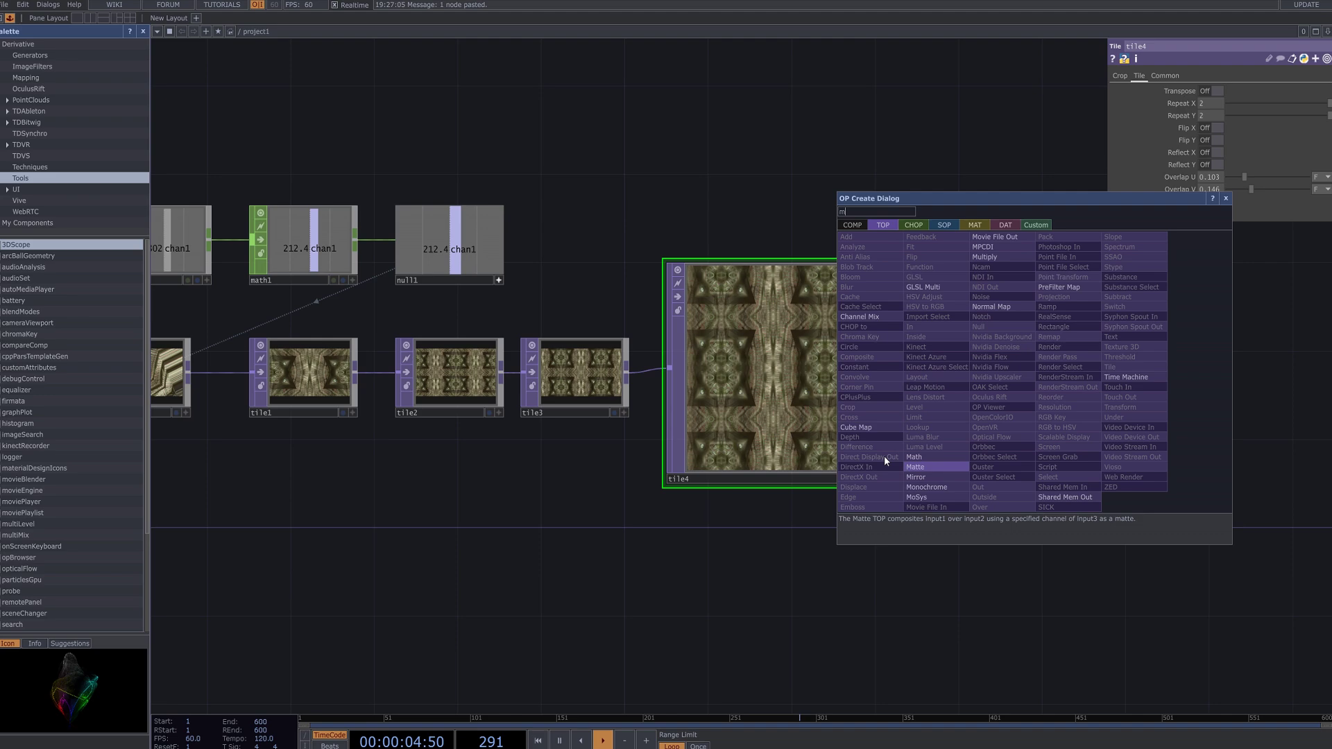
{"action": "left_click", "coordinate": [999, 237]}
{"action": "left_click", "coordinate": [1205, 381]}
{"action": "scroll", "coordinate": [832, 534], "scroll_direction": "down", "scroll_amount": 1}
{"action": "left_click_drag", "start_coordinate": [607, 547], "coordinate": [846, 594]}
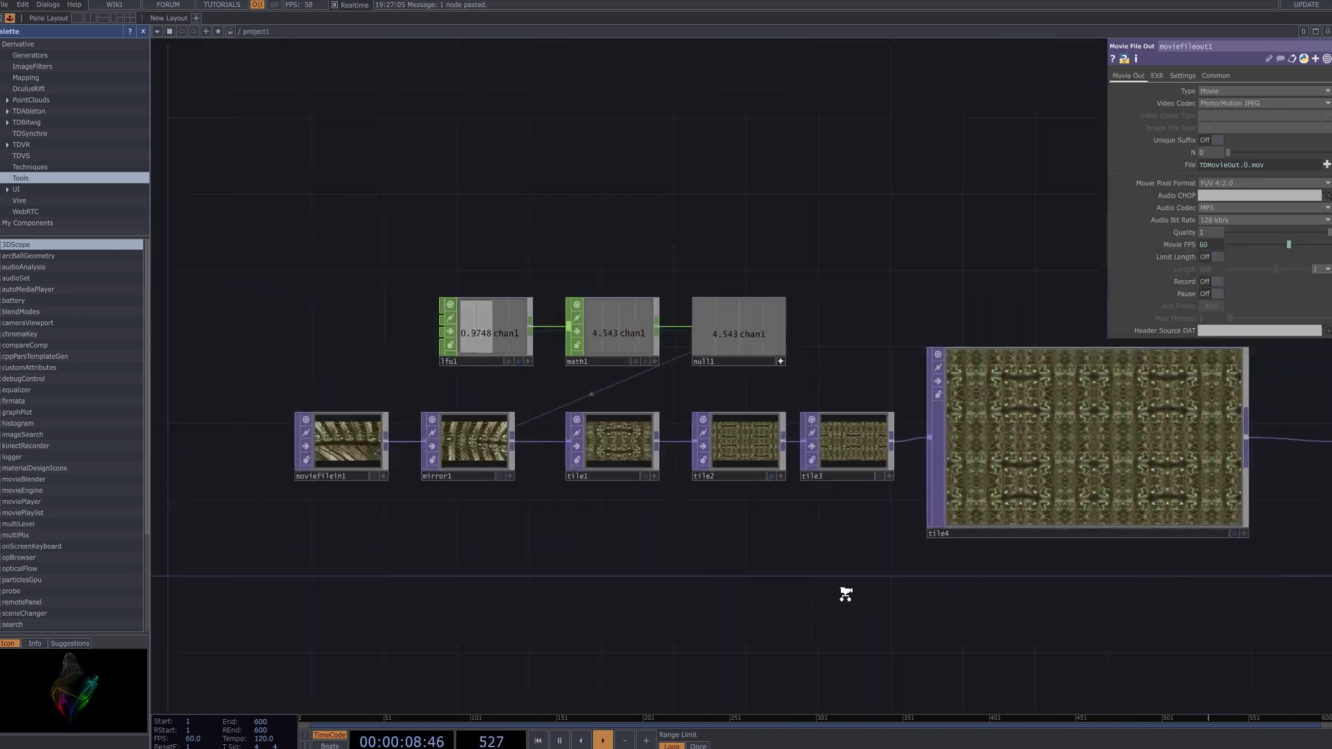
Replace moviefilein1's source image with xtalcalx.png.
{"action": "scroll", "coordinate": [845, 594], "scroll_direction": "down", "scroll_amount": 1}
{"action": "left_click", "coordinate": [433, 468]}
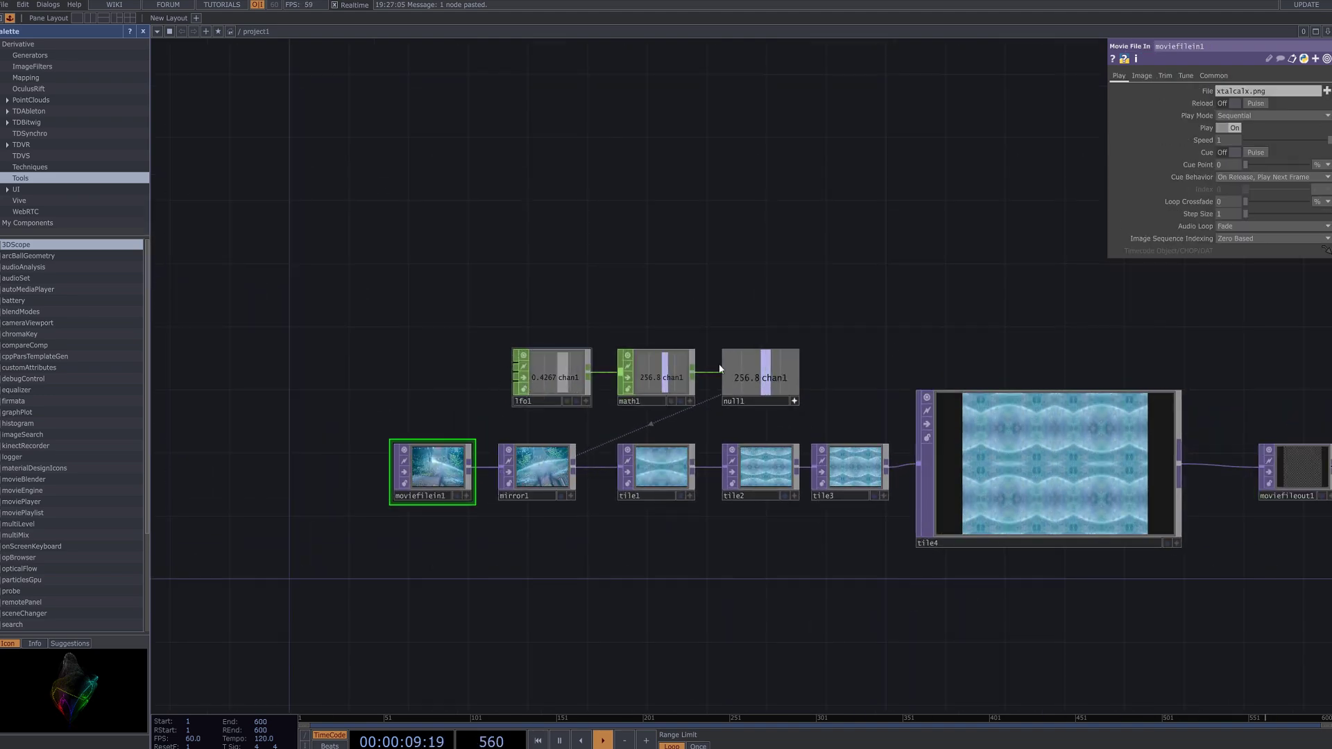
{"action": "left_click_drag", "start_coordinate": [1198, 359], "coordinate": [1045, 308]}
Compare tile1, tile2 and tile3 as the network background and leave only tile2 displayed.
{"action": "left_click", "coordinate": [526, 445]}
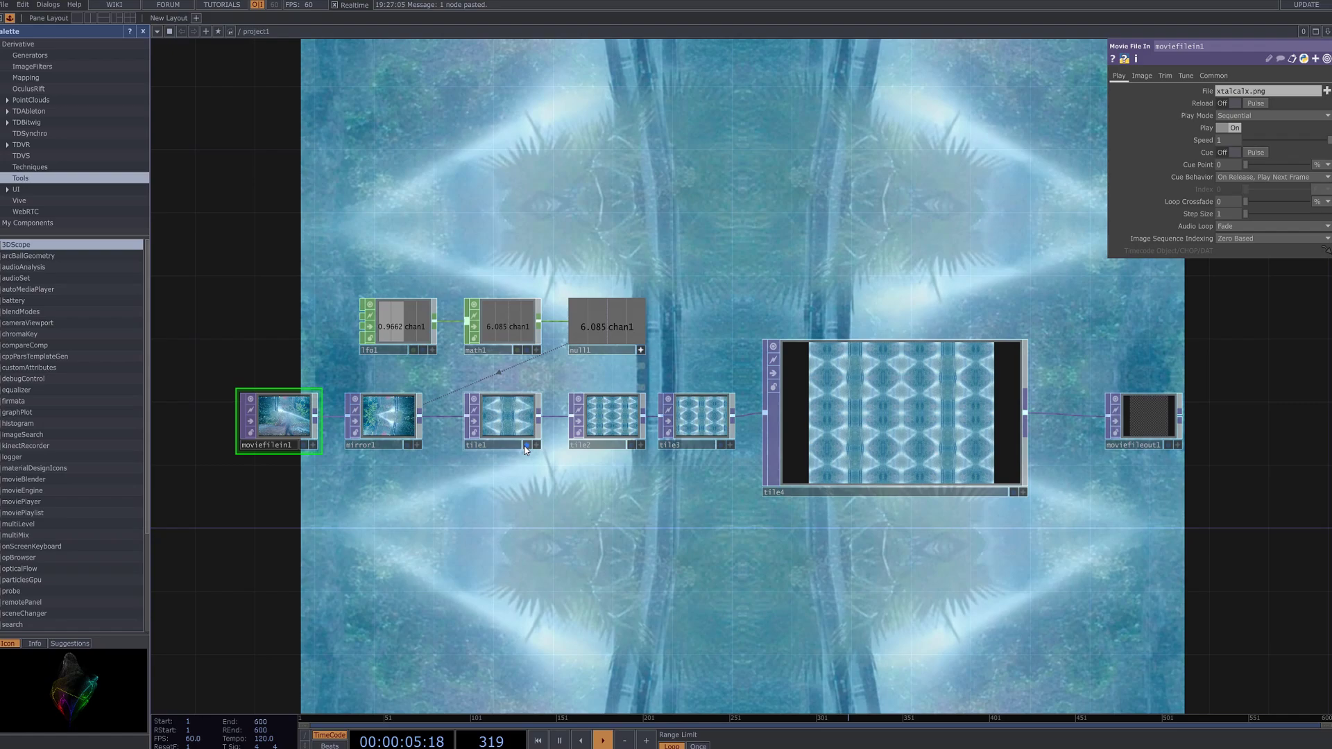
{"action": "left_click", "coordinate": [526, 445]}
{"action": "left_click", "coordinate": [630, 445]}
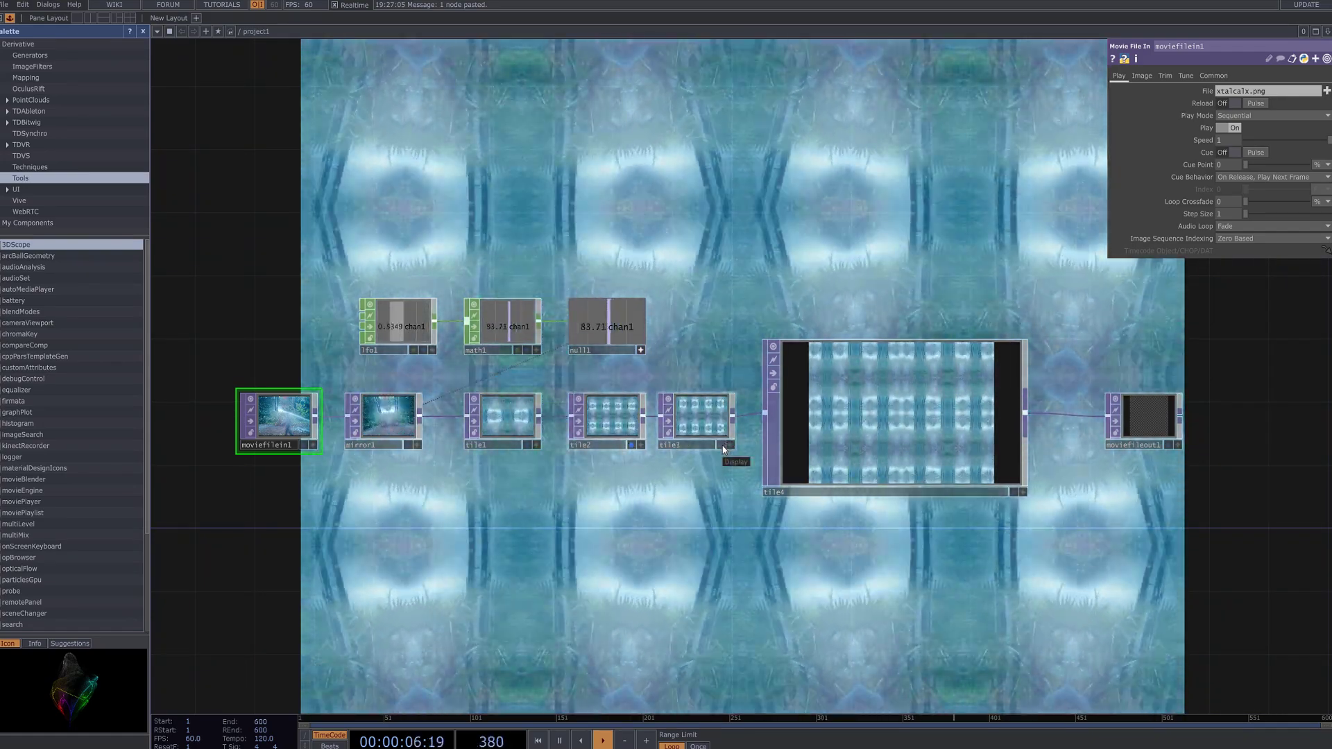
{"action": "left_click", "coordinate": [721, 445]}
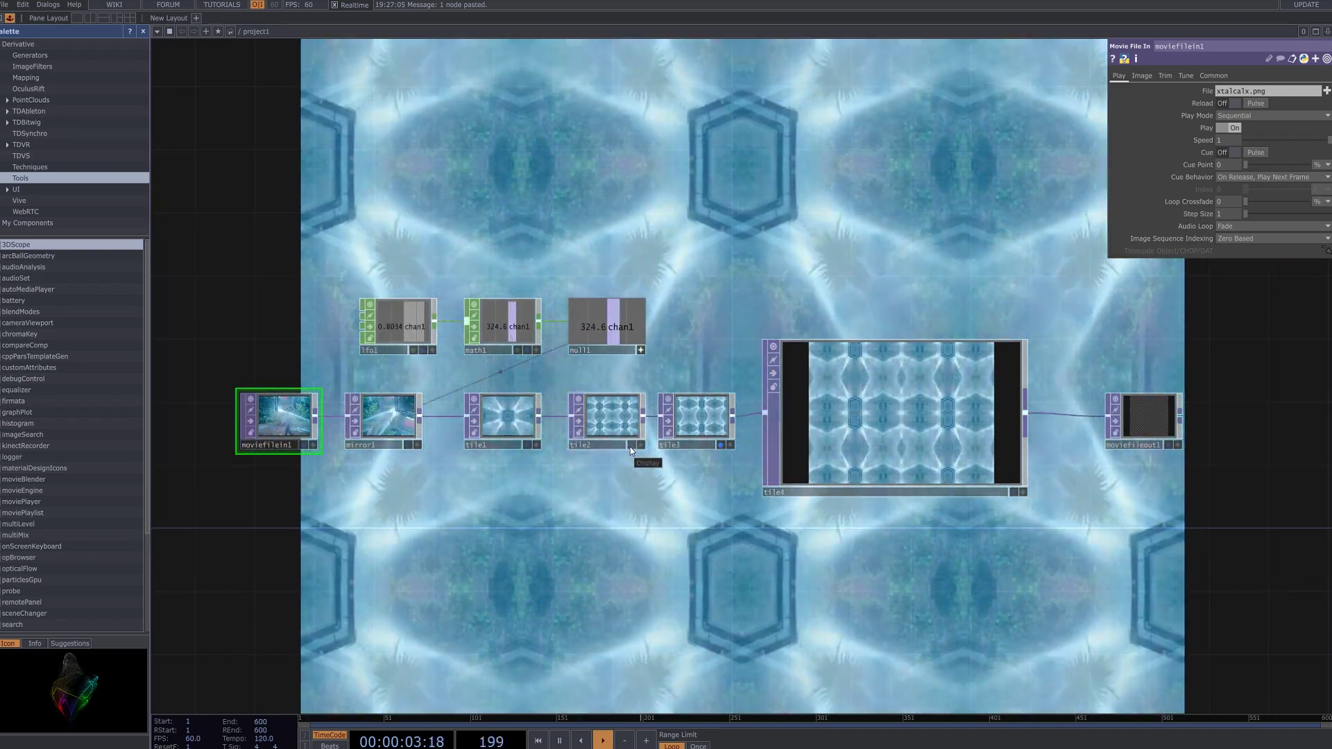
{"action": "left_click", "coordinate": [631, 445]}
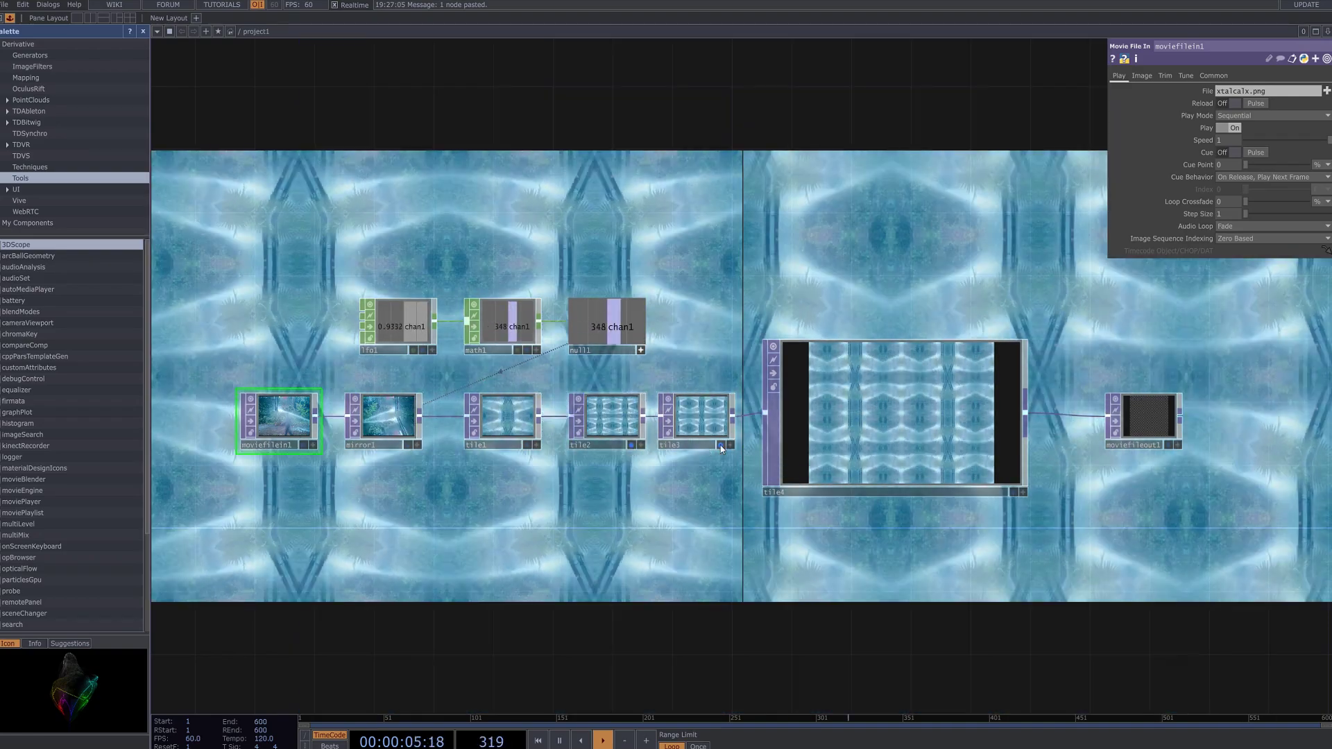
{"action": "left_click", "coordinate": [721, 445]}
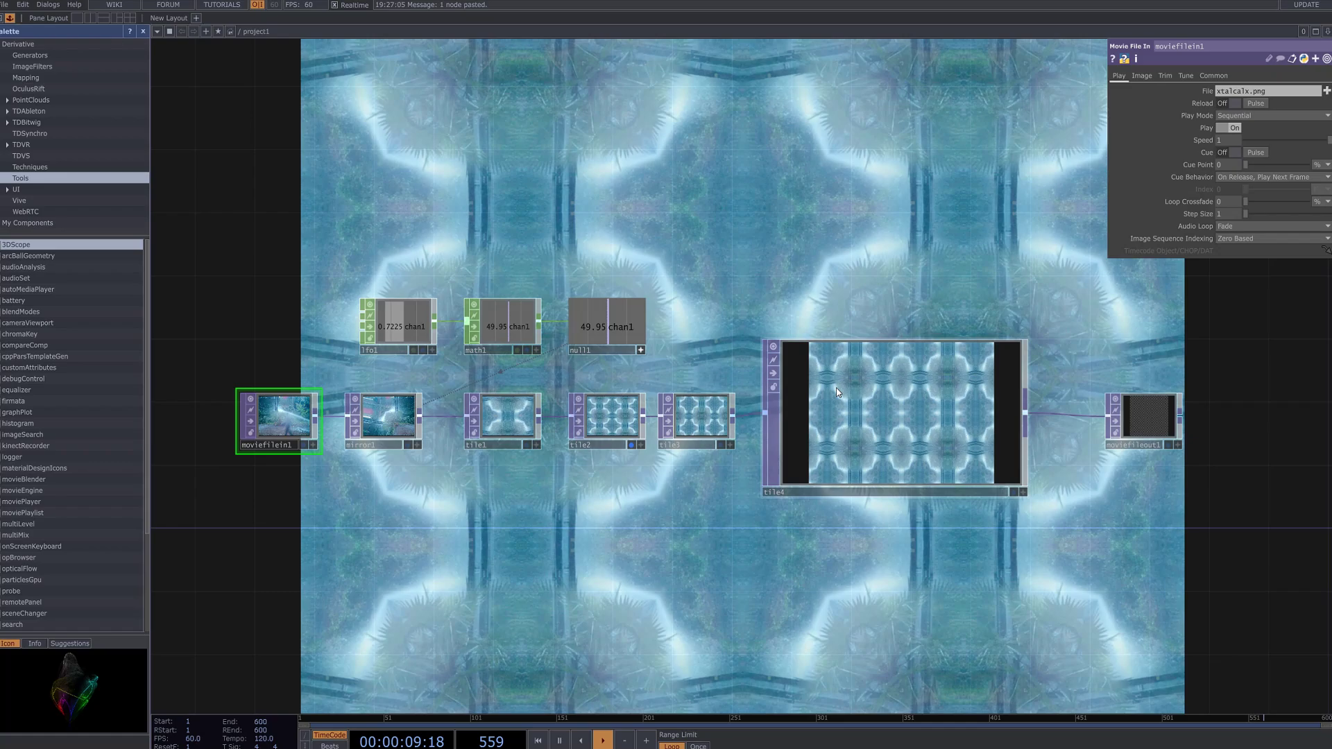
Add the bloom component from the ImageFilters palette below the tile chain and wire tile2's output into it.
{"action": "left_click", "coordinate": [597, 418]}
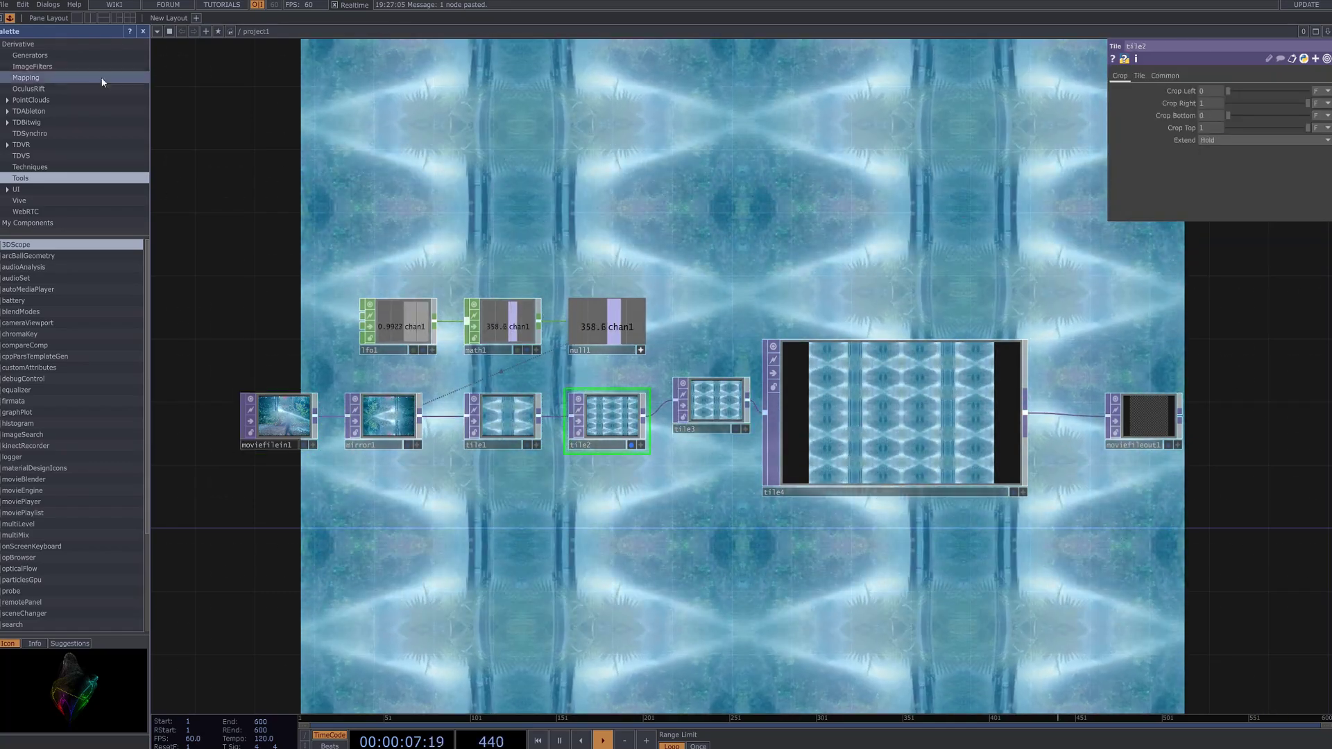
{"action": "left_click", "coordinate": [91, 66]}
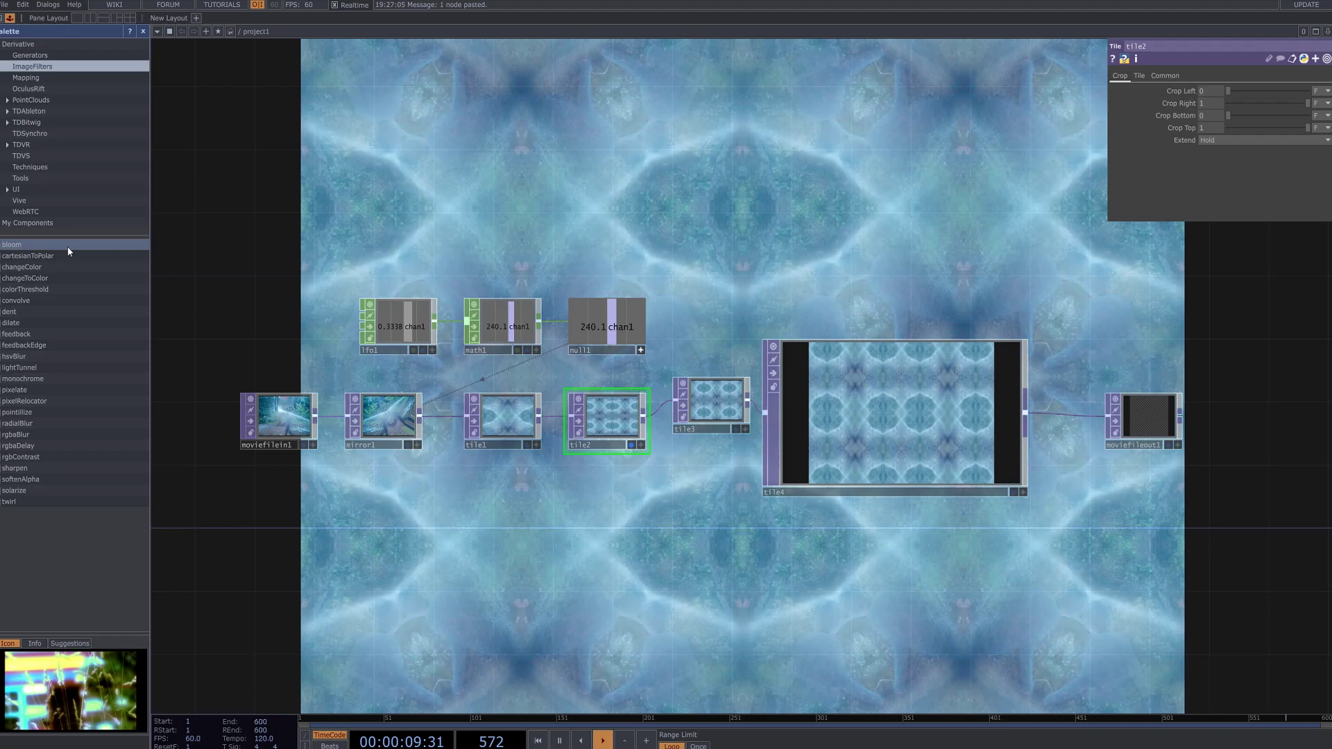
{"action": "left_click_drag", "start_coordinate": [665, 574], "coordinate": [704, 552]}
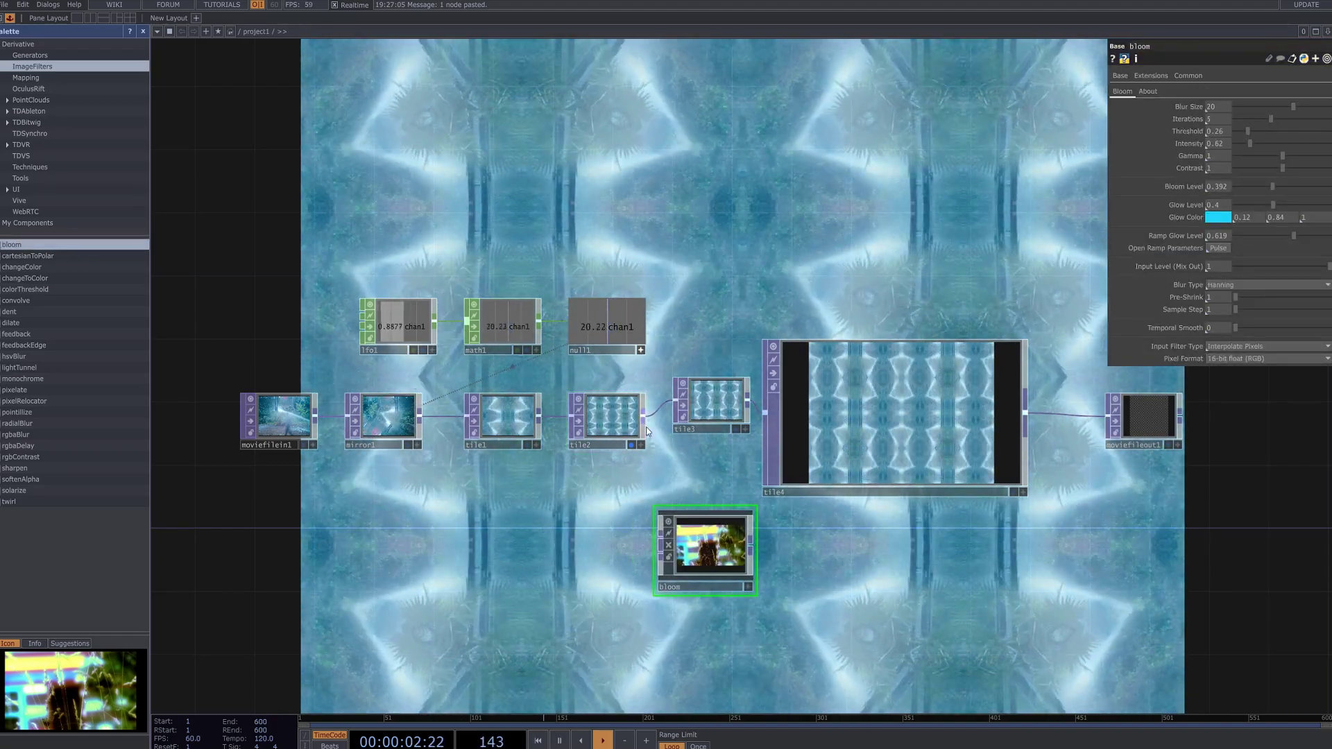
{"action": "left_click_drag", "start_coordinate": [643, 416], "coordinate": [635, 568]}
Add a Null TOP fed by the bloom component's output and arrange both nodes side by side.
{"action": "double_click", "coordinate": [723, 565]}
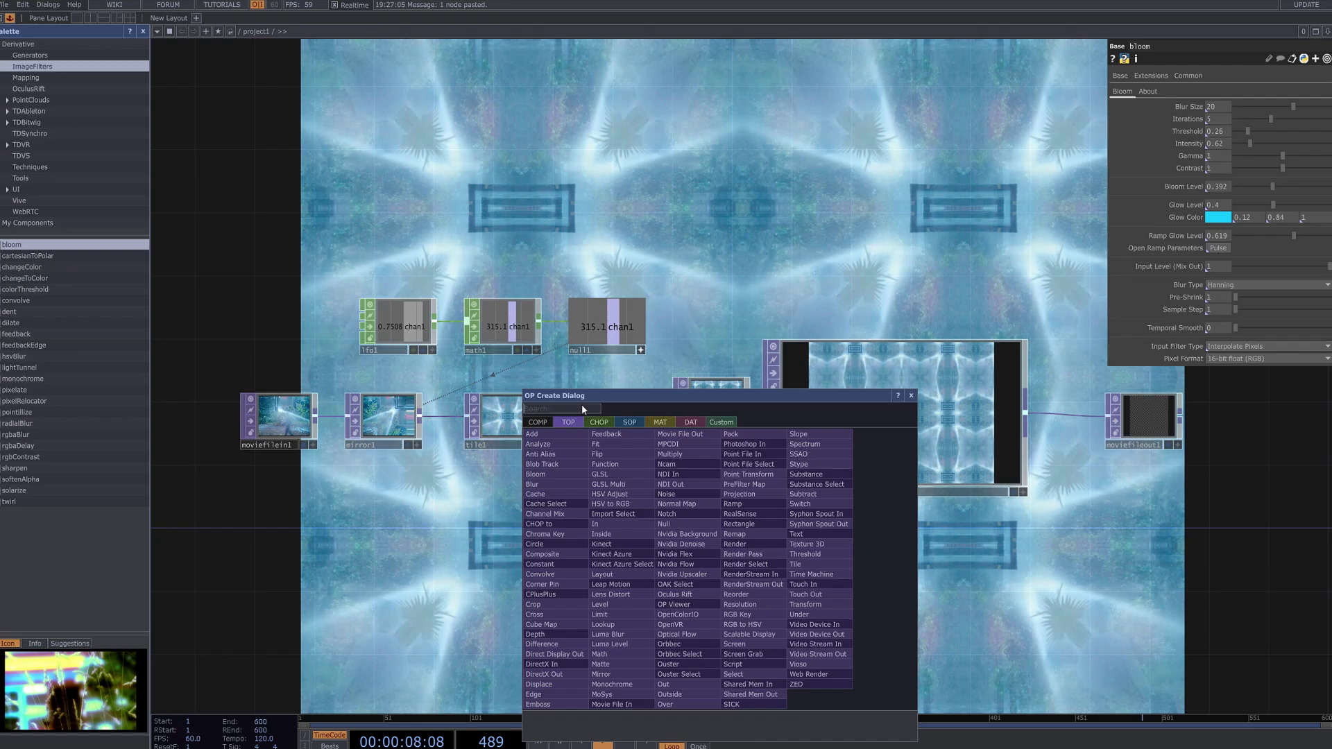
{"action": "type", "text": "n"}
{"action": "left_click", "coordinate": [663, 518]}
{"action": "left_click", "coordinate": [800, 562]}
{"action": "left_click_drag", "start_coordinate": [677, 560], "coordinate": [763, 559]}
{"action": "left_click_drag", "start_coordinate": [624, 564], "coordinate": [684, 564]}
{"action": "left_click_drag", "start_coordinate": [800, 568], "coordinate": [876, 584]}
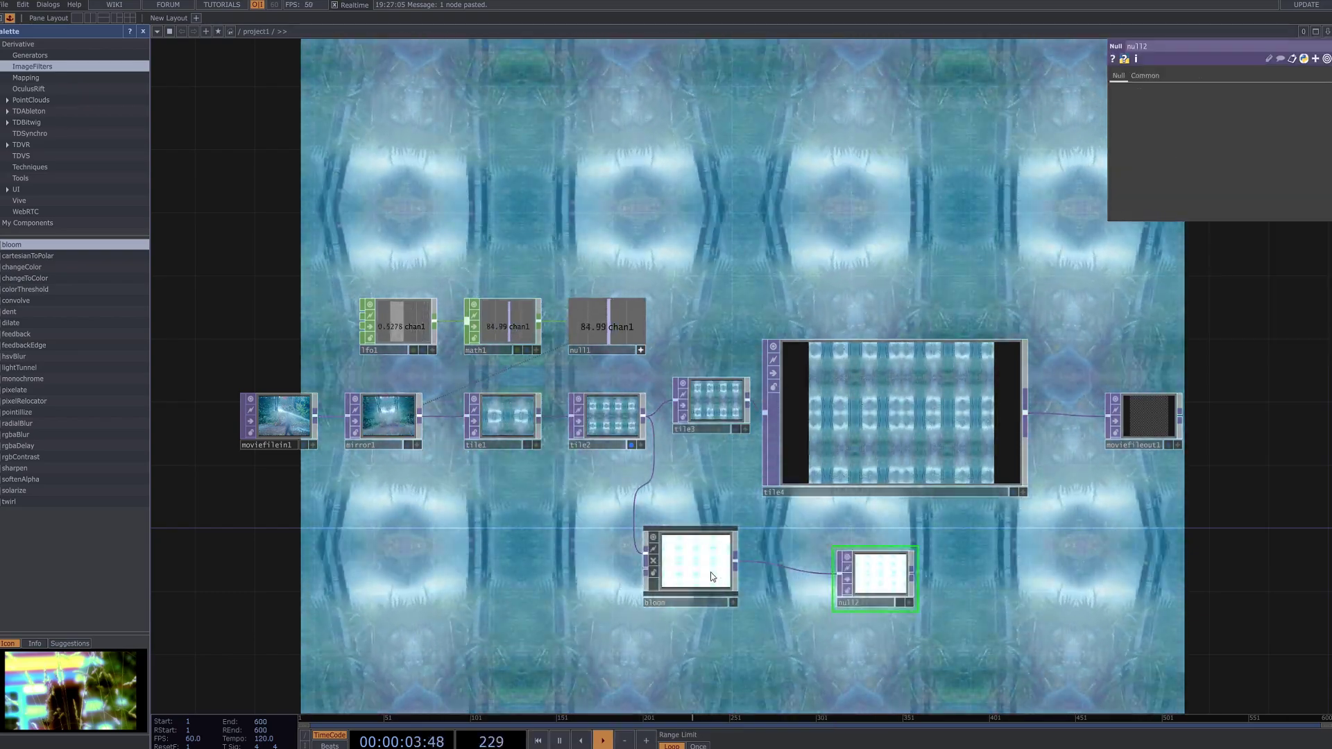
Show the Null TOP after the bloom component as the network background and keep the bloom parameters open.
{"action": "left_click", "coordinate": [708, 575]}
{"action": "left_click_drag", "start_coordinate": [853, 518], "coordinate": [728, 330]}
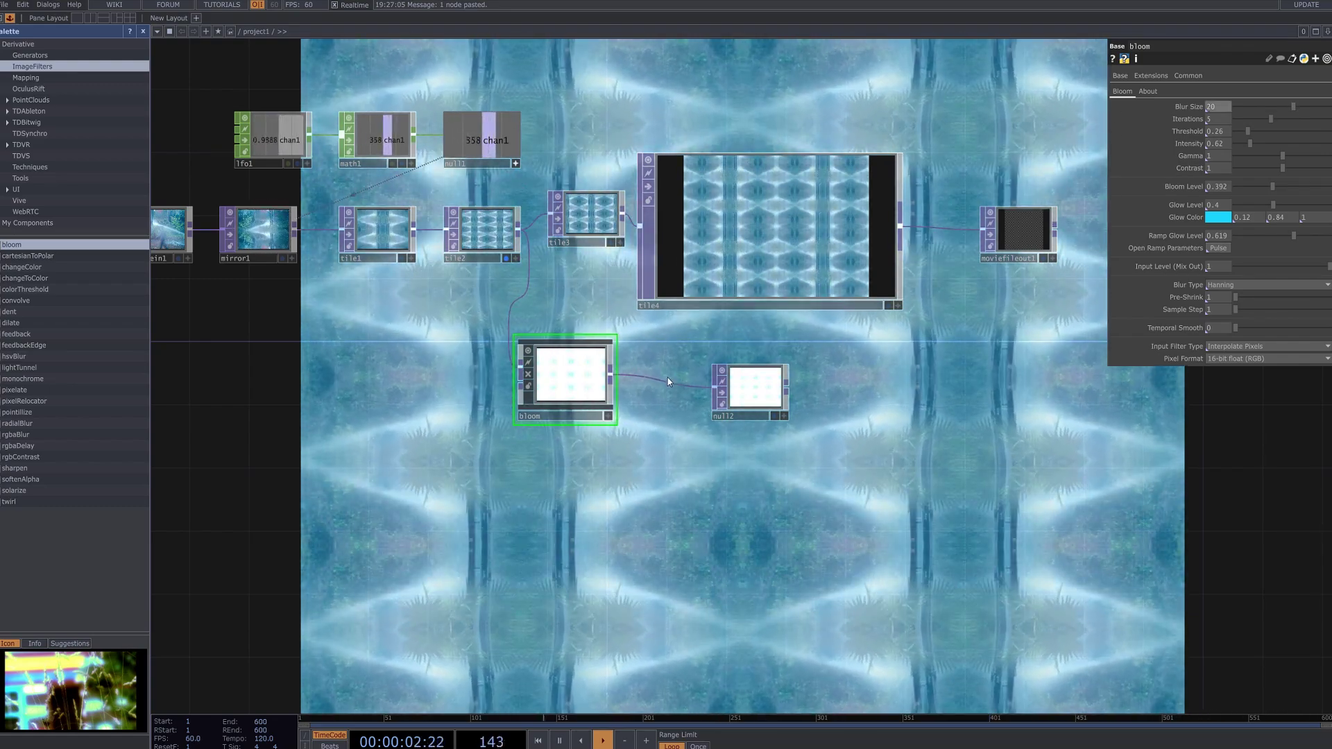
{"action": "left_click", "coordinate": [775, 416]}
{"action": "left_click_drag", "start_coordinate": [551, 501], "coordinate": [638, 518]}
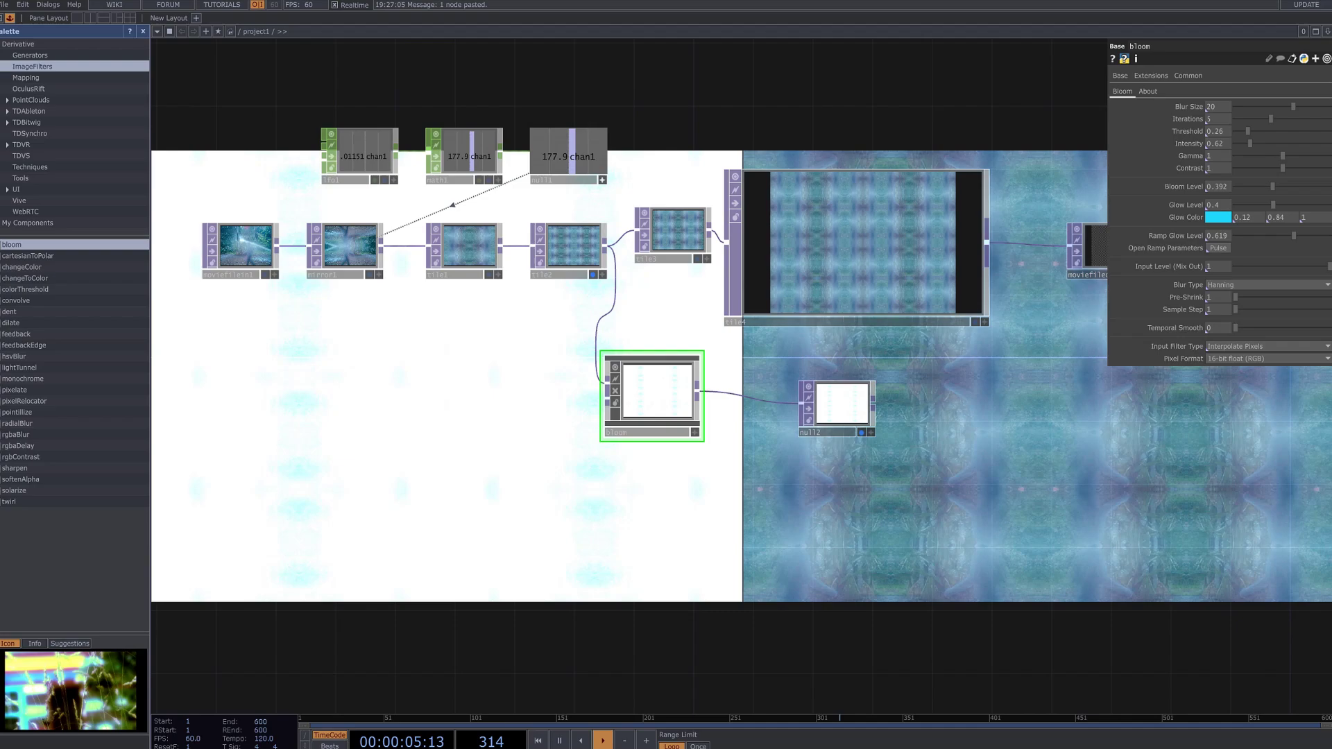
Set the bloom's Blur Size to 32, Iterations to 2, Threshold to 0, Intensity to 0.07, Gamma to 0.65, Contrast to 0.75 and Glow Level to 0.385.
{"action": "left_click_drag", "start_coordinate": [1283, 107], "coordinate": [1237, 127]}
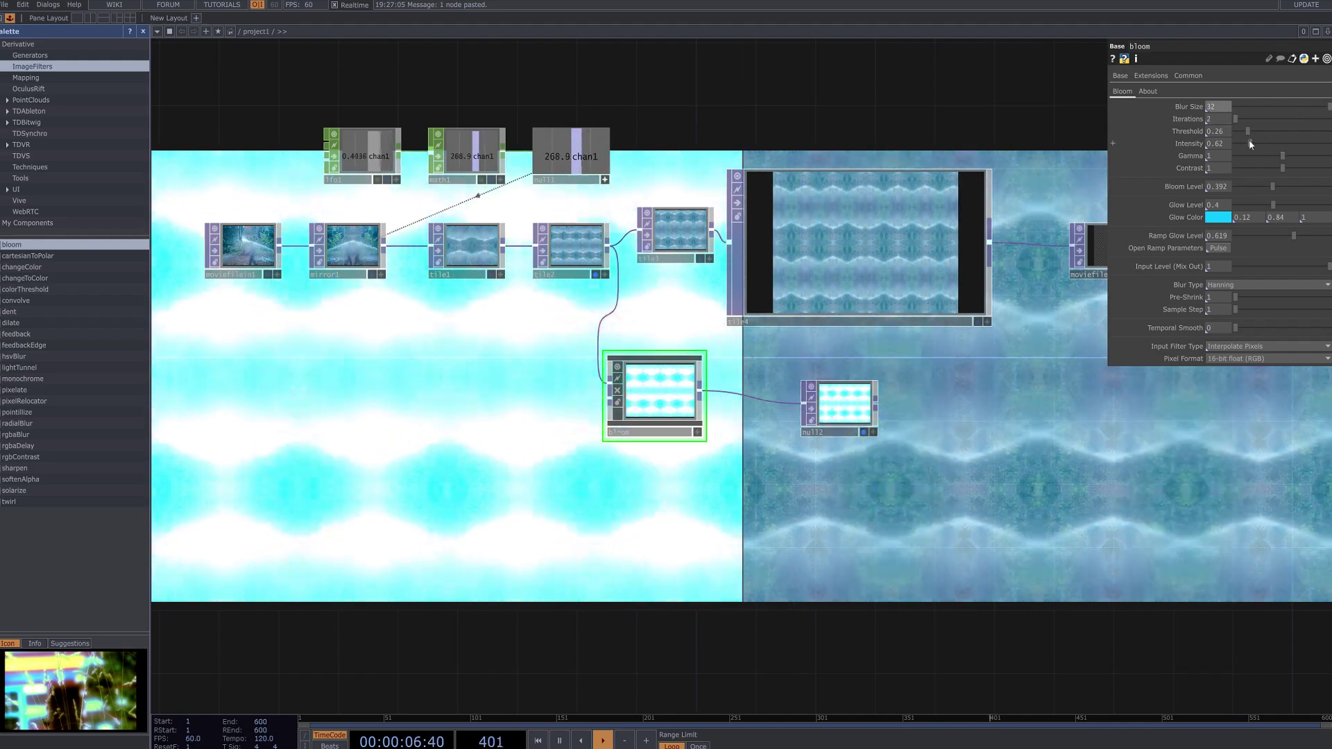
{"action": "mouse_move", "coordinate": [1248, 141]}
{"action": "left_mouse_down"}
{"action": "mouse_move", "coordinate": [1229, 147]}
{"action": "mouse_move", "coordinate": [1224, 132]}
{"action": "mouse_move", "coordinate": [1252, 131]}
{"action": "mouse_move", "coordinate": [1234, 142]}
{"action": "left_mouse_up"}
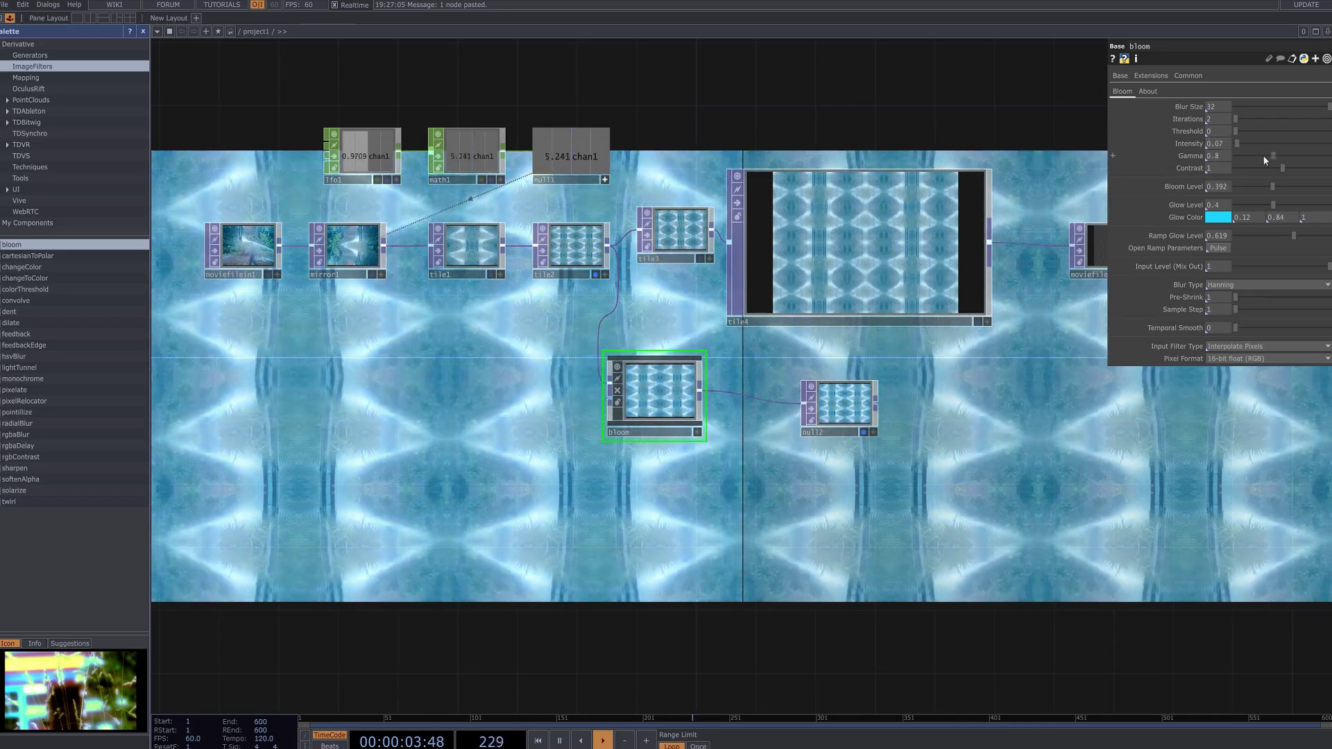
{"action": "left_click_drag", "start_coordinate": [1225, 163], "coordinate": [1316, 169]}
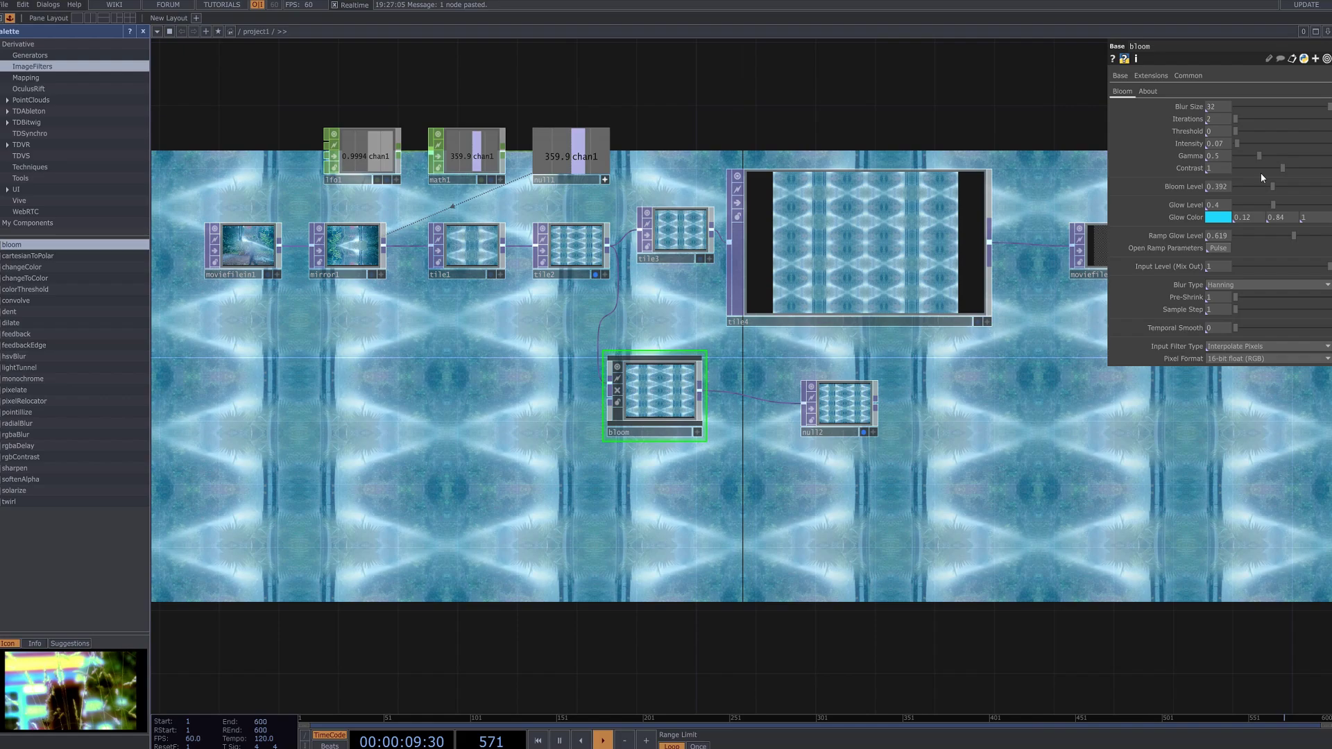
{"action": "left_click_drag", "start_coordinate": [1283, 179], "coordinate": [1261, 210]}
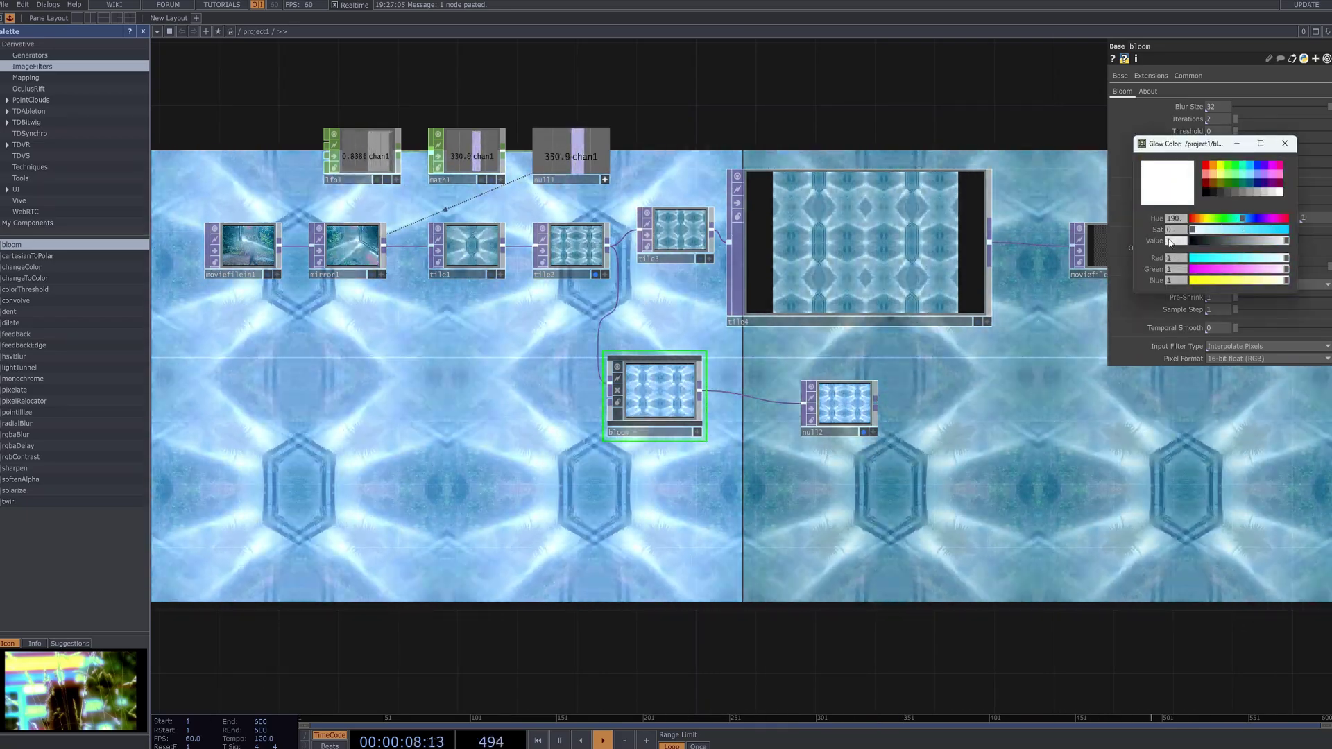
Darken the bloom's Glow Color to 0.017 grey; set Blur Size 27, Intensity 0, Gamma 0.47, Contrast 0.77, Bloom Level 0.503 and Glow Level 0.307.
{"action": "left_click_drag", "start_coordinate": [1224, 244], "coordinate": [1193, 243]}
{"action": "left_click", "coordinate": [1284, 143]}
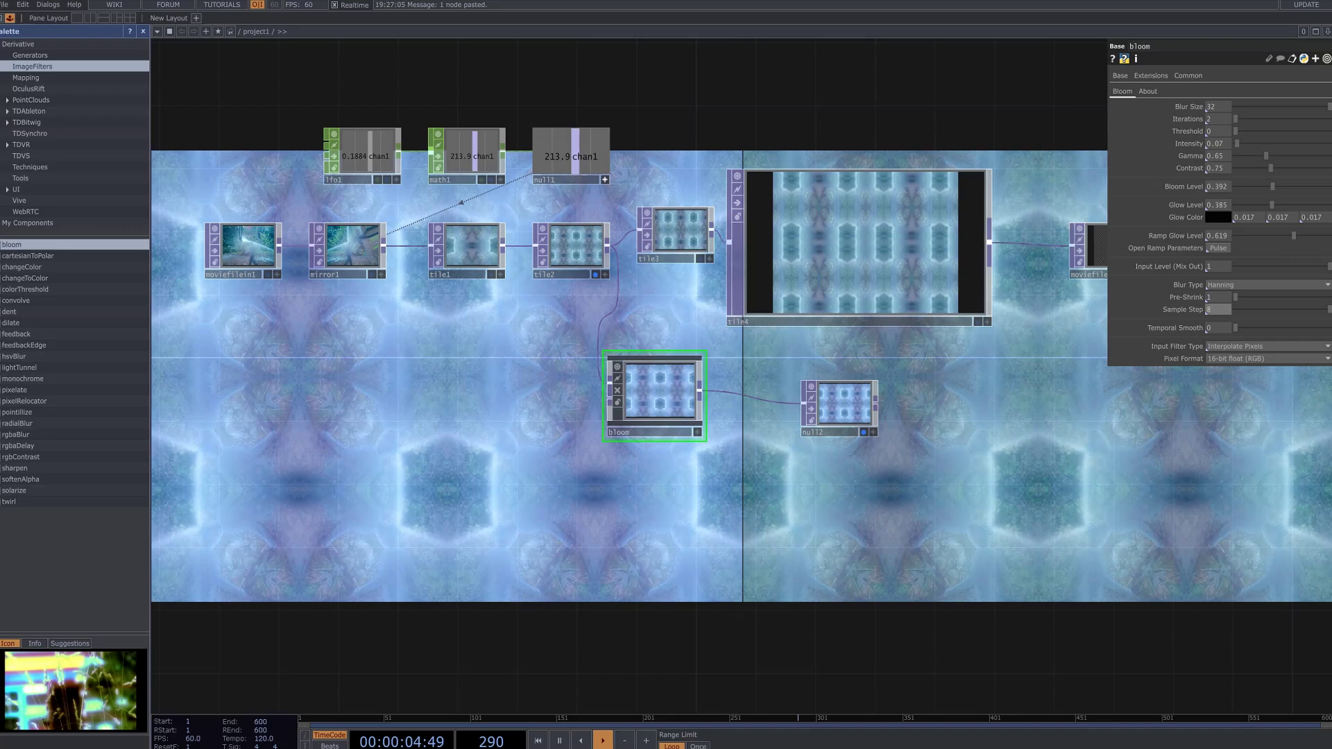
{"action": "left_click_drag", "start_coordinate": [1263, 203], "coordinate": [1330, 204]}
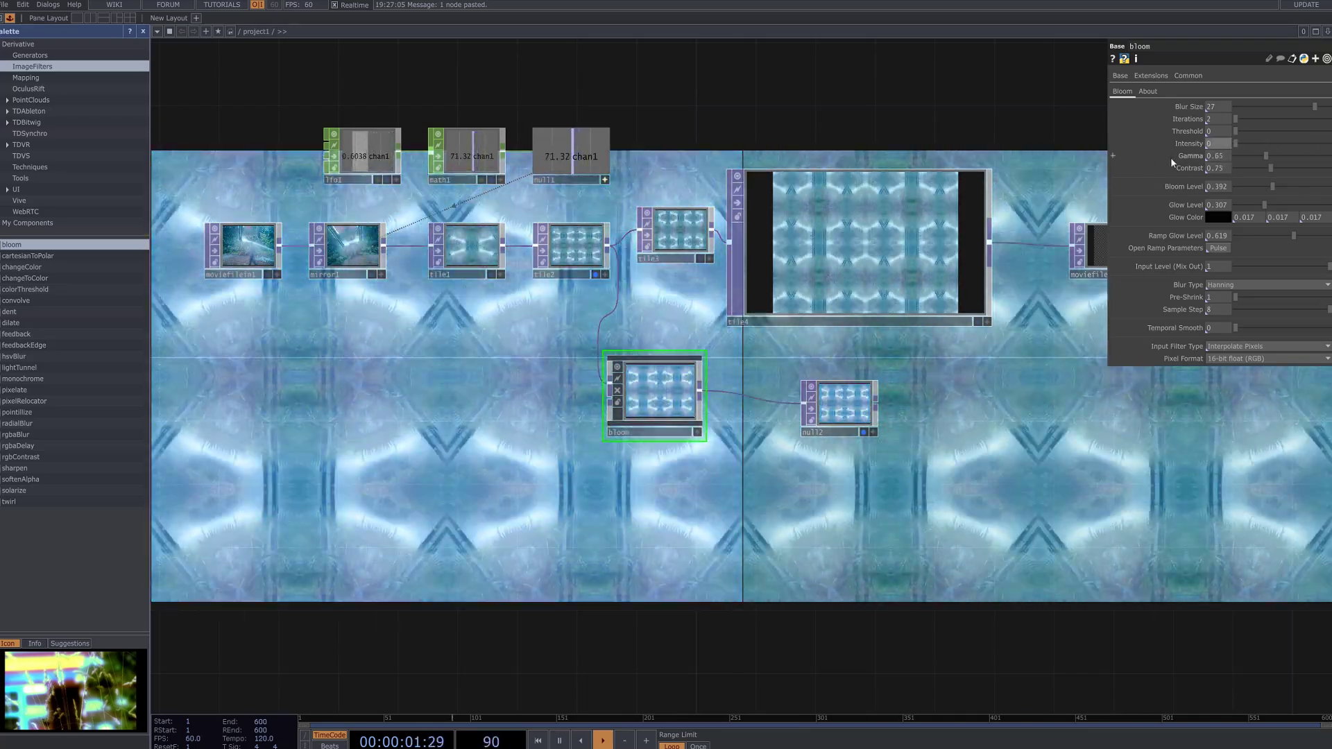
{"action": "left_click_drag", "start_coordinate": [1265, 156], "coordinate": [1258, 160]}
{"action": "left_click_drag", "start_coordinate": [1271, 168], "coordinate": [1254, 191]}
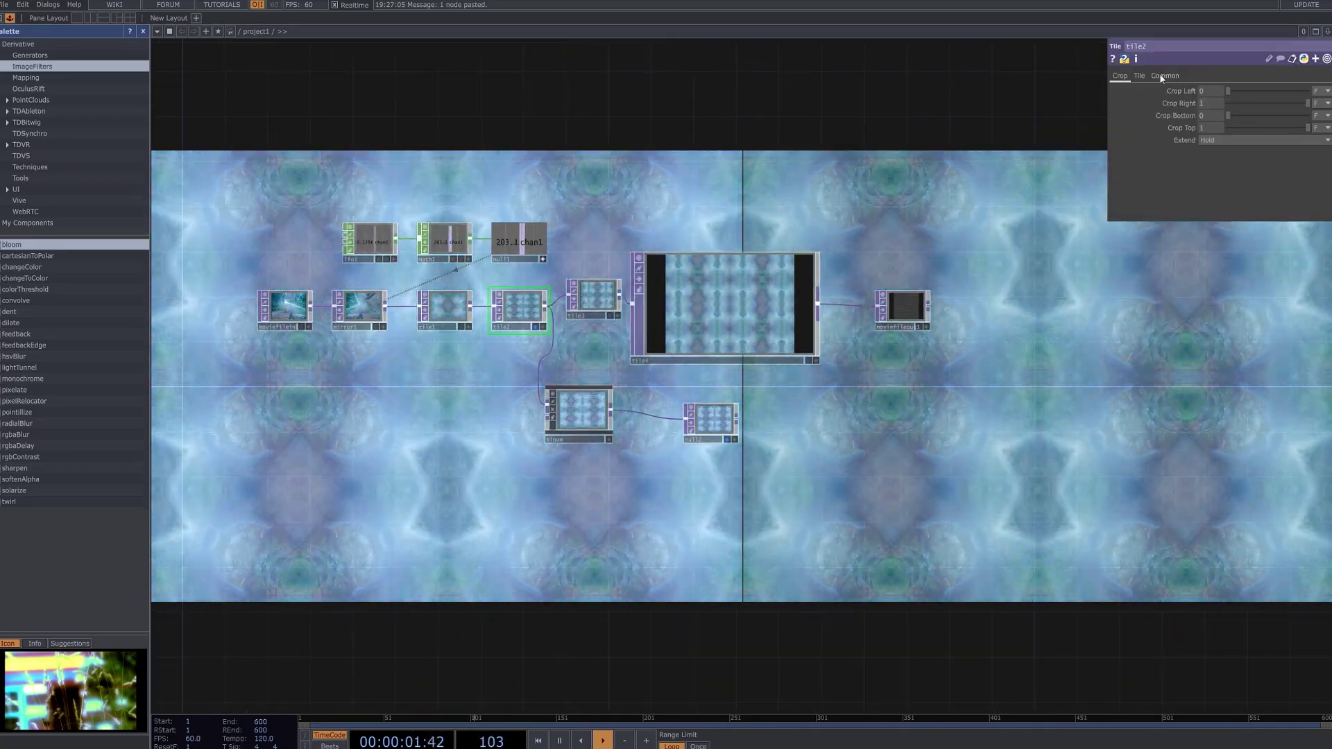
Set tile2's Overlap U to 0.076 and Overlap V to 0.073.
{"action": "left_click", "coordinate": [1139, 75]}
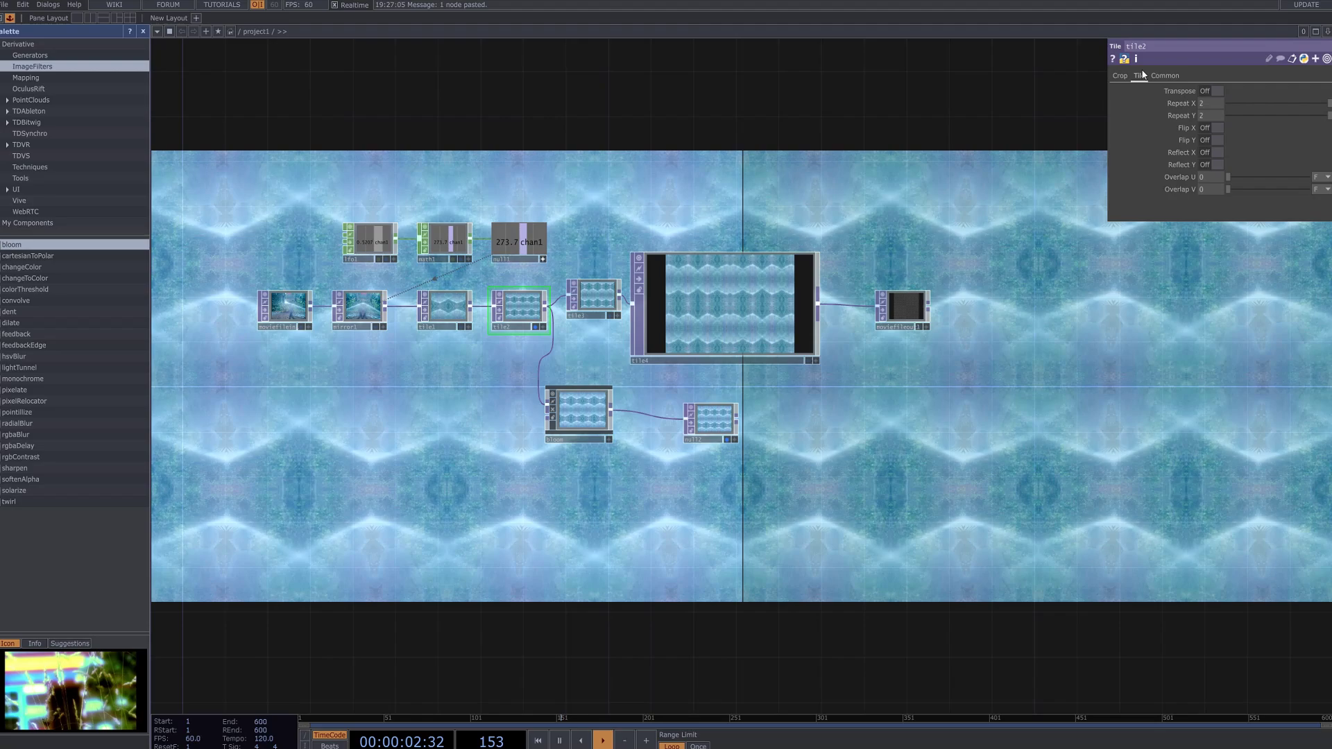
{"action": "left_click_drag", "start_coordinate": [1228, 177], "coordinate": [1201, 250]}
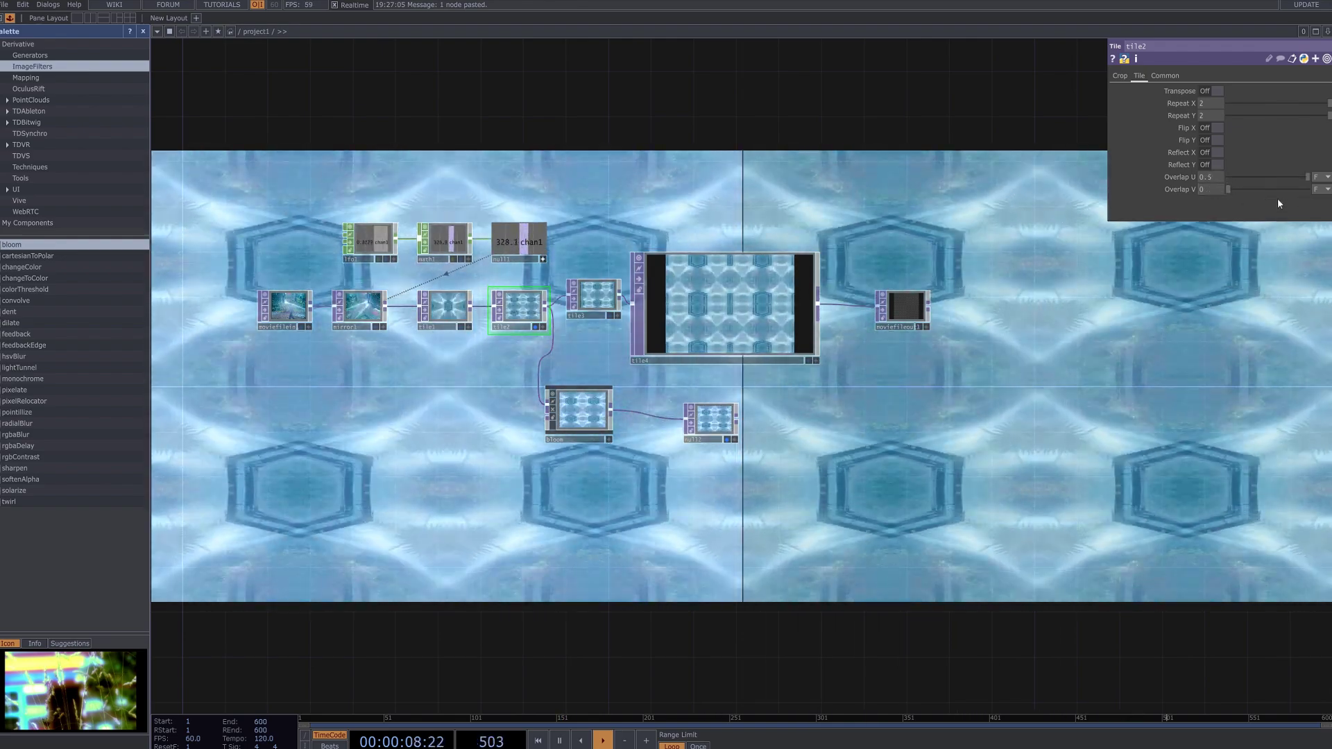
{"action": "left_click_drag", "start_coordinate": [1305, 178], "coordinate": [1239, 195]}
Add an LFO CHOP below the tile chain, at the lower left of the bloom, and set its frequency to 0.001.
{"action": "left_click_drag", "start_coordinate": [678, 428], "coordinate": [760, 406]}
{"action": "middle_click_drag", "start_coordinate": [759, 405], "coordinate": [823, 372]}
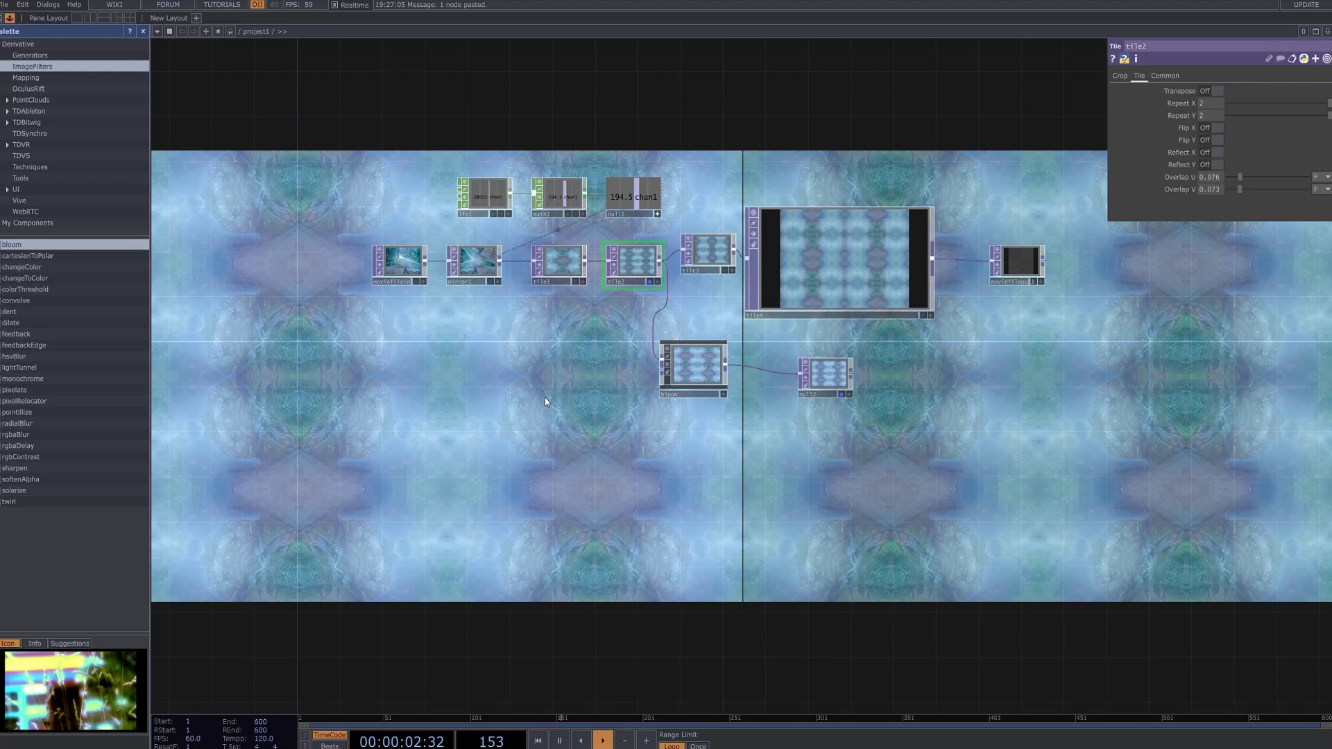
{"action": "key", "text": "Tab"}
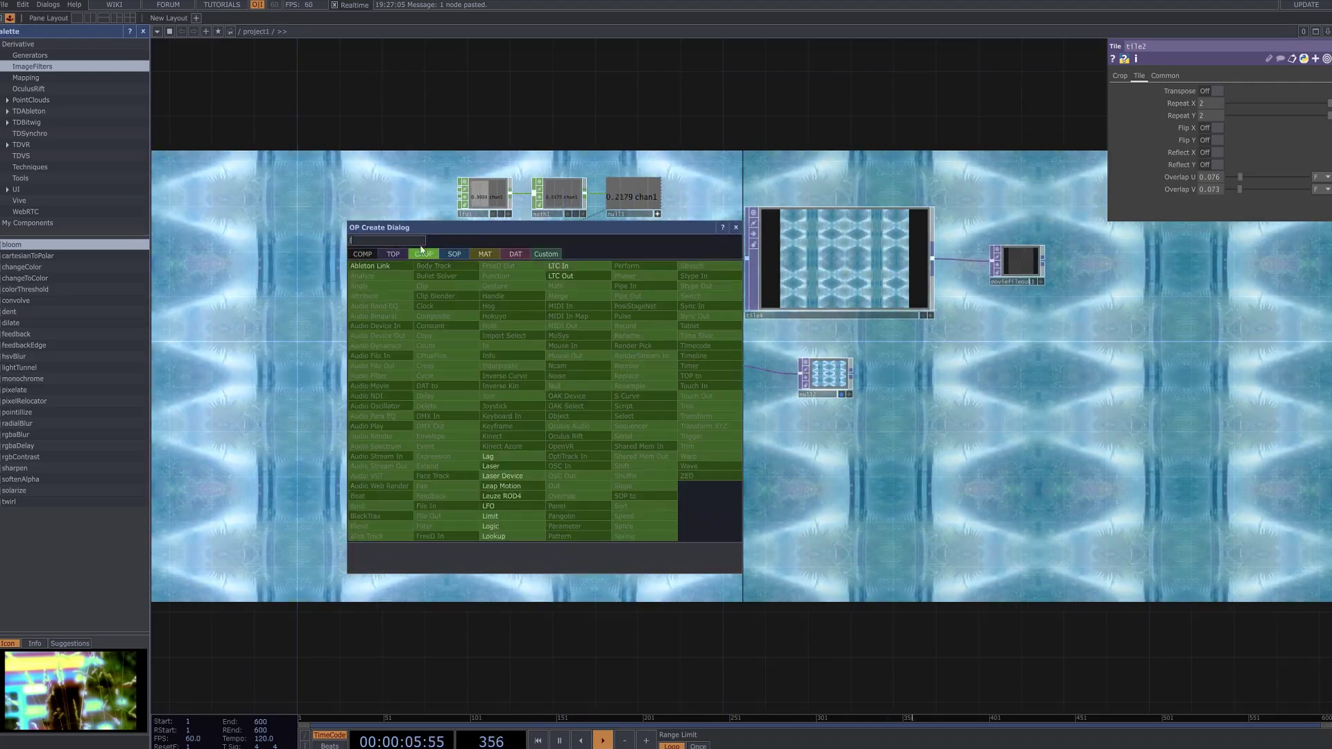
{"action": "left_click", "coordinate": [488, 505]}
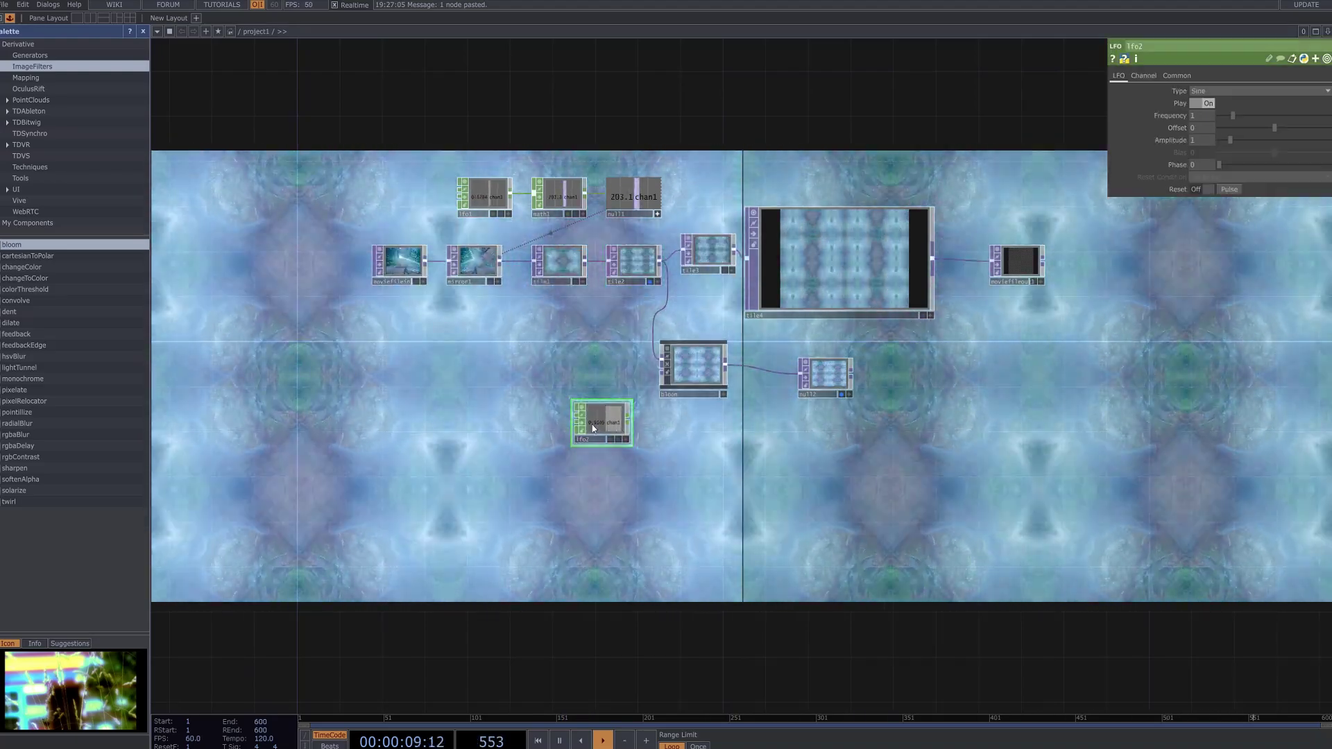
{"action": "left_click", "coordinate": [502, 455]}
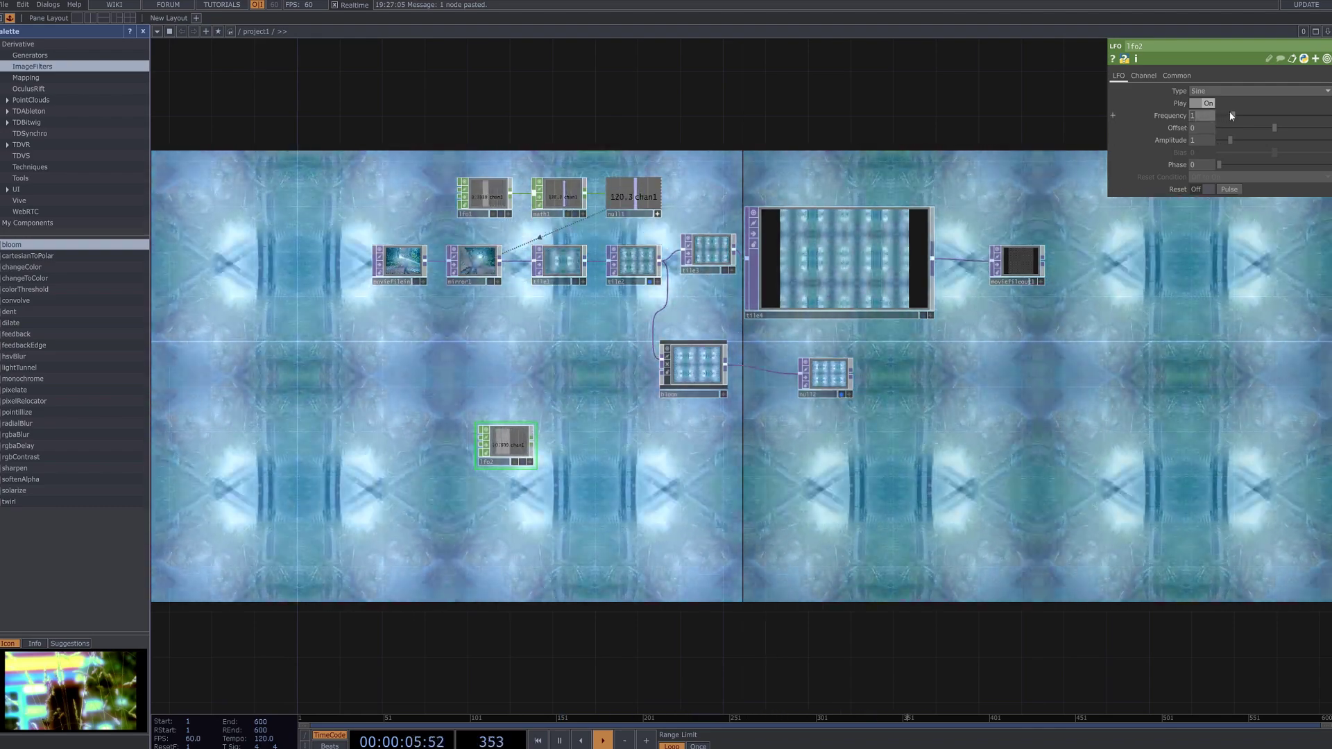
{"action": "type", "text": "0.00"}
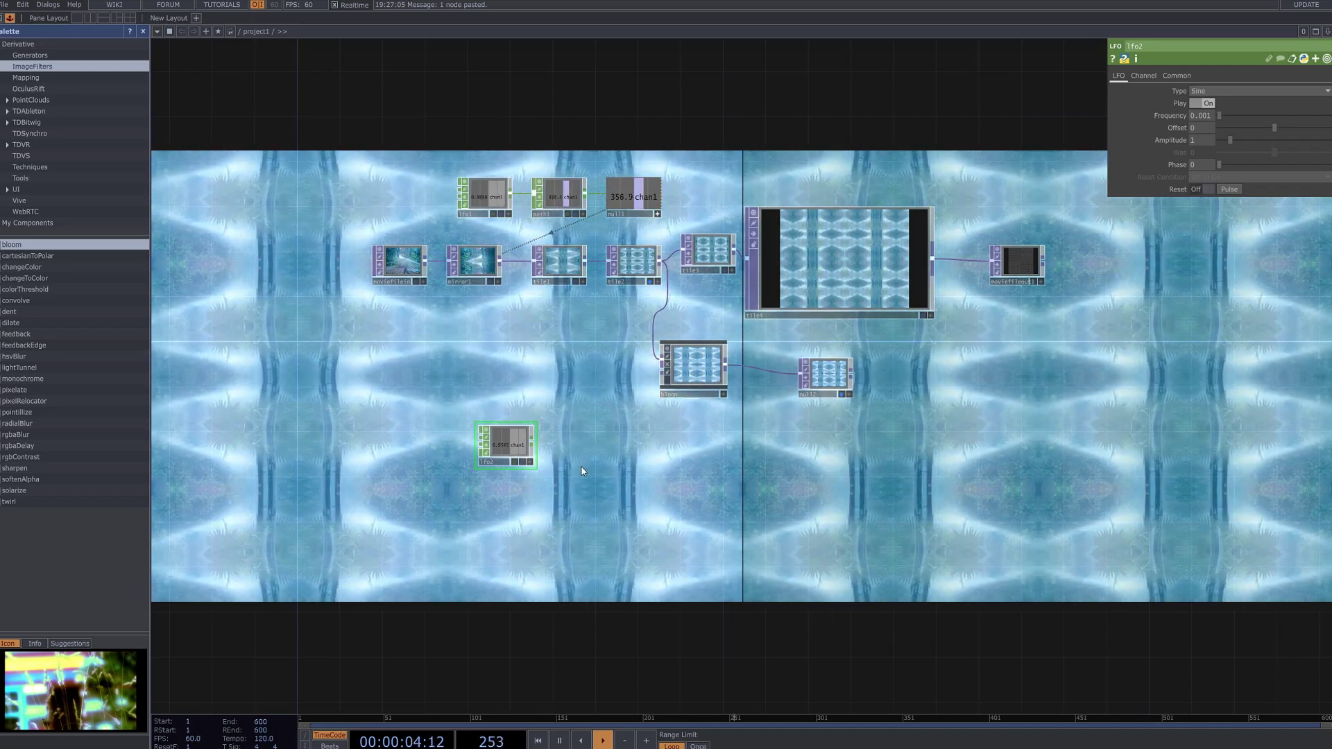
Chain a Math CHOP and a Null CHOP after the new LFO.
{"action": "key", "text": "Tab"}
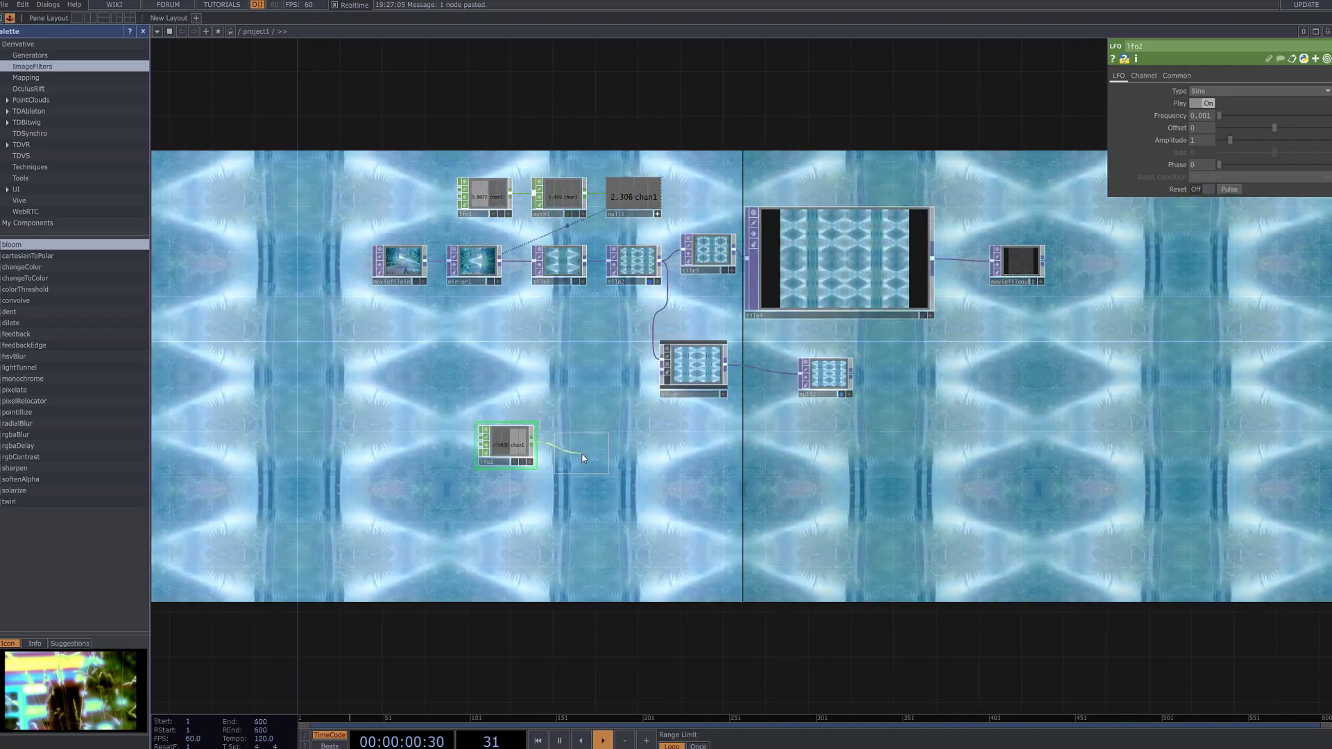
{"action": "left_click", "coordinate": [581, 455]}
{"action": "right_click", "coordinate": [606, 453]}
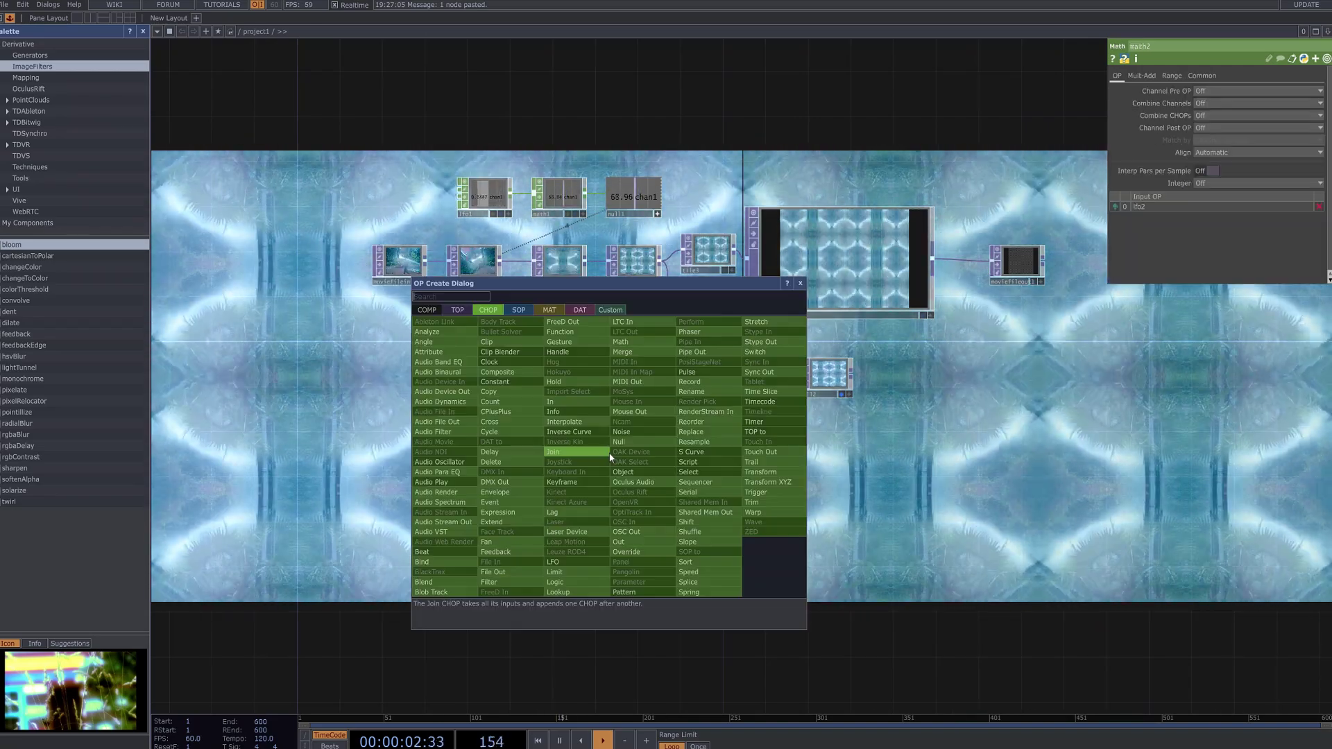
{"action": "type", "text": "null"}
{"action": "left_click", "coordinate": [636, 441]}
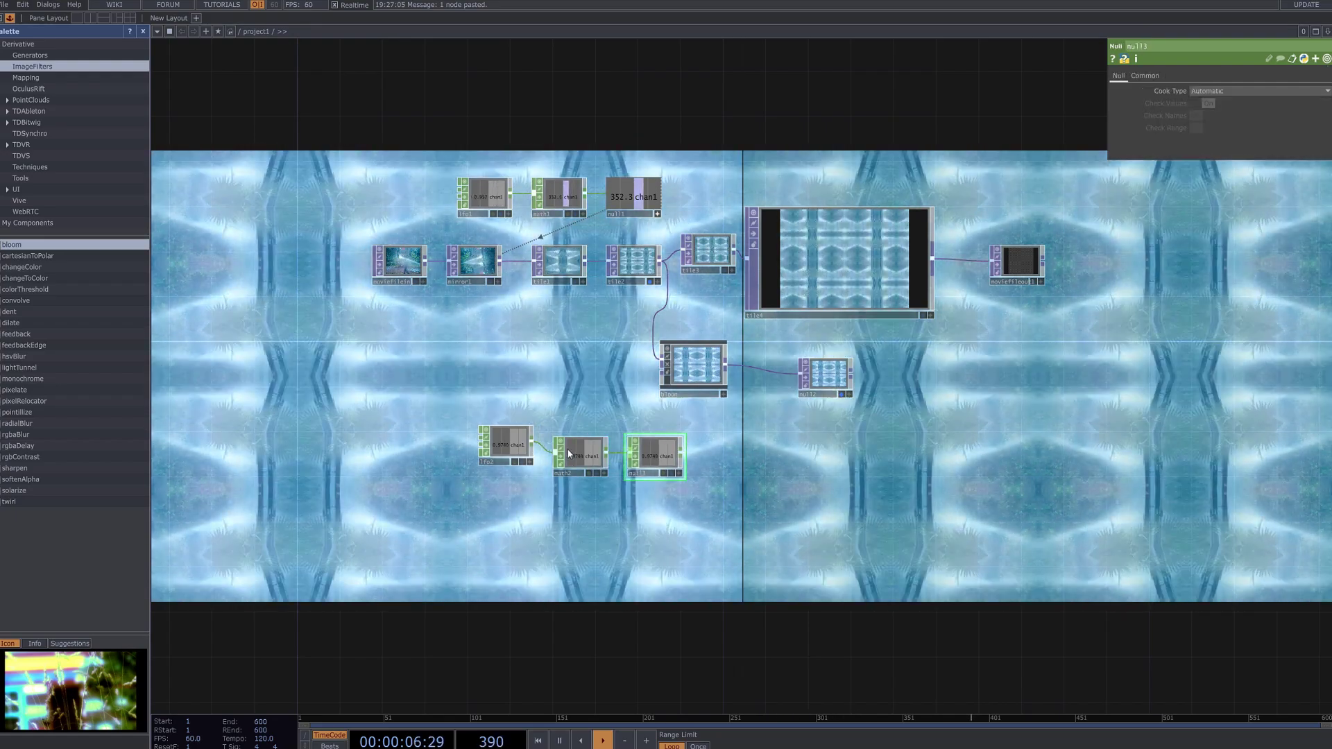
Make null3's viewer active and export its chan1 channel to tile2's Overlap U.
{"action": "left_click", "coordinate": [681, 375]}
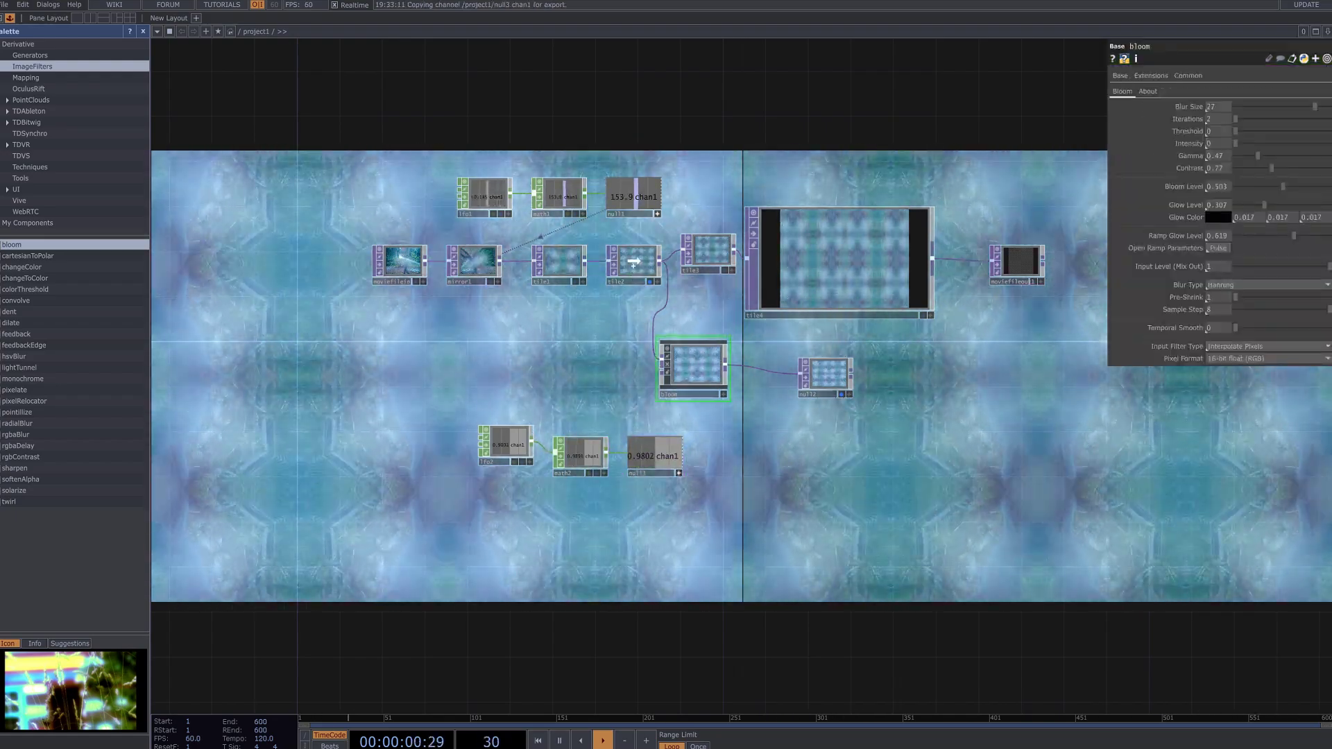
{"action": "left_click", "coordinate": [633, 262]}
{"action": "left_click_drag", "start_coordinate": [1224, 177], "coordinate": [1220, 180]}
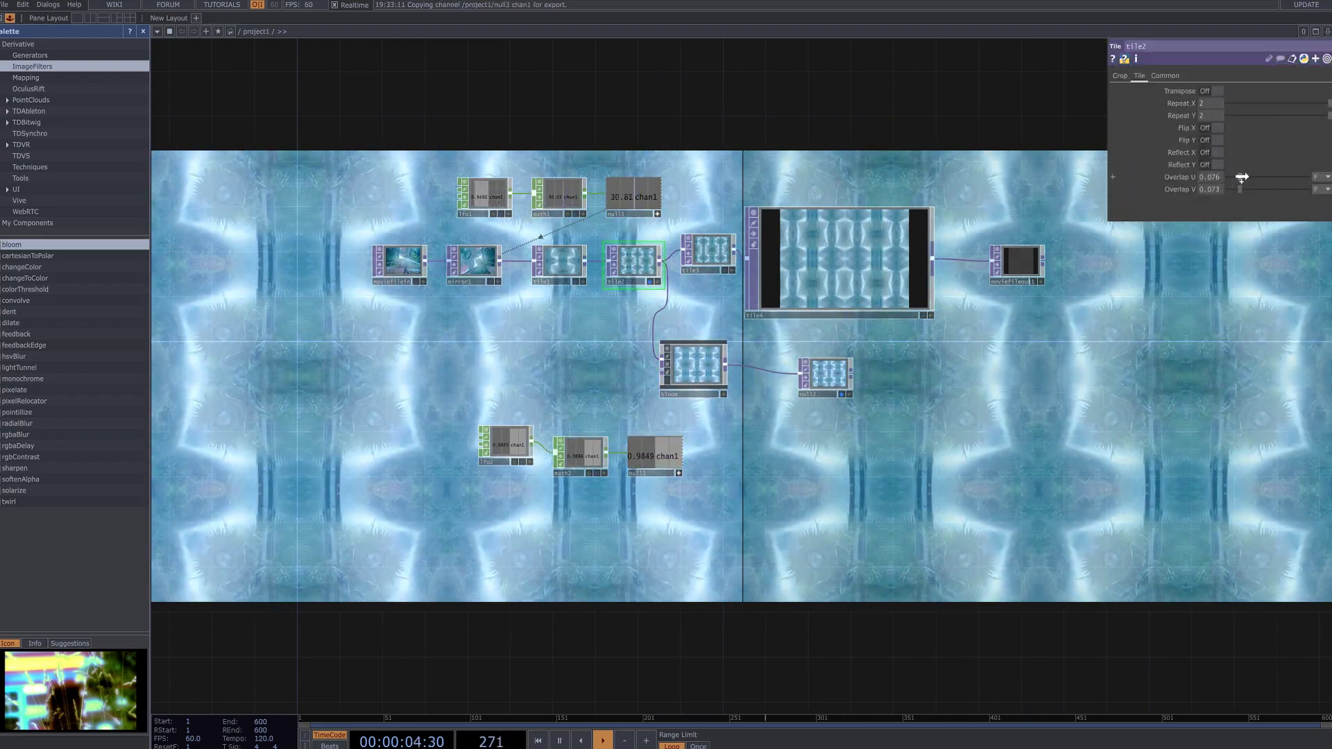
{"action": "left_click", "coordinate": [1214, 174]}
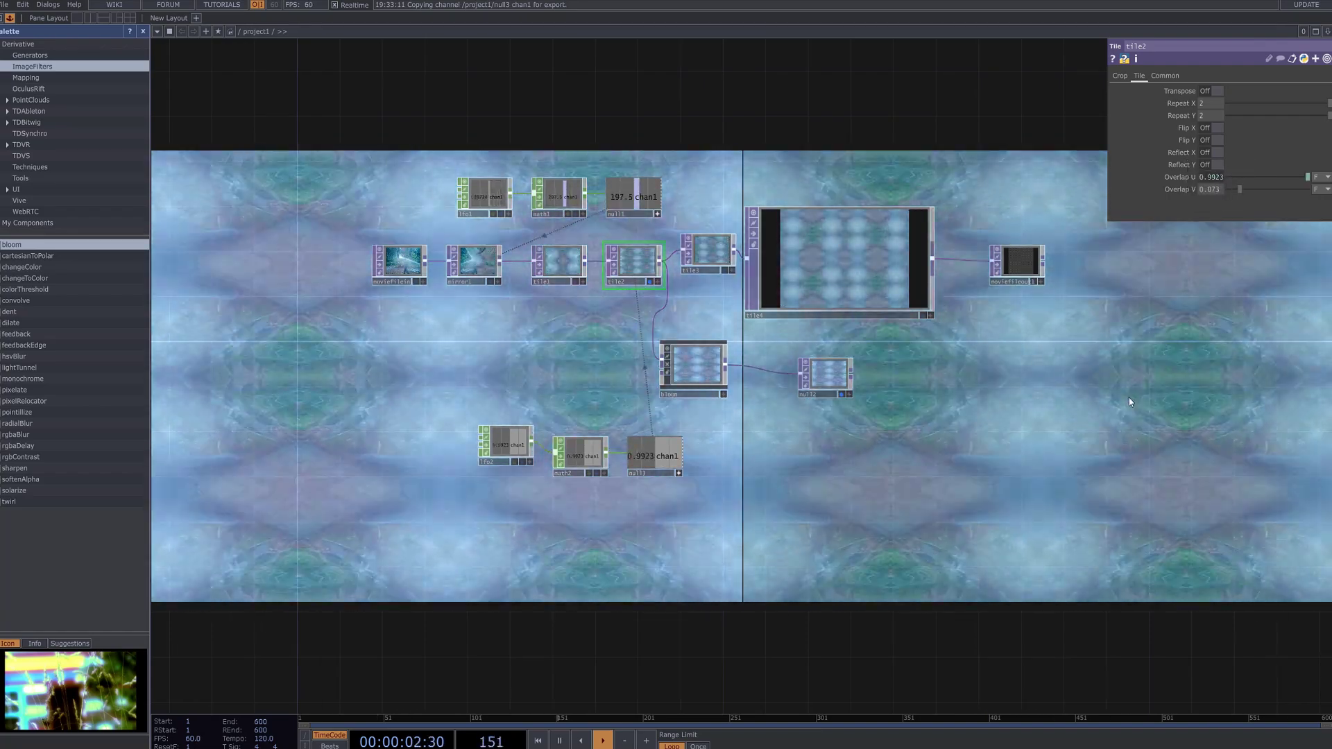
Try to export null3's chan1 channel to tile2's Overlap V as well.
{"action": "left_click", "coordinate": [679, 473]}
{"action": "left_click", "coordinate": [678, 473]}
{"action": "left_click_drag", "start_coordinate": [654, 456], "coordinate": [1206, 194]}
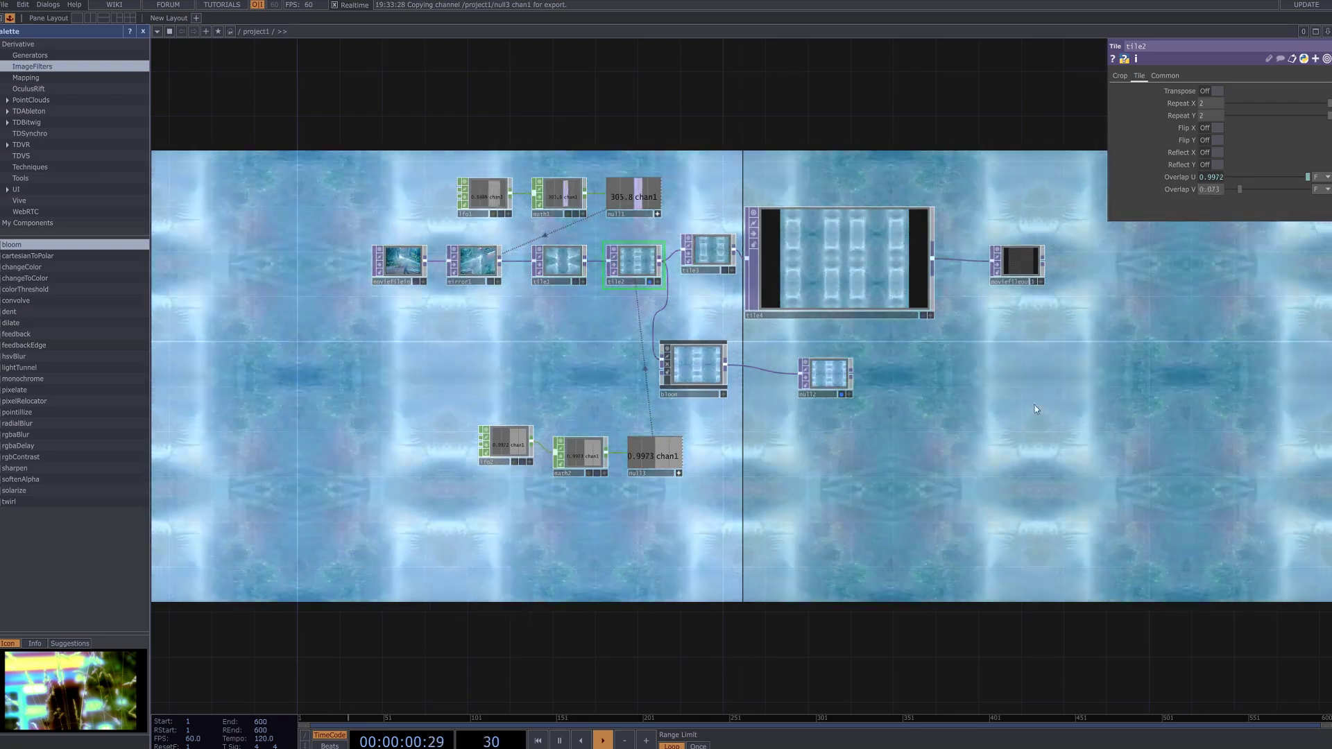
Duplicate the 0.001-frequency LFO, place the copy directly below it, and set the copy's frequency to 0.01.
{"action": "left_click", "coordinate": [505, 443]}
{"action": "key", "text": "ctrl+c"}
{"action": "key", "text": "ctrl+v"}
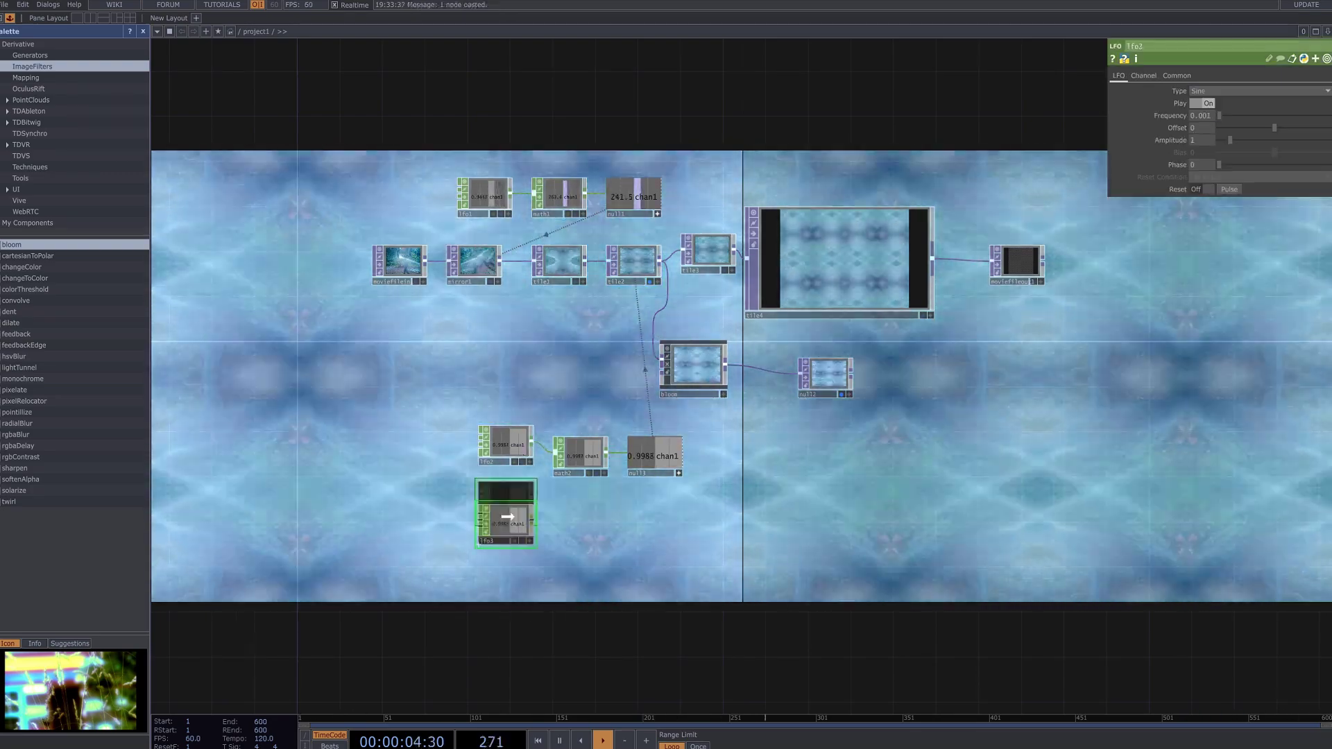
{"action": "left_click", "coordinate": [532, 526]}
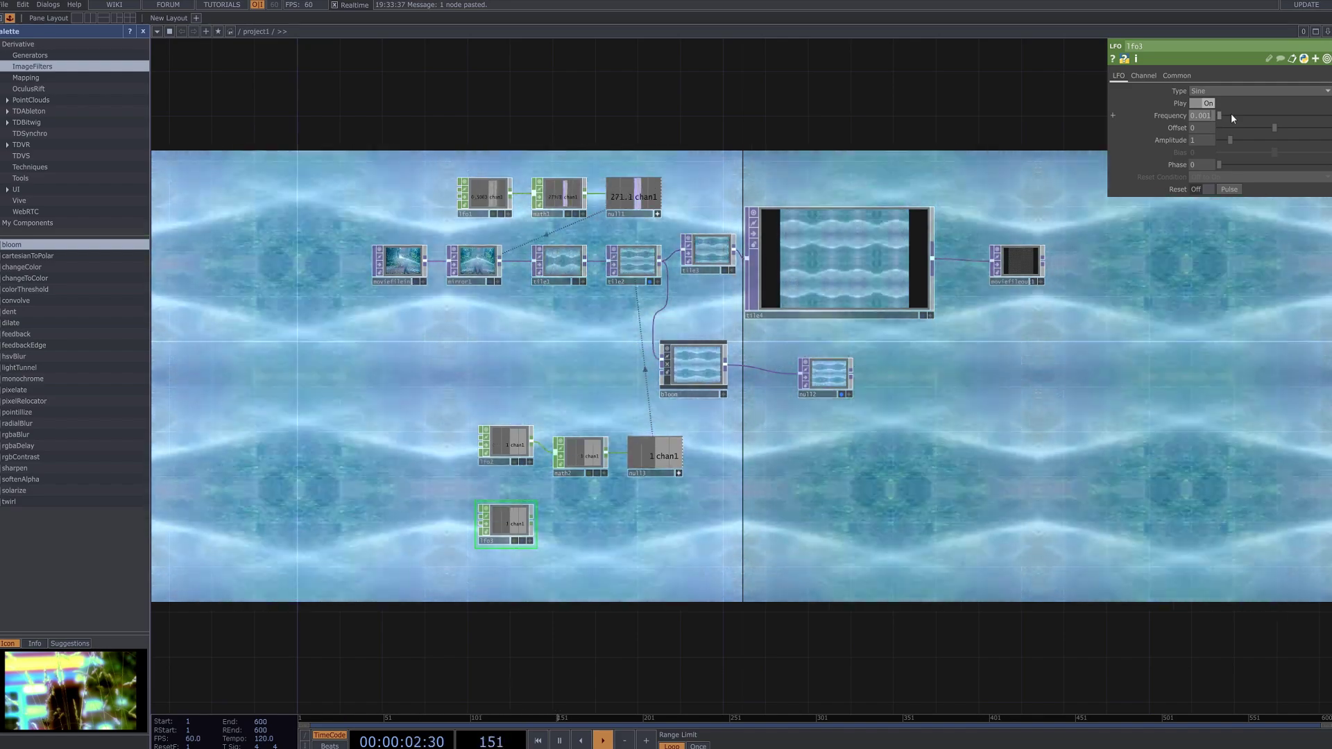
{"action": "key", "text": "BackSpace"}
{"action": "key", "text": "BackSpace"}
{"action": "type", "text": "1"}
{"action": "key", "text": "Return"}
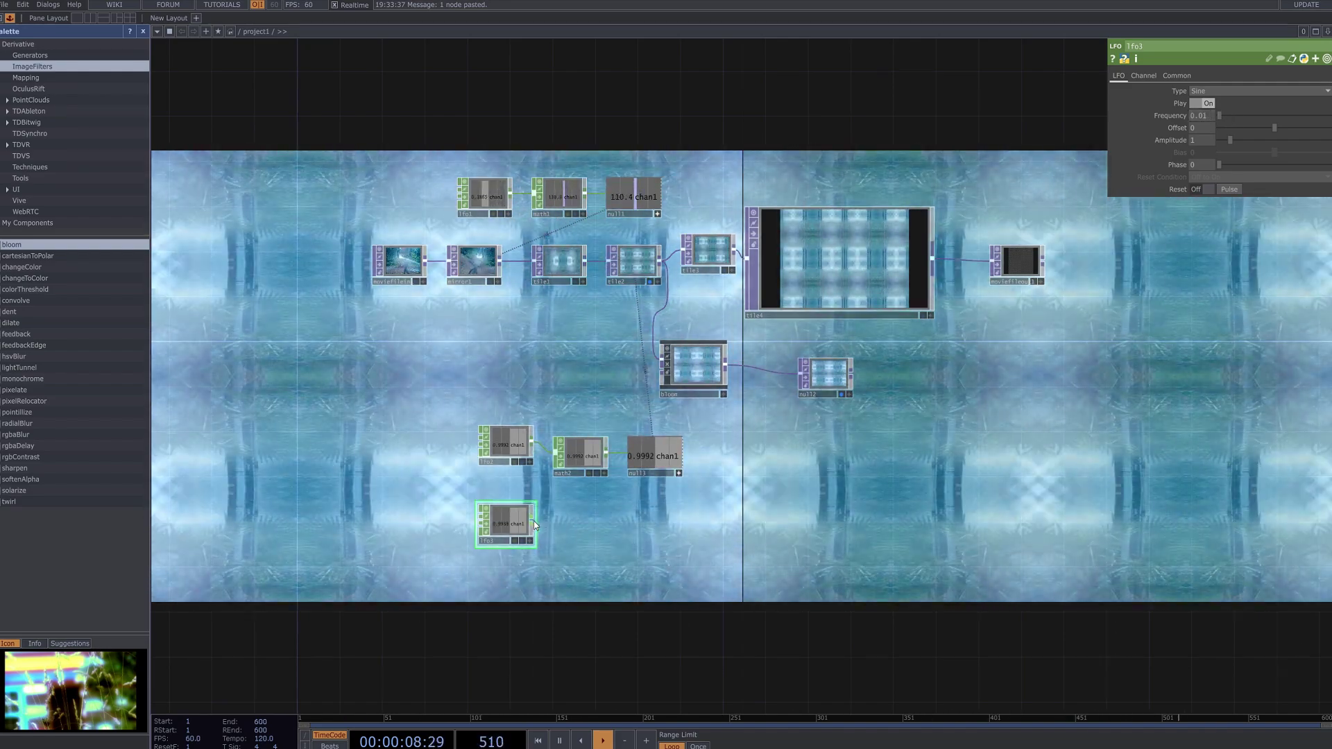
Chain a Math CHOP and a Null CHOP after the duplicated LFO.
{"action": "right_click", "coordinate": [535, 525]}
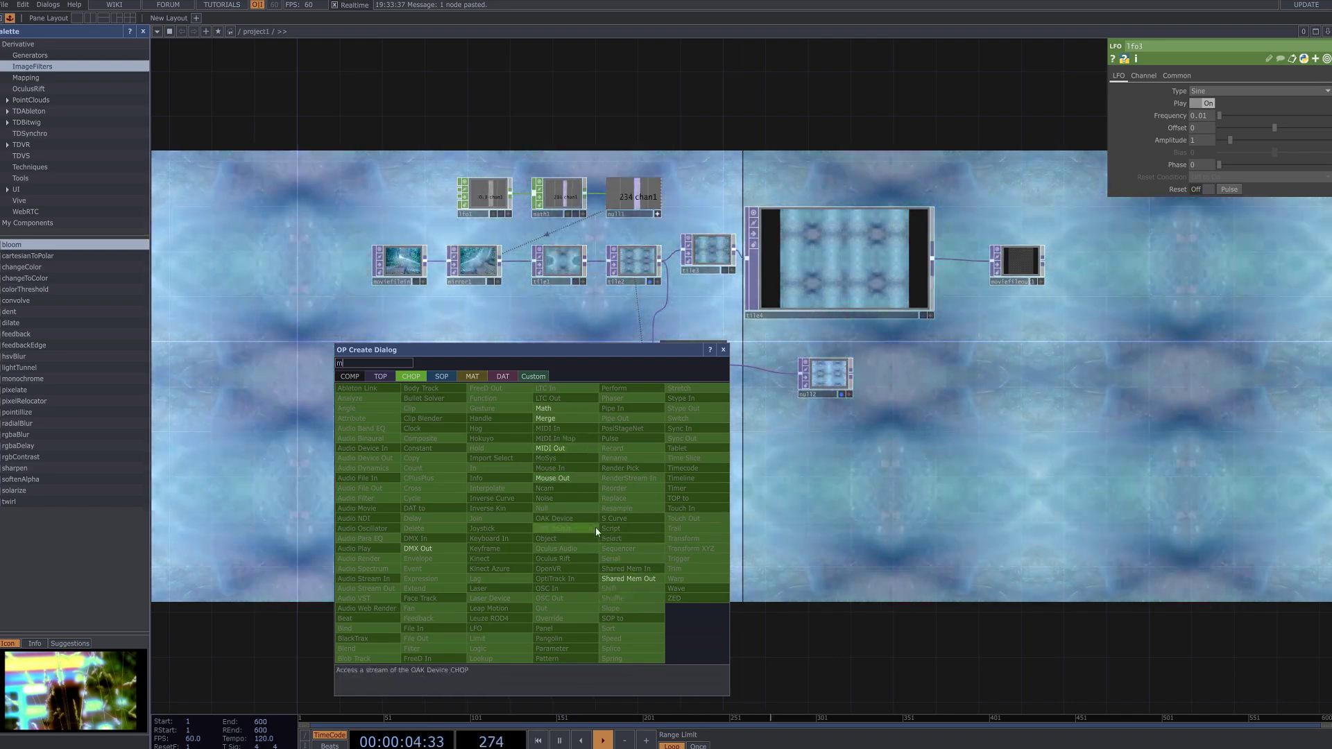
{"action": "left_click", "coordinate": [564, 409]}
{"action": "left_click", "coordinate": [580, 525]}
{"action": "right_click", "coordinate": [608, 525]}
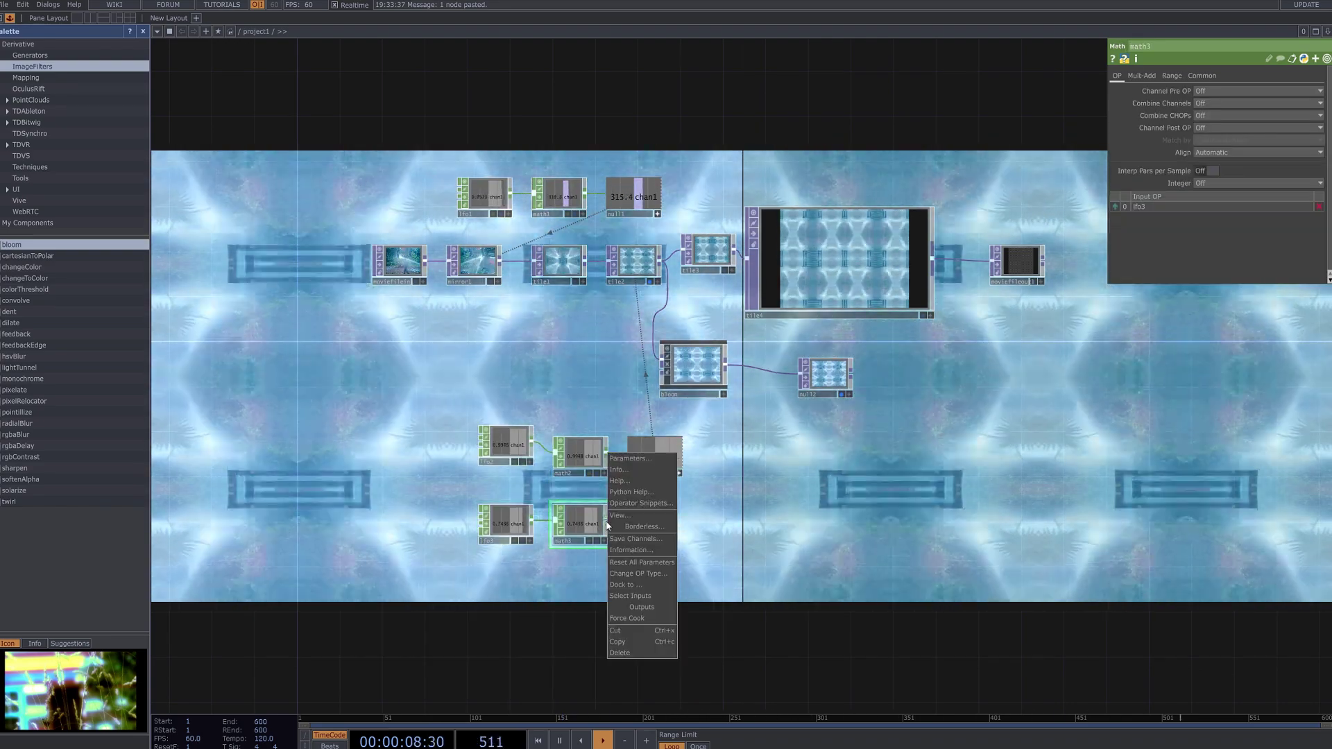
{"action": "left_click", "coordinate": [603, 514]}
{"action": "right_click", "coordinate": [608, 519]}
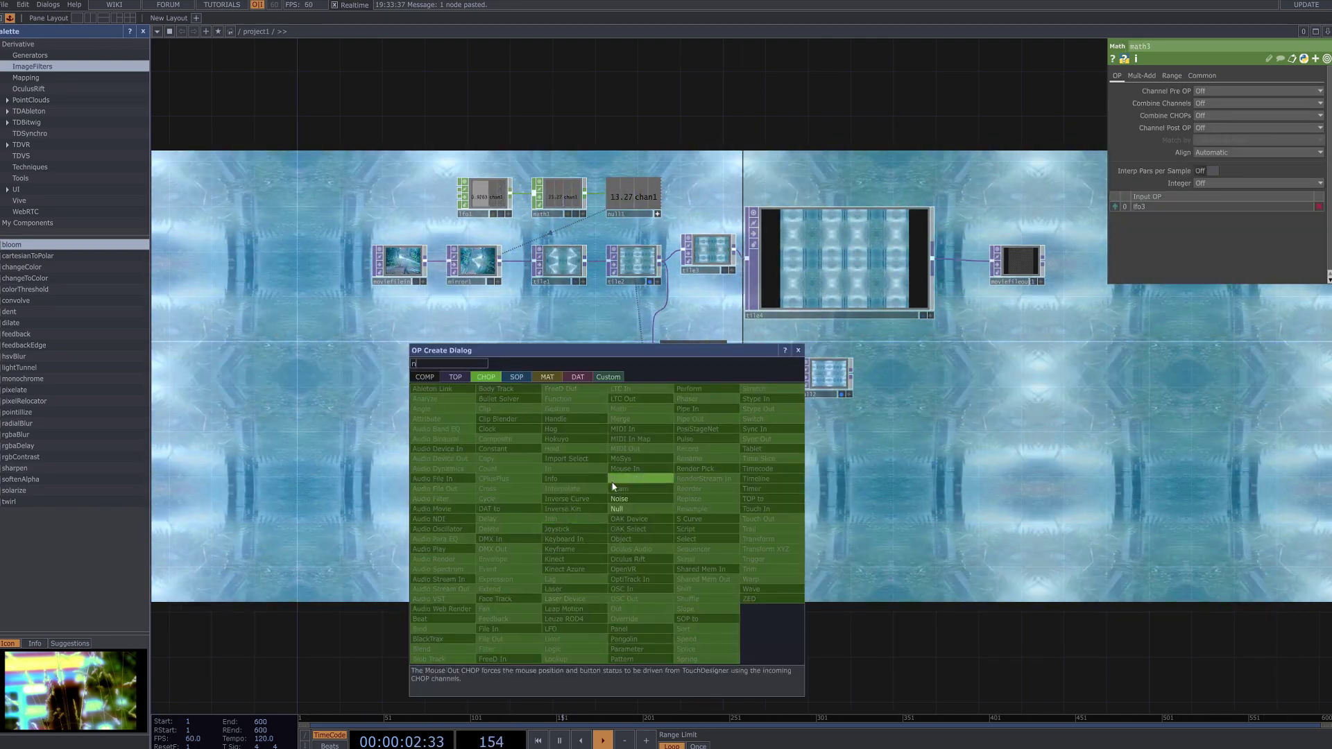
{"action": "type", "text": "n"}
{"action": "left_click", "coordinate": [616, 508]}
Activate null4's viewer, reset tile2's Overlap V to 0, and export null4's chan1 channel to Overlap V.
{"action": "left_click", "coordinate": [685, 547]}
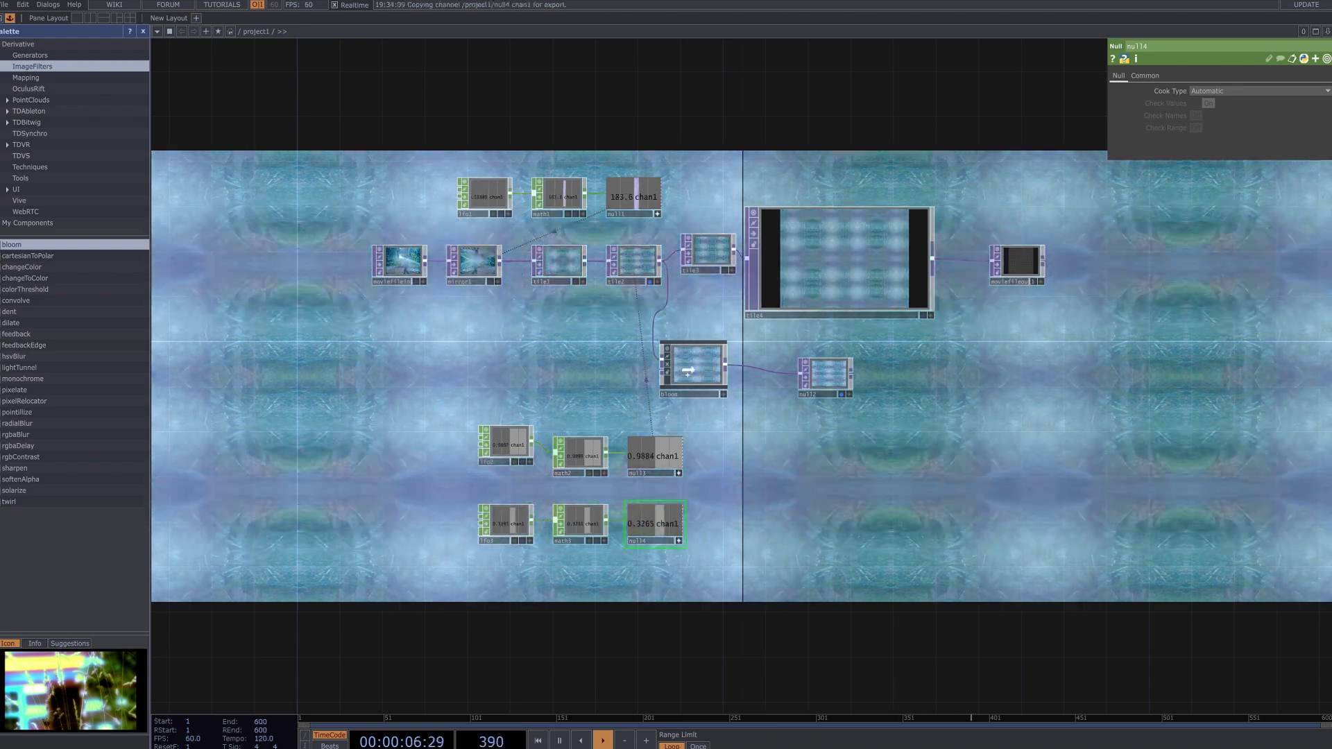
{"action": "left_click", "coordinate": [633, 264]}
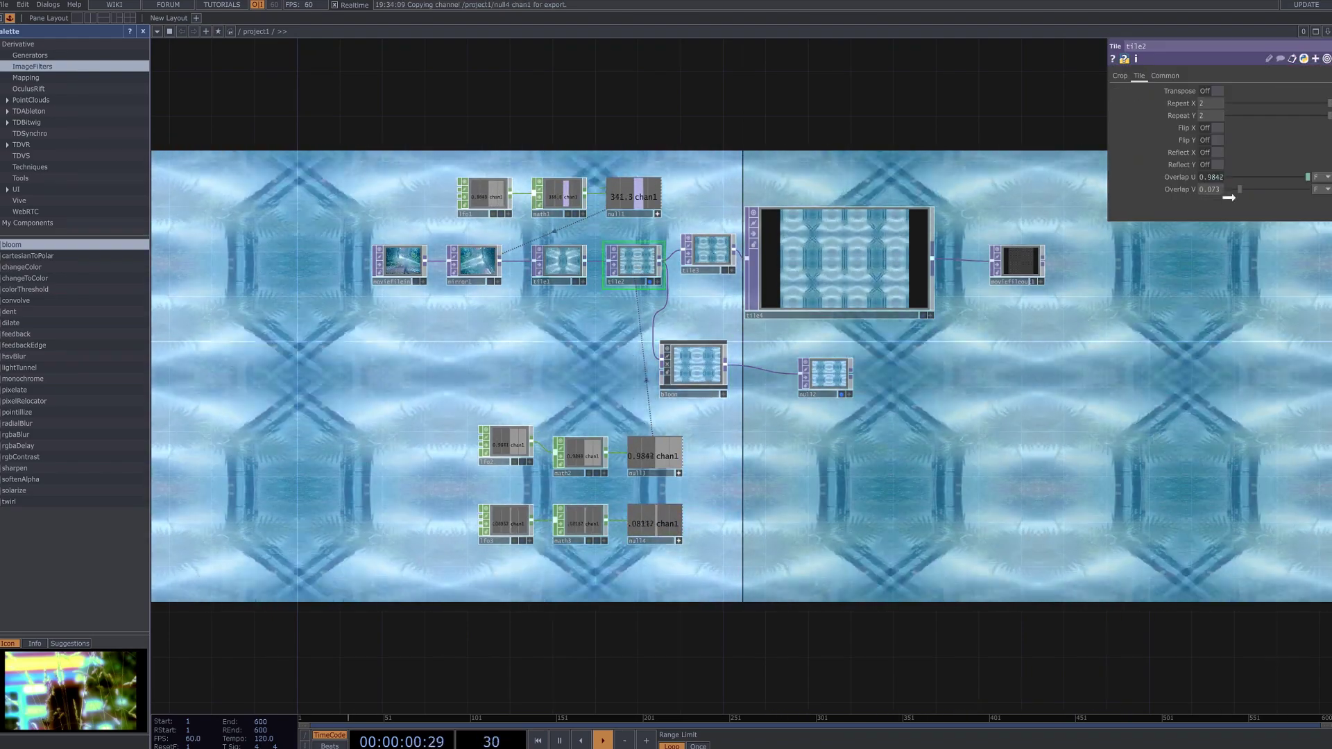
{"action": "mouse_move", "coordinate": [1229, 198]}
{"action": "left_mouse_down"}
{"action": "mouse_move", "coordinate": [1213, 191]}
{"action": "mouse_move", "coordinate": [1225, 189]}
{"action": "left_mouse_up"}
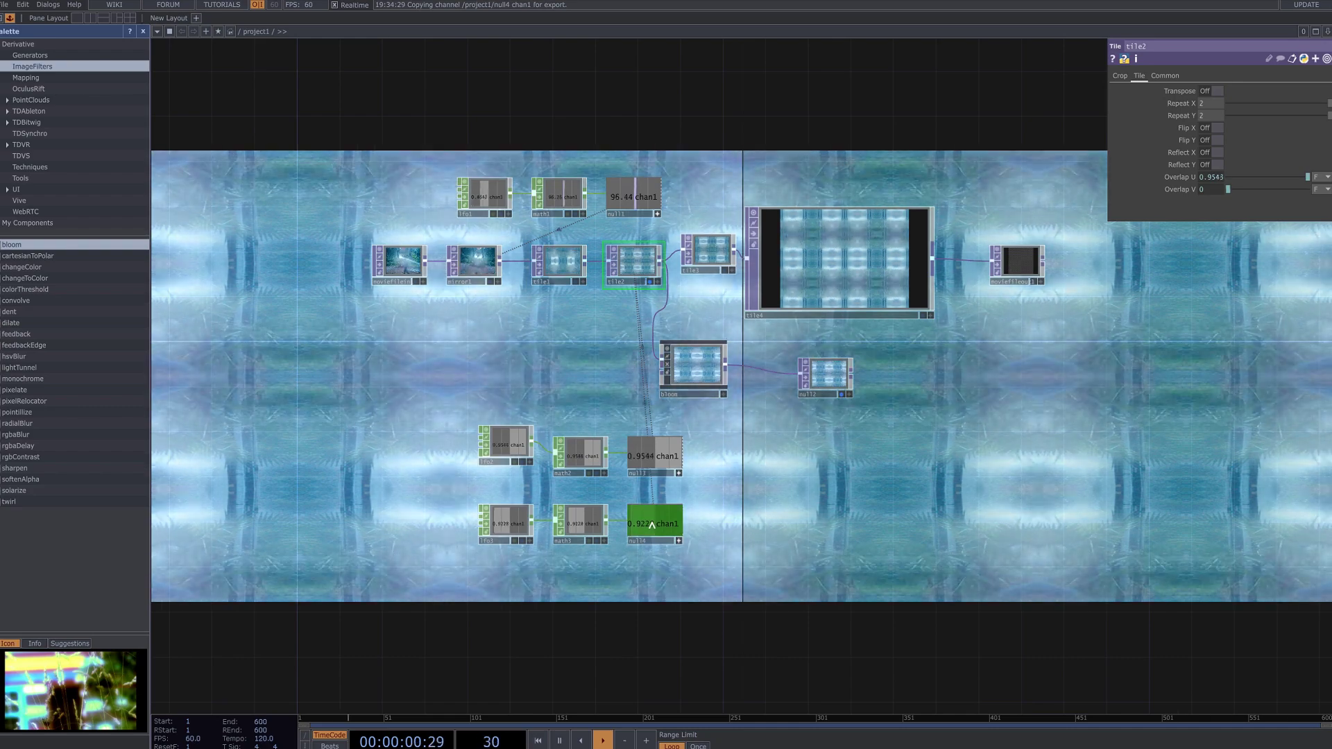
{"action": "left_click_drag", "start_coordinate": [652, 525], "coordinate": [1172, 177]}
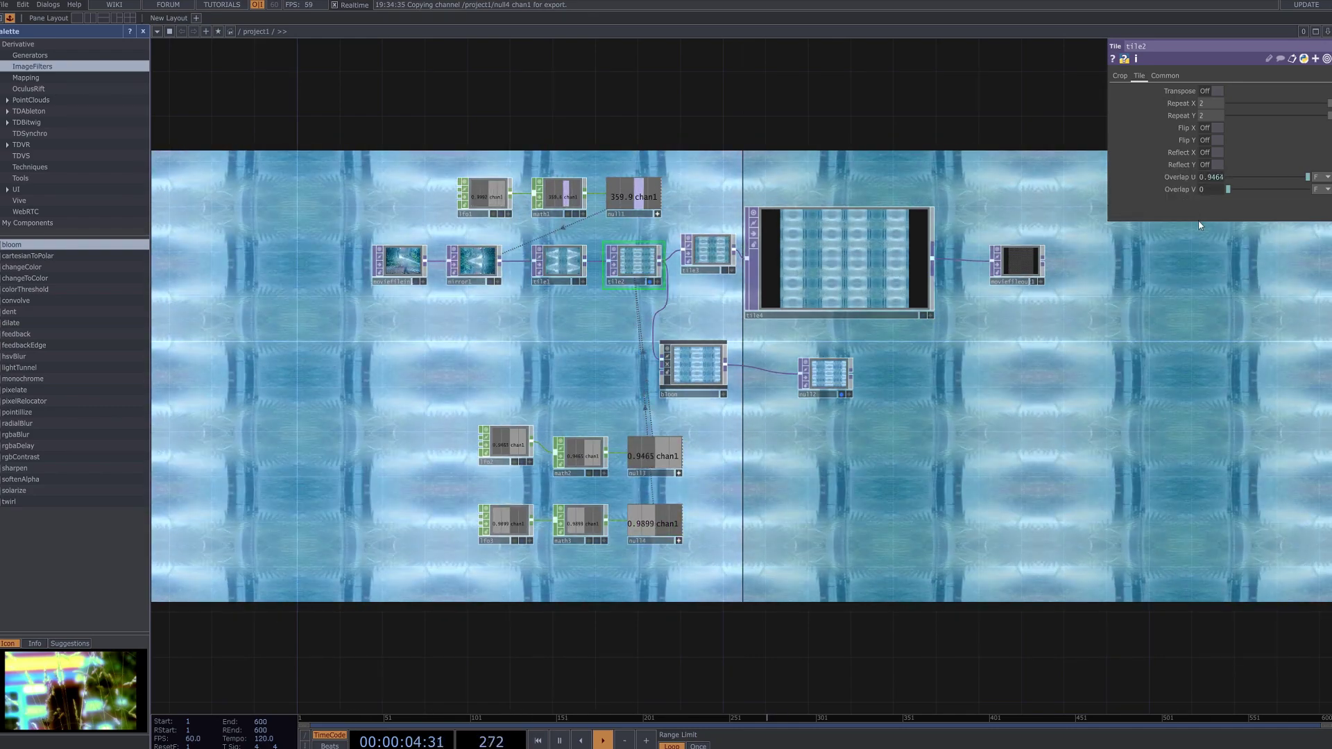
Raise the frequency of lfo3, the LFO feeding null4, to 1.11.
{"action": "left_click", "coordinate": [505, 521]}
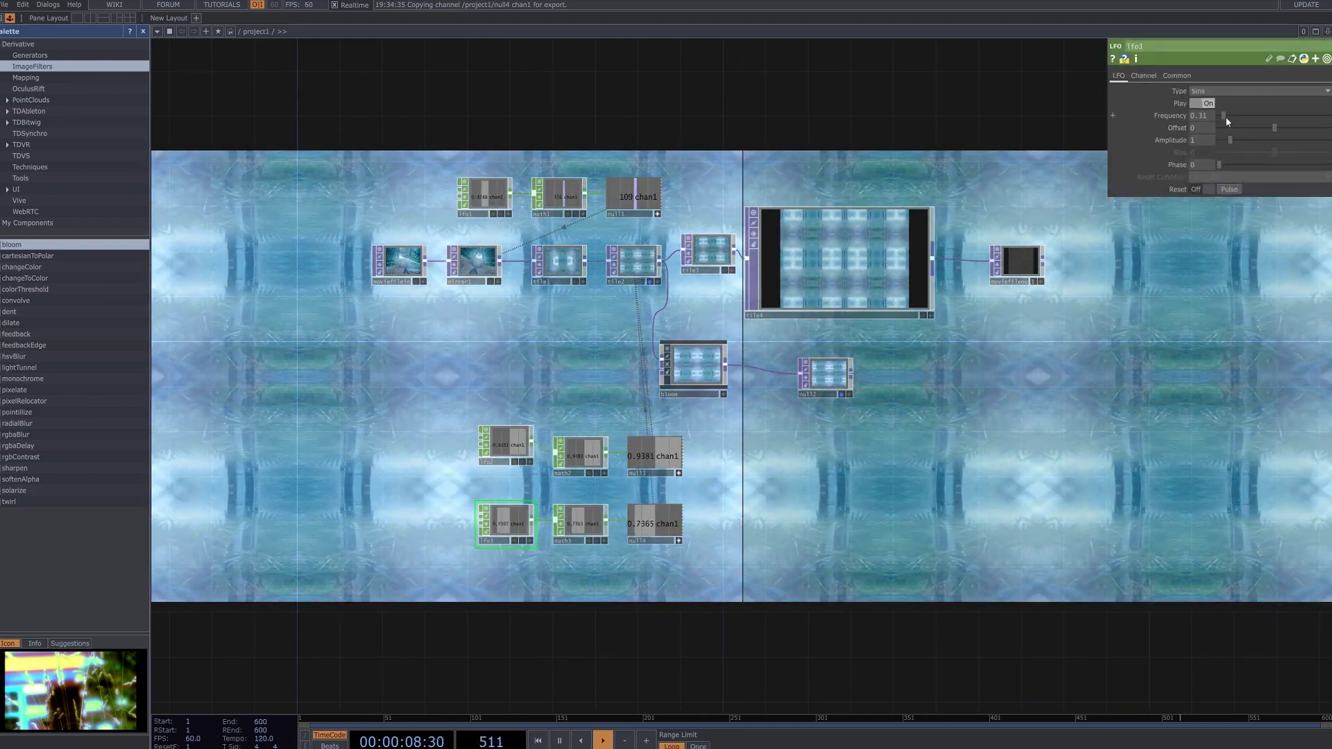
{"action": "left_click_drag", "start_coordinate": [1226, 119], "coordinate": [1236, 119]}
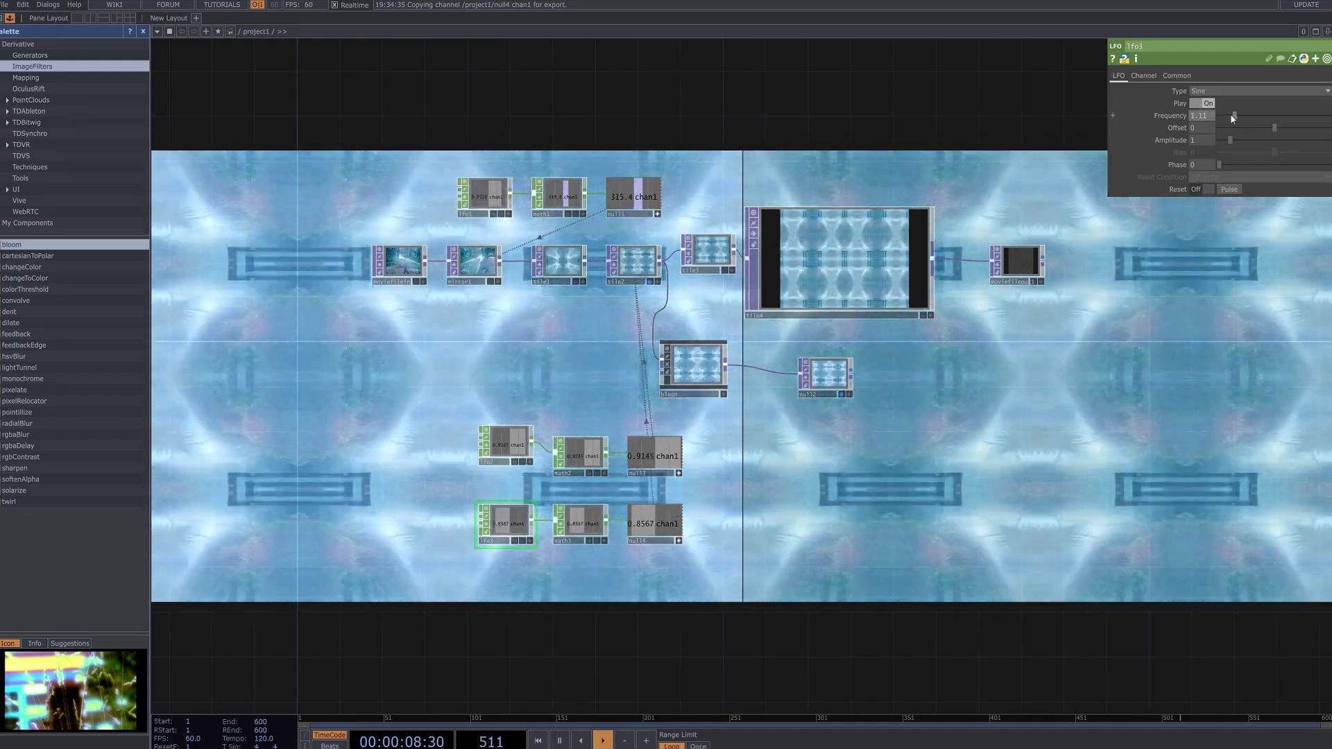
Try higher frequencies on lfo3, up to about 7.2, and bring the frequency down to 0.
{"action": "left_click_drag", "start_coordinate": [1232, 116], "coordinate": [1329, 116]}
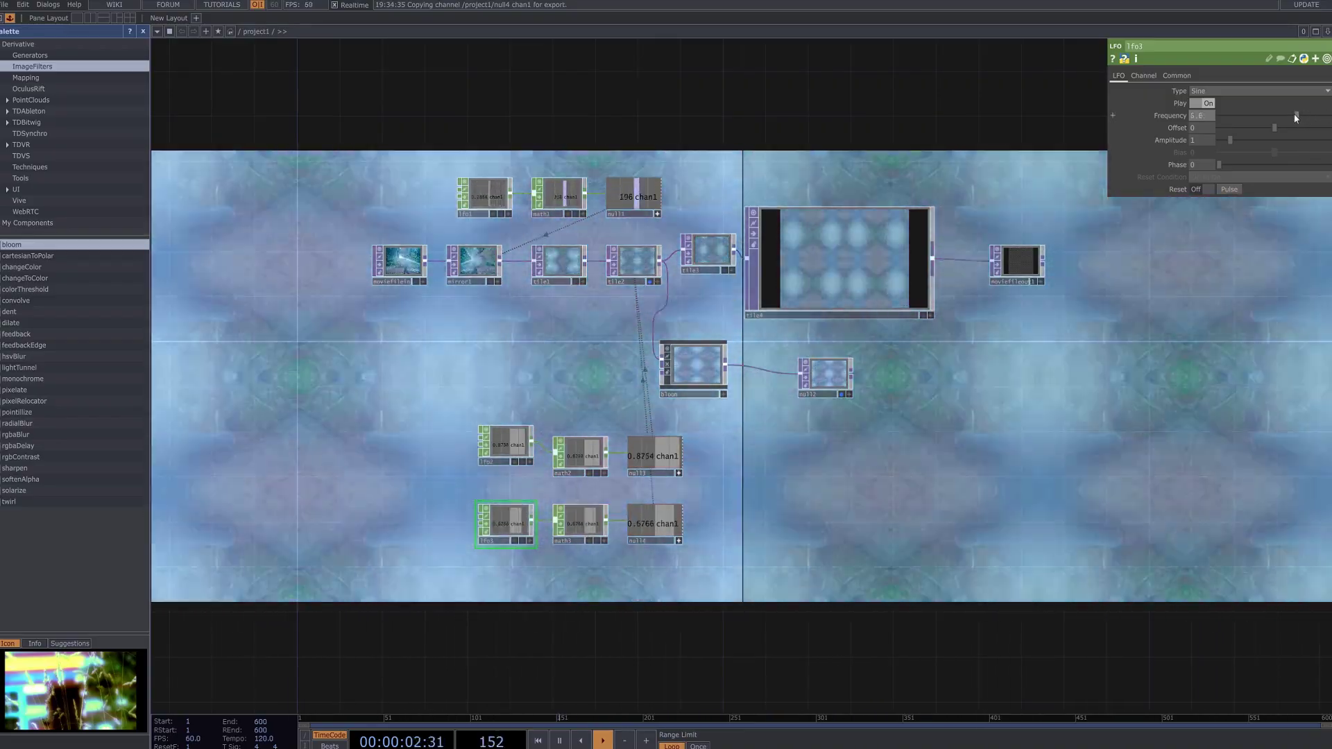
{"action": "mouse_move", "coordinate": [1308, 118]}
{"action": "left_mouse_down"}
{"action": "mouse_move", "coordinate": [1286, 114]}
{"action": "mouse_move", "coordinate": [1320, 118]}
{"action": "left_mouse_up"}
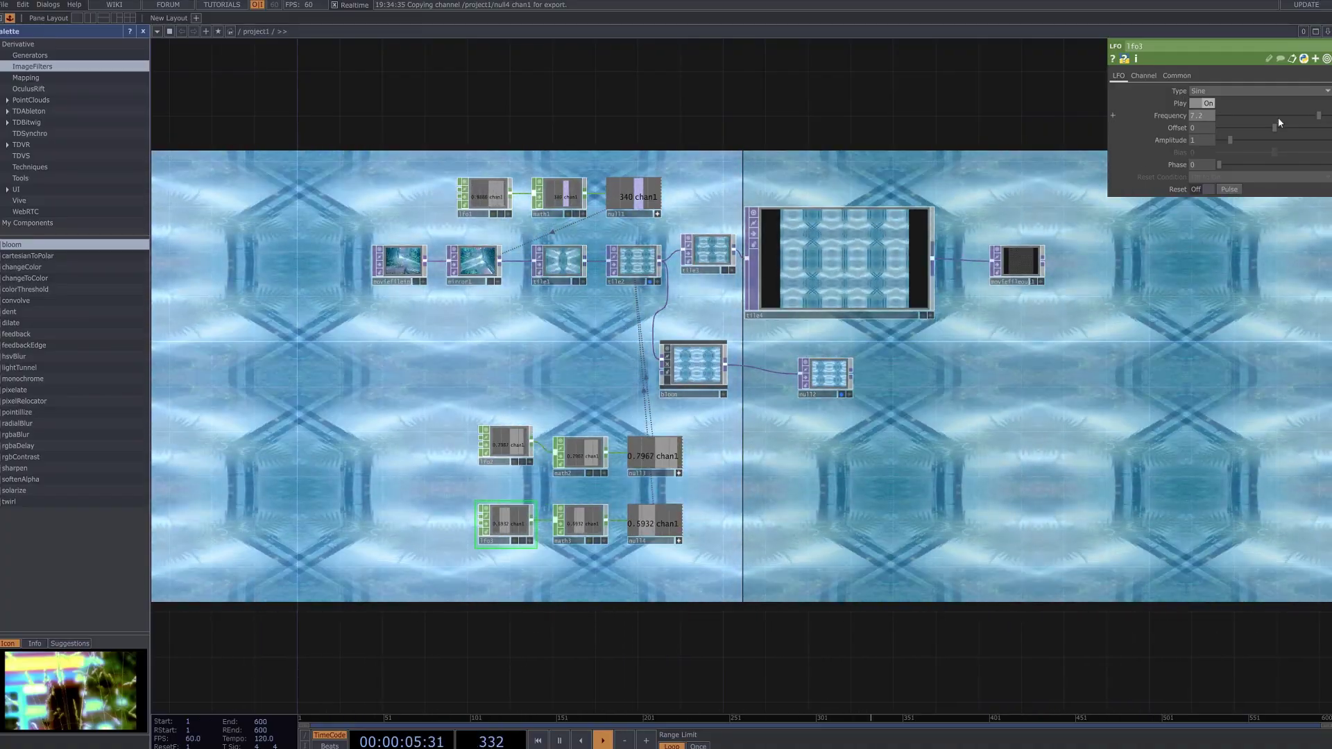
{"action": "left_click_drag", "start_coordinate": [1280, 123], "coordinate": [1183, 129]}
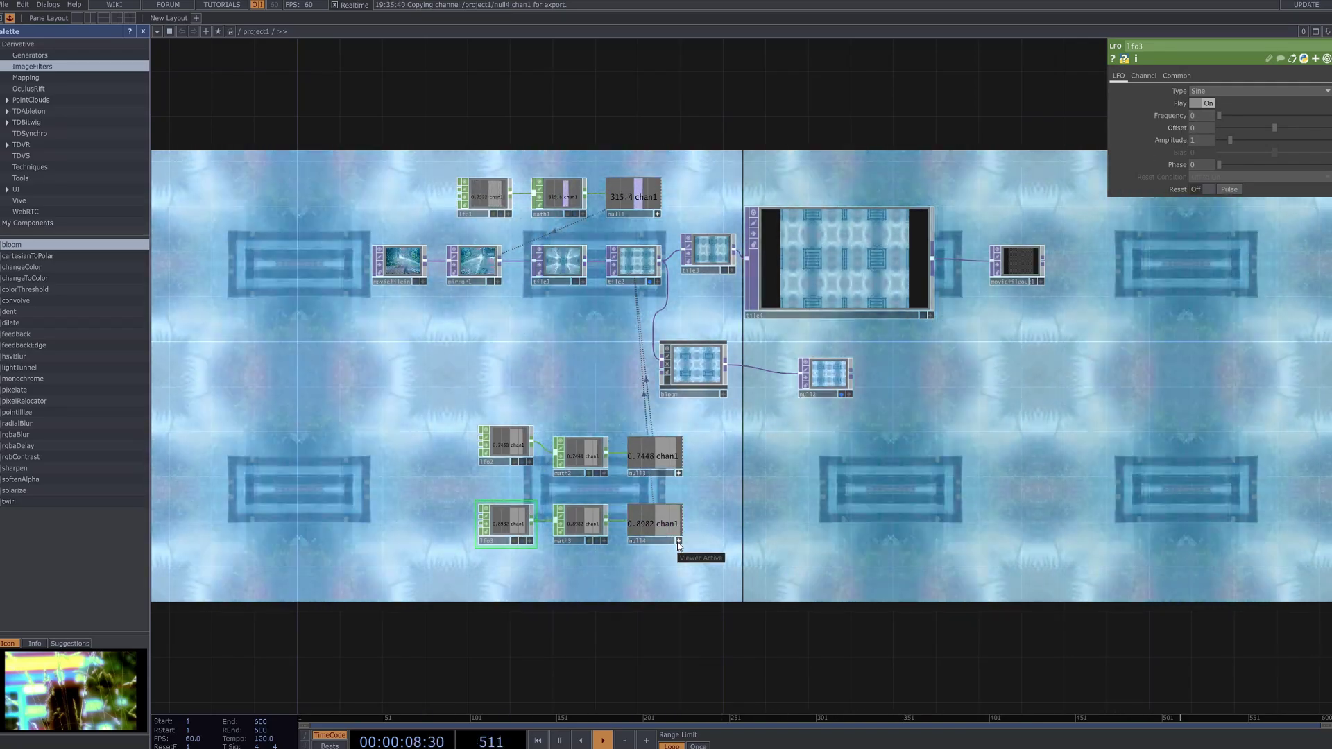
Reactivate null4's viewer and link its chan1 channel to tile2's Overlap V again as a CHOP reference.
{"action": "left_click", "coordinate": [679, 541]}
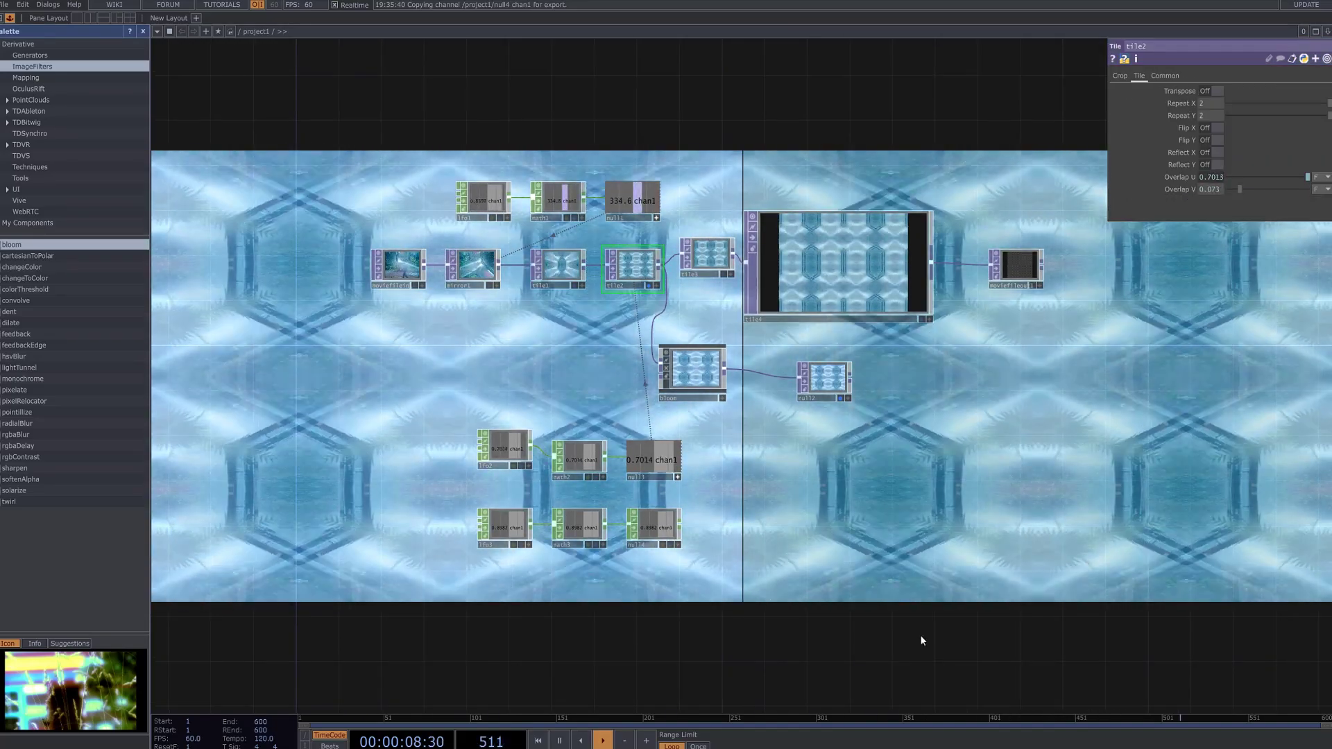
{"action": "left_click", "coordinate": [677, 549]}
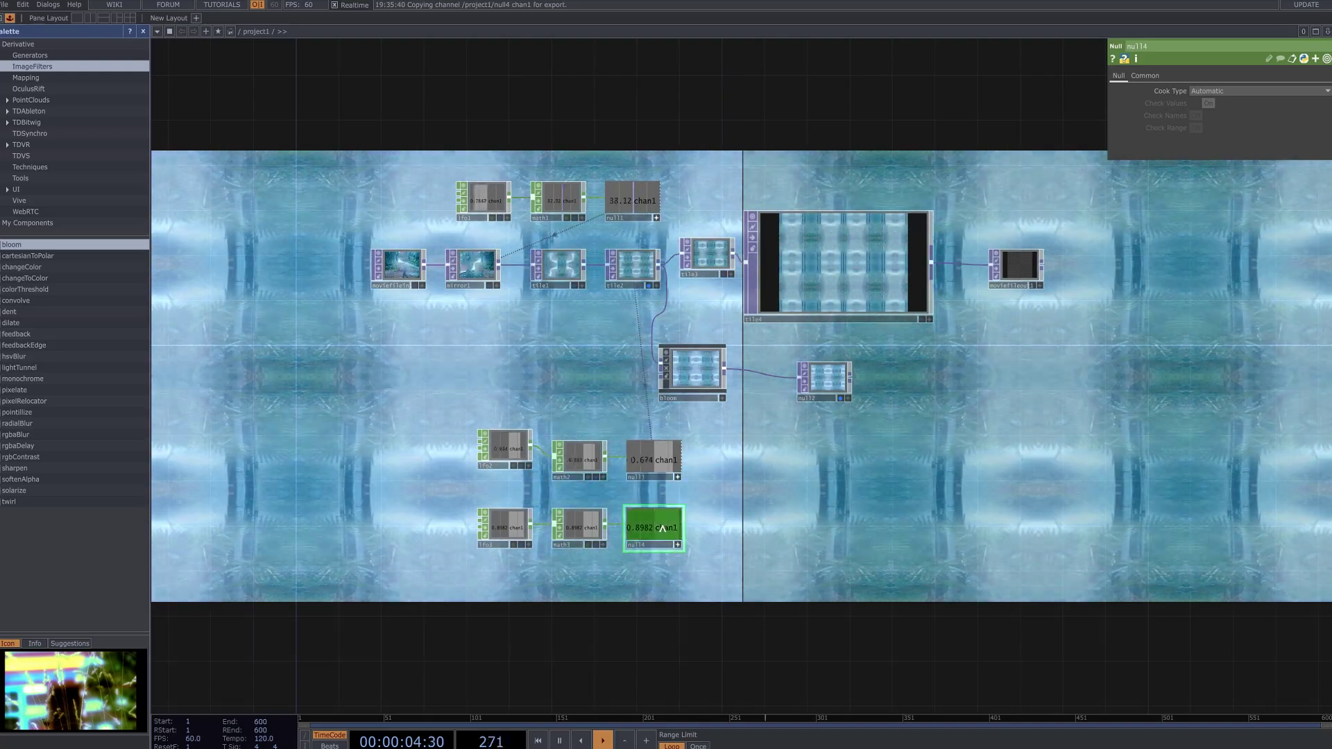
{"action": "left_click", "coordinate": [624, 274]}
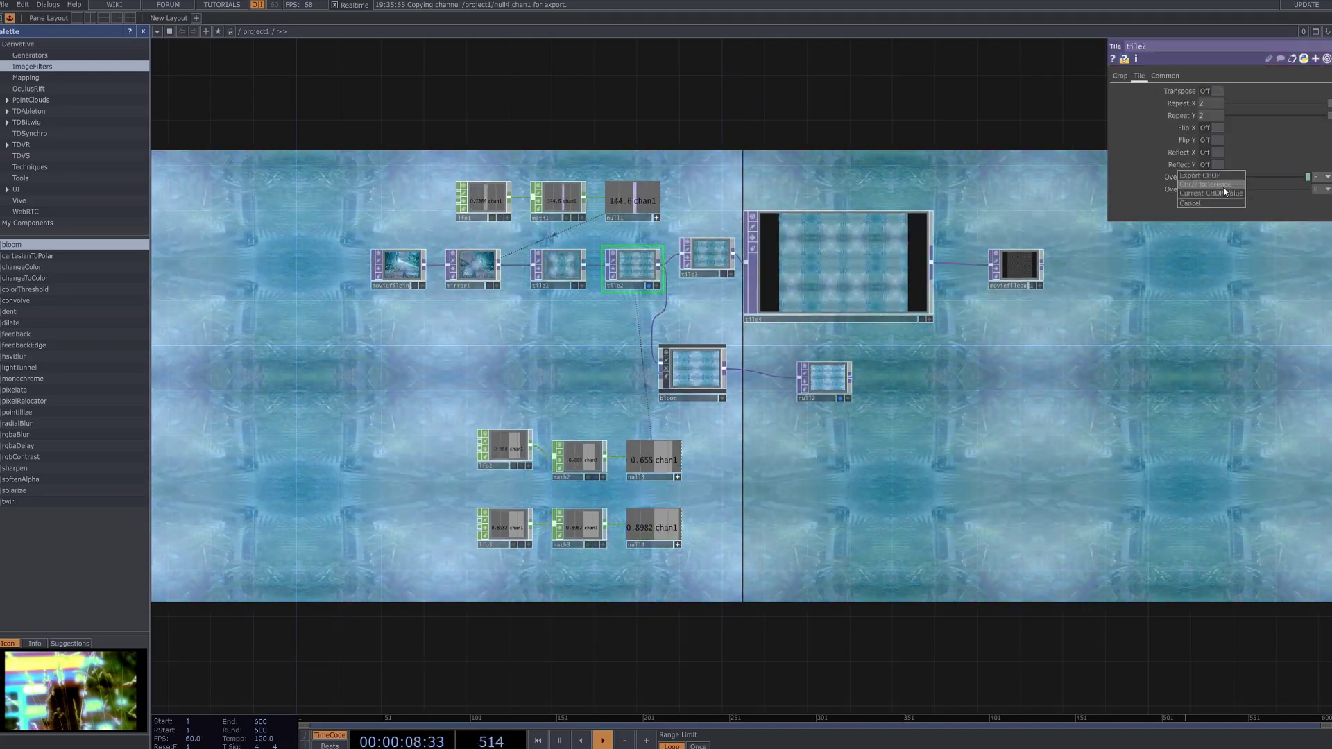
{"action": "left_click", "coordinate": [1224, 185]}
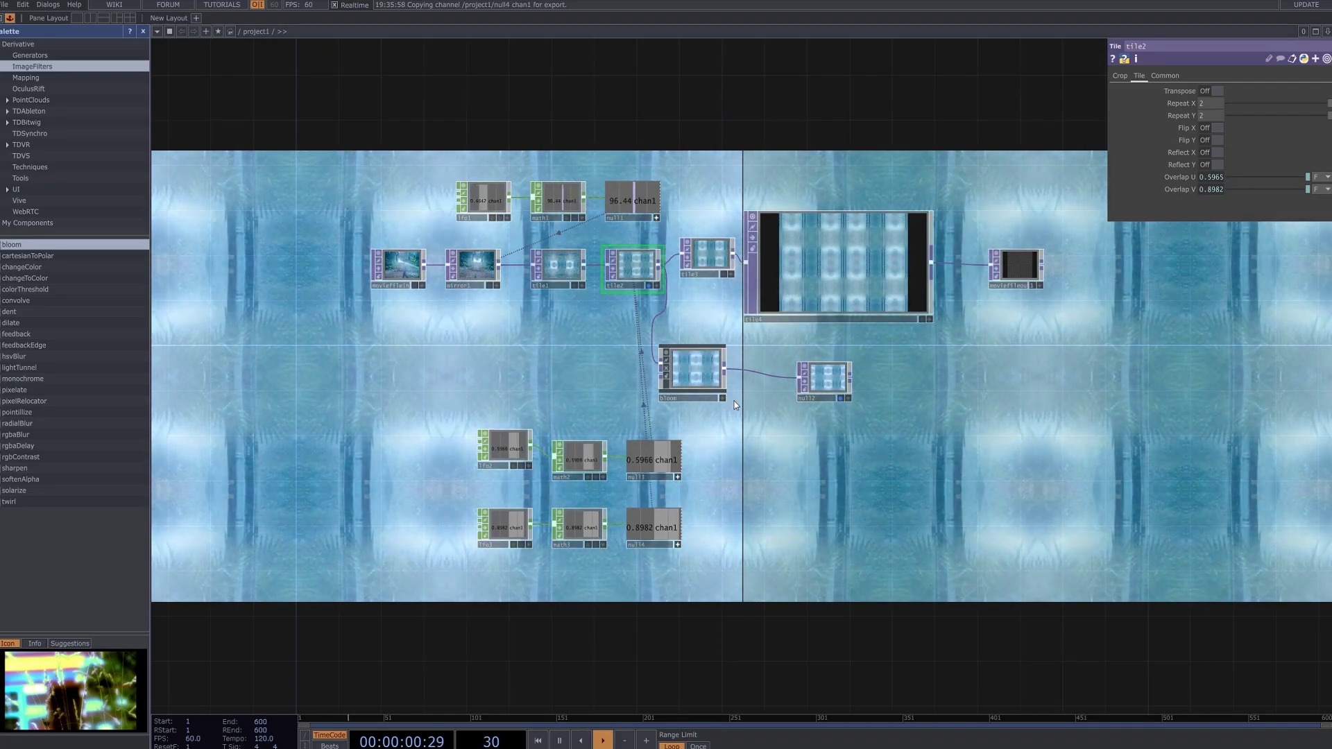
Deactivate null4's viewer.
{"action": "left_click", "coordinate": [672, 543]}
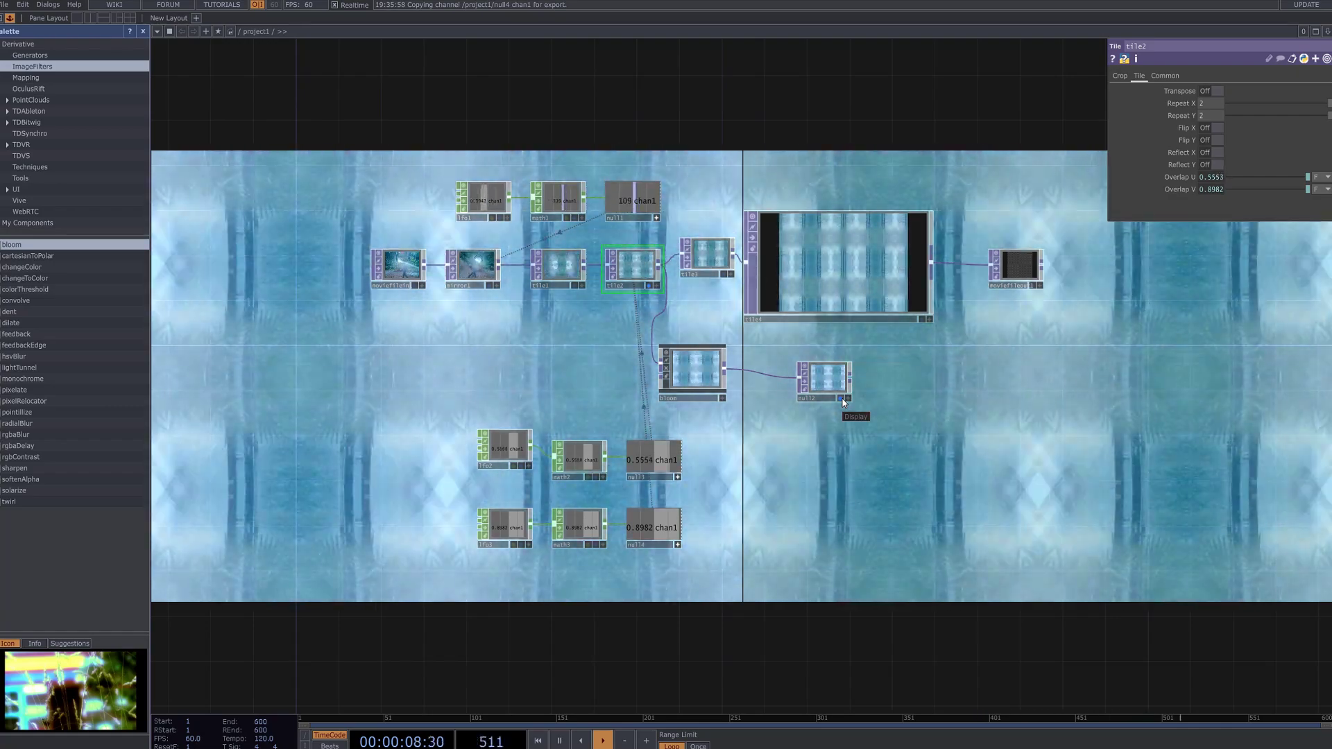
{"action": "left_click_drag", "start_coordinate": [749, 465], "coordinate": [746, 496]}
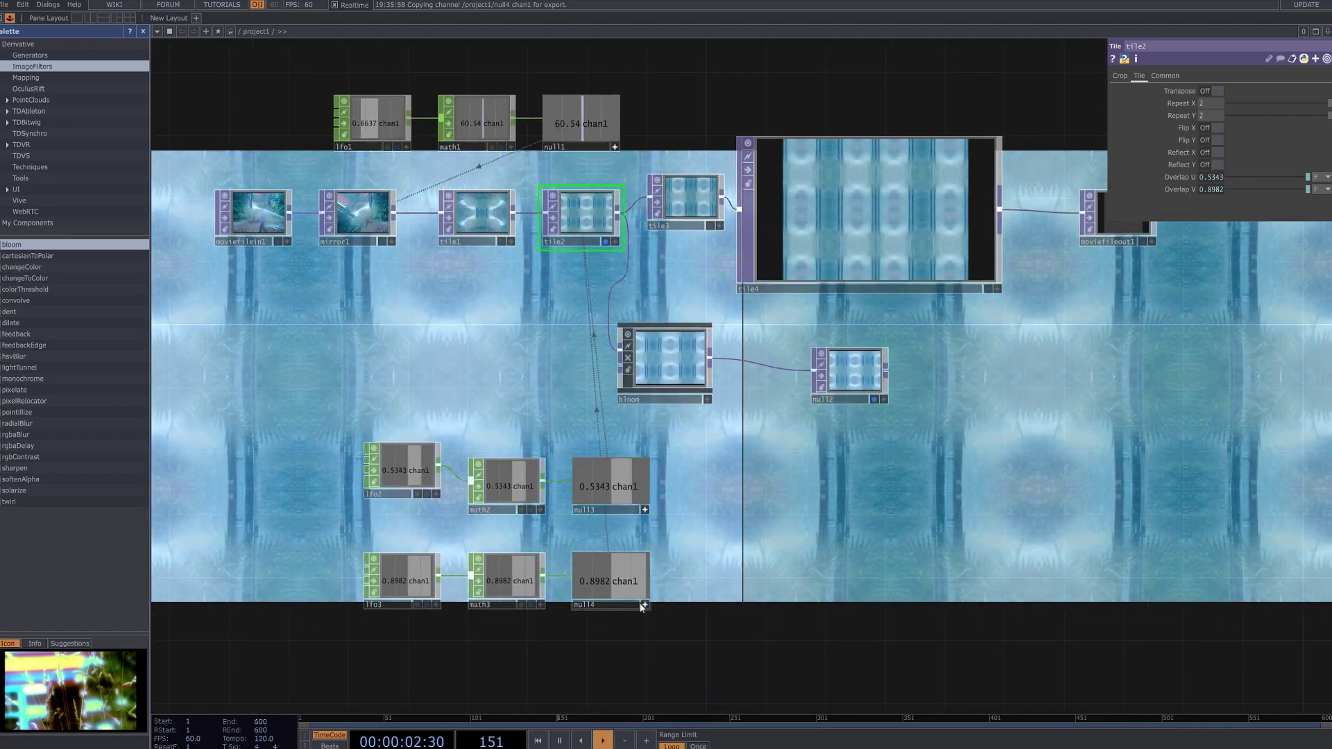
{"action": "left_click", "coordinate": [610, 581]}
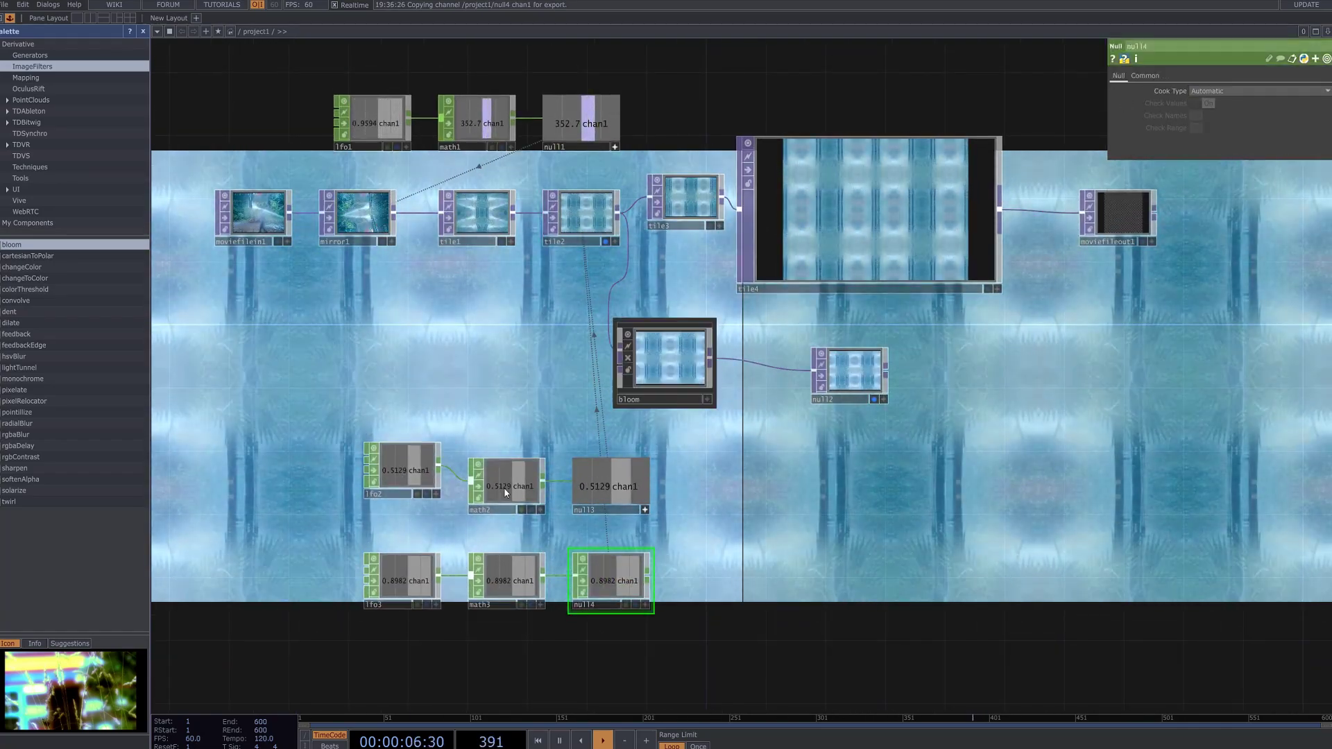
Set the frequency of lfo3 to 5.5.
{"action": "left_click", "coordinate": [1141, 75]}
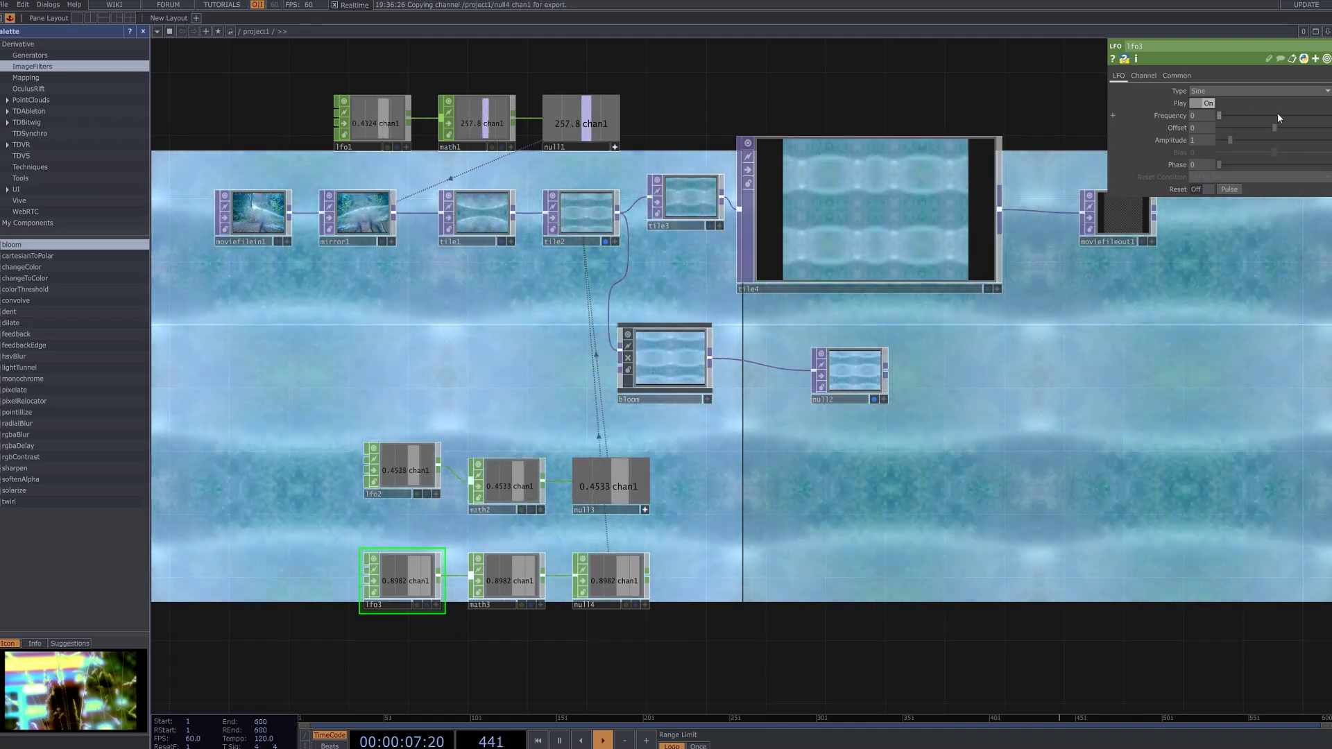
{"action": "left_click", "coordinate": [1208, 115]}
{"action": "type", "text": "8"}
{"action": "key", "text": "Return"}
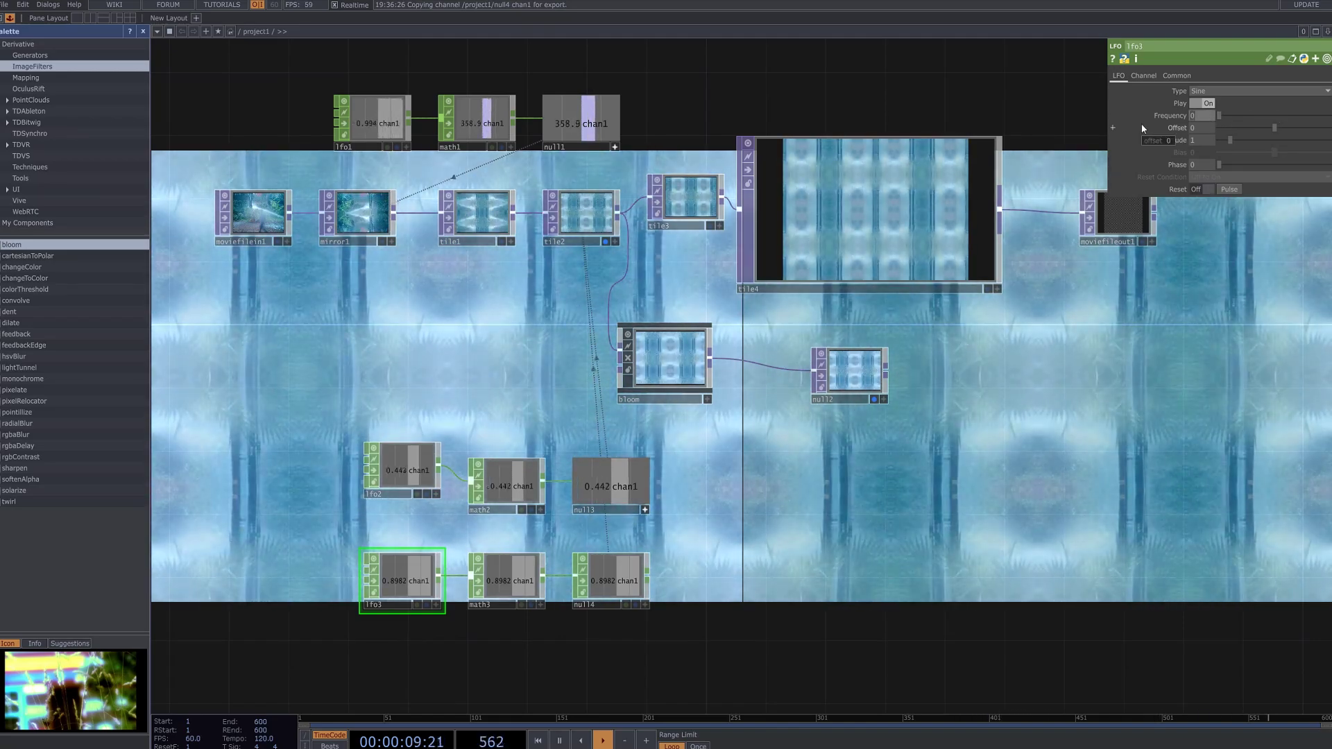
{"action": "type", "text": ".5"}
{"action": "key", "text": "Return"}
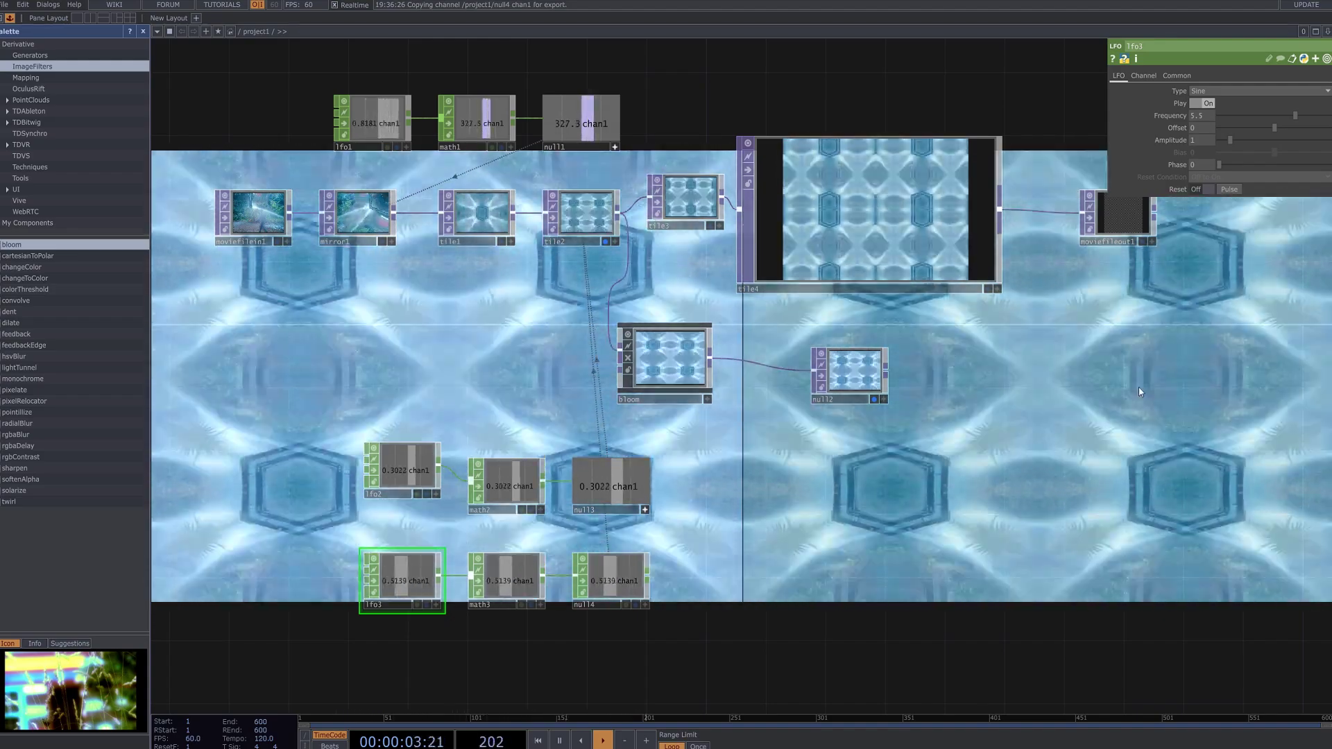
Shrink tile4's enlarged node back to a small size and set lfo3's frequency to 0.1.
{"action": "scroll", "coordinate": [1138, 387], "scroll_direction": "down", "scroll_amount": 2}
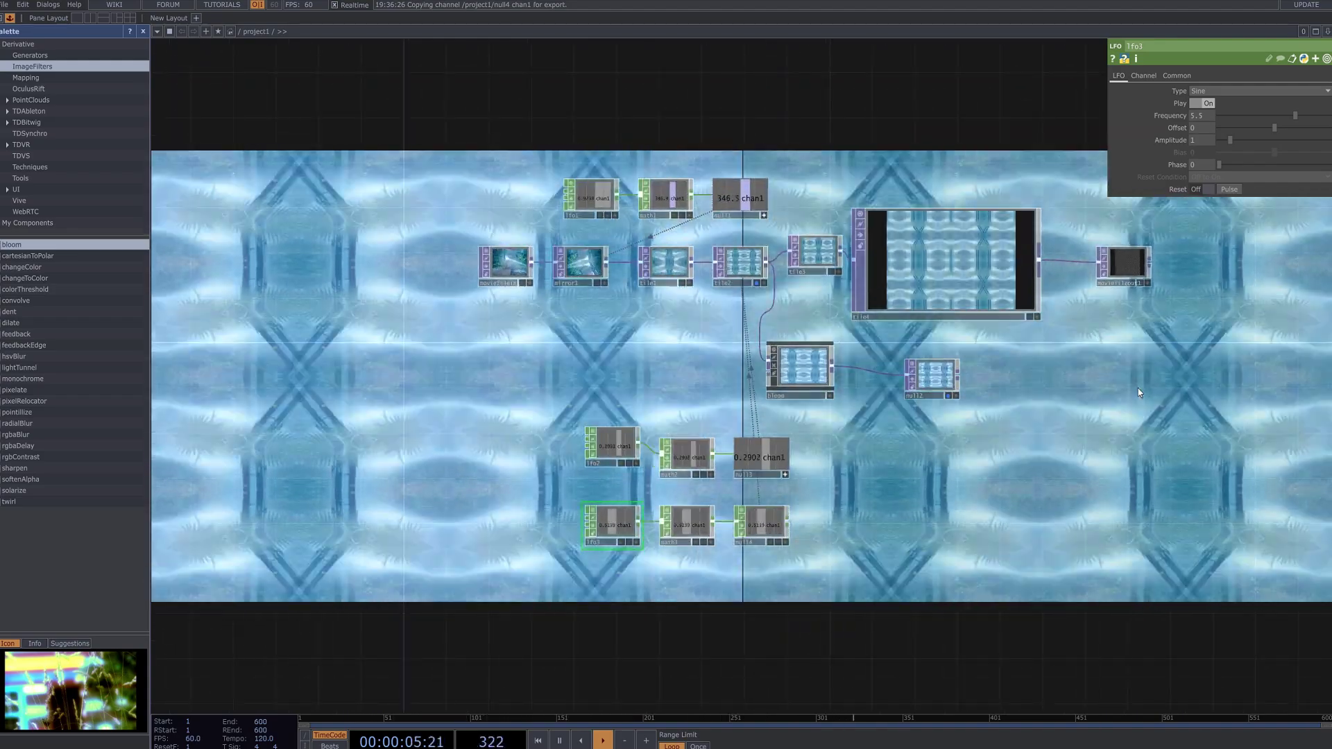
{"action": "scroll", "coordinate": [1137, 393], "scroll_direction": "up", "scroll_amount": 3}
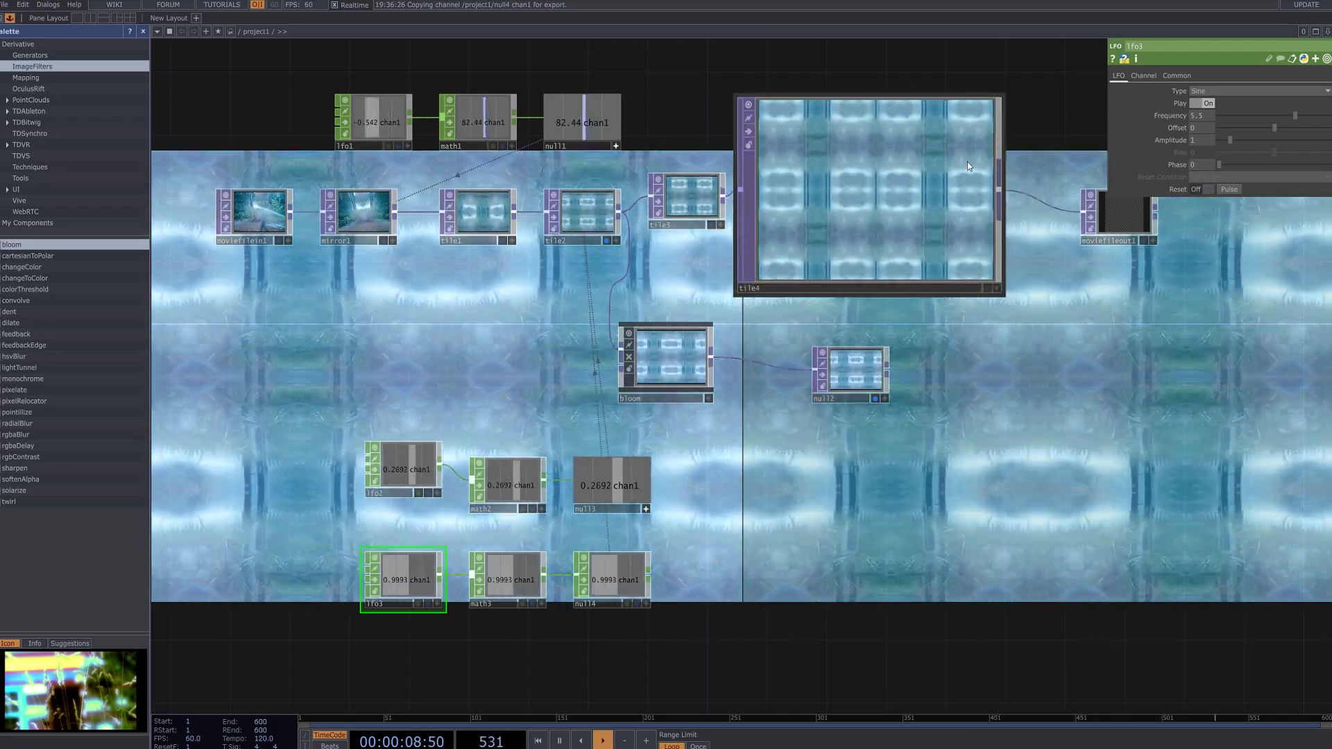
{"action": "left_click_drag", "start_coordinate": [967, 161], "coordinate": [861, 203]}
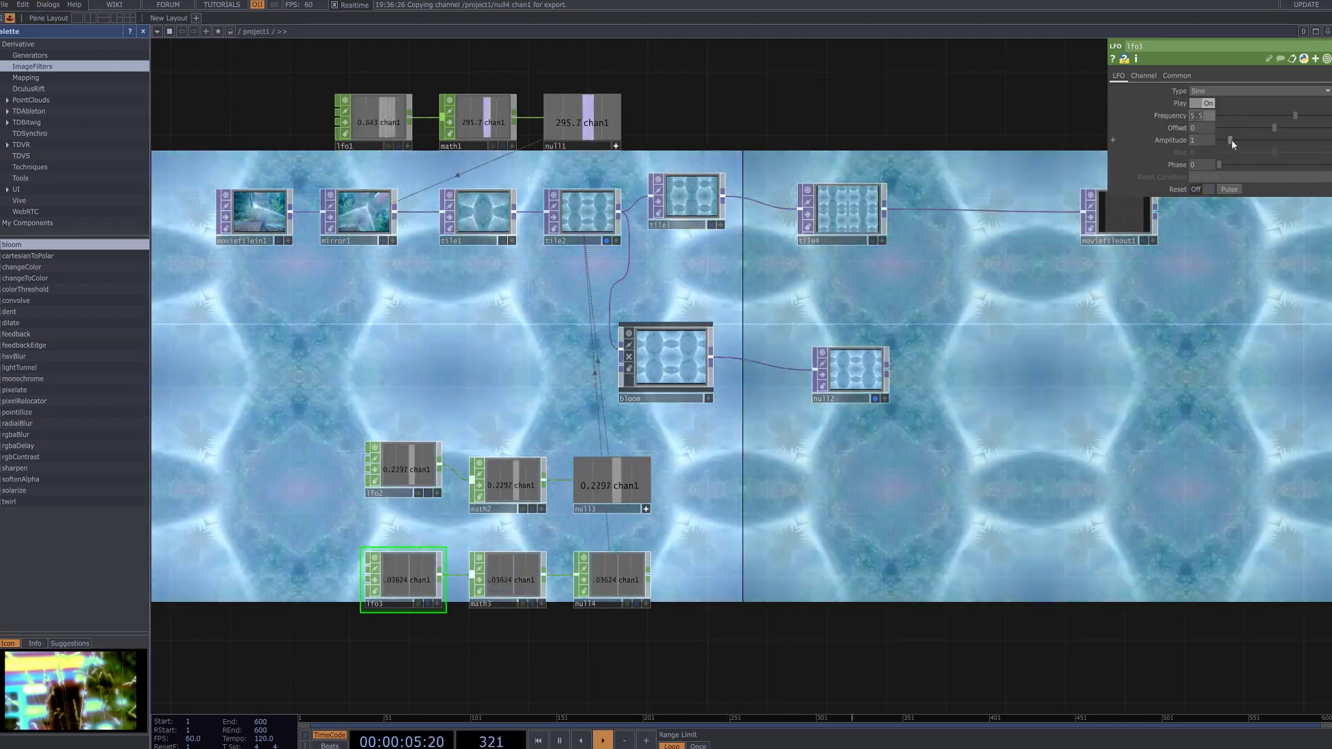
{"action": "type", "text": "0.1"}
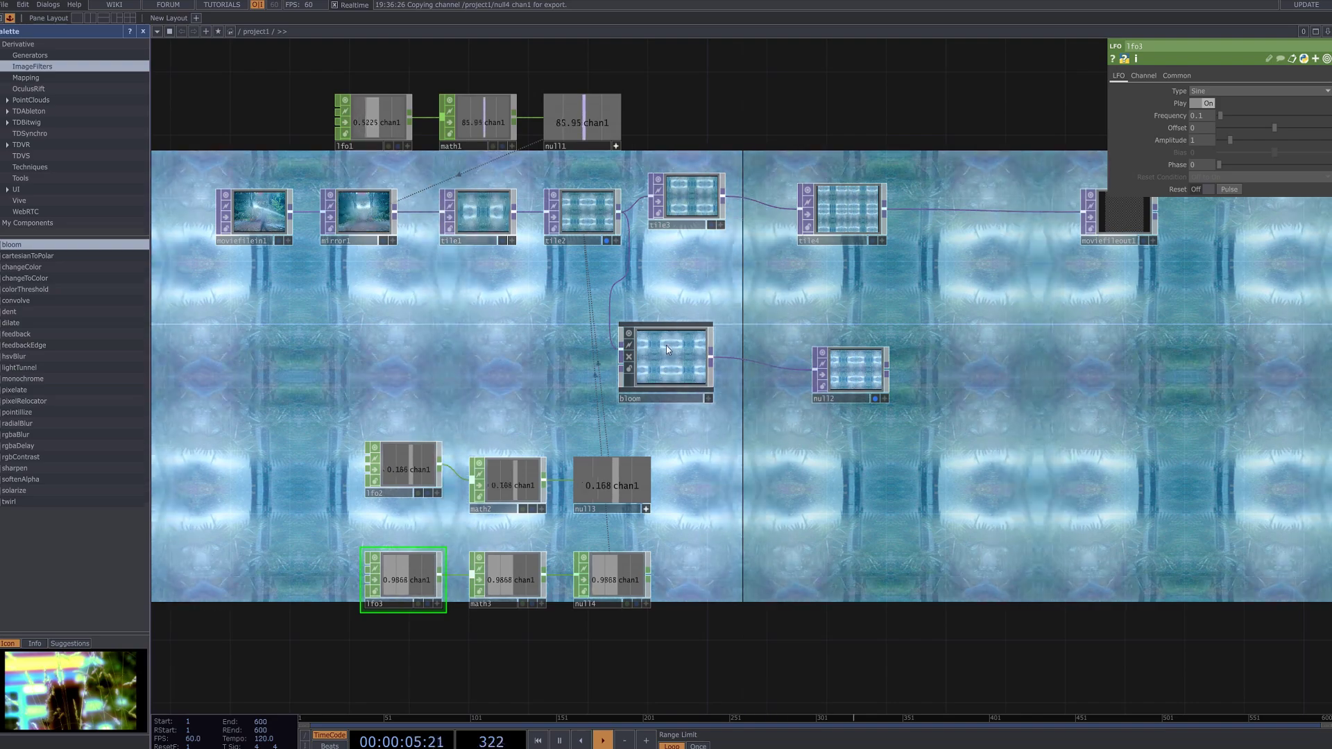
Disconnect tile4 from moviefileout1, wire null2 into moviefileout1 instead, and line up bloom, null2 and moviefileout1 in a row.
{"action": "left_click_drag", "start_coordinate": [667, 349], "coordinate": [726, 333]}
{"action": "left_click_drag", "start_coordinate": [850, 371], "coordinate": [955, 340]}
{"action": "right_click", "coordinate": [967, 209]}
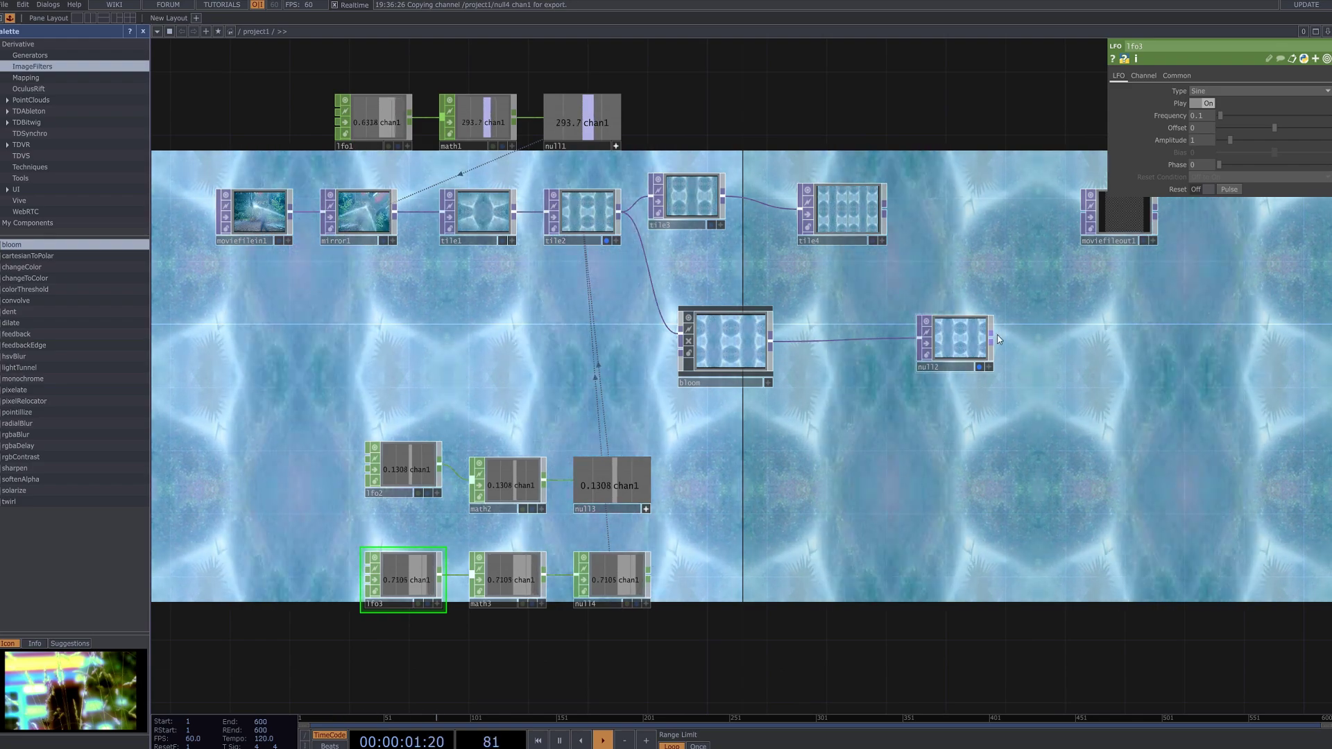
{"action": "left_click_drag", "start_coordinate": [996, 336], "coordinate": [1092, 337]}
{"action": "left_click_drag", "start_coordinate": [965, 339], "coordinate": [908, 352]}
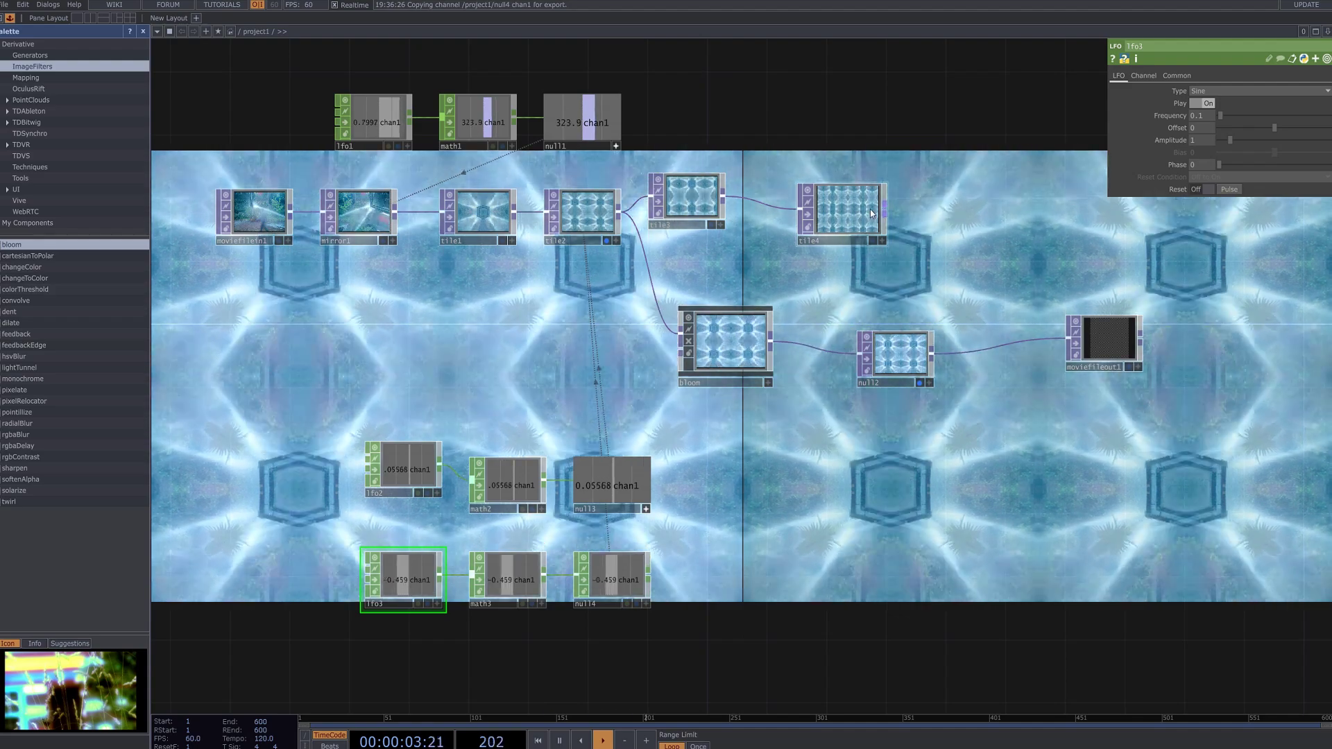
Move tile3 and tile4 above the main chain, and bring the lfo2 and lfo3 CHOP chains up directly beneath it.
{"action": "left_click_drag", "start_coordinate": [870, 209], "coordinate": [944, 116]}
{"action": "left_click_drag", "start_coordinate": [694, 201], "coordinate": [797, 137]}
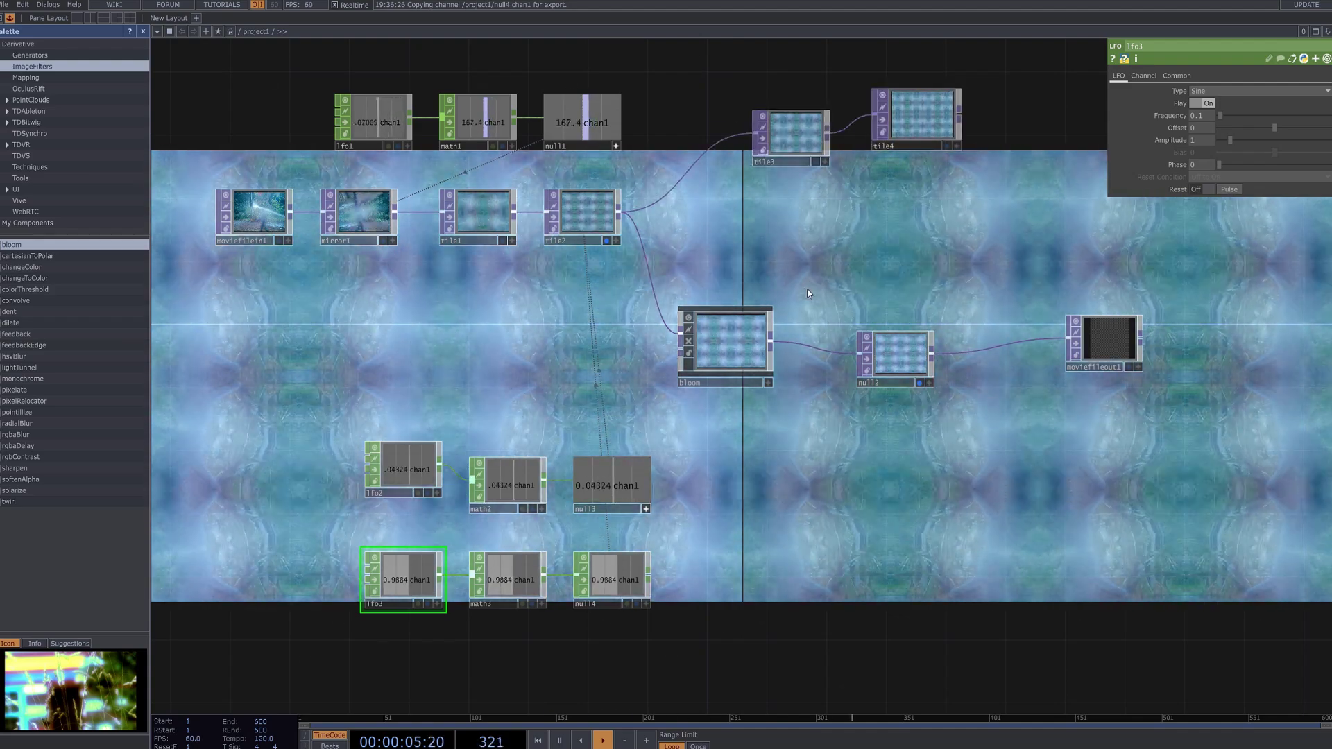
{"action": "left_click_drag", "start_coordinate": [808, 294], "coordinate": [903, 260]}
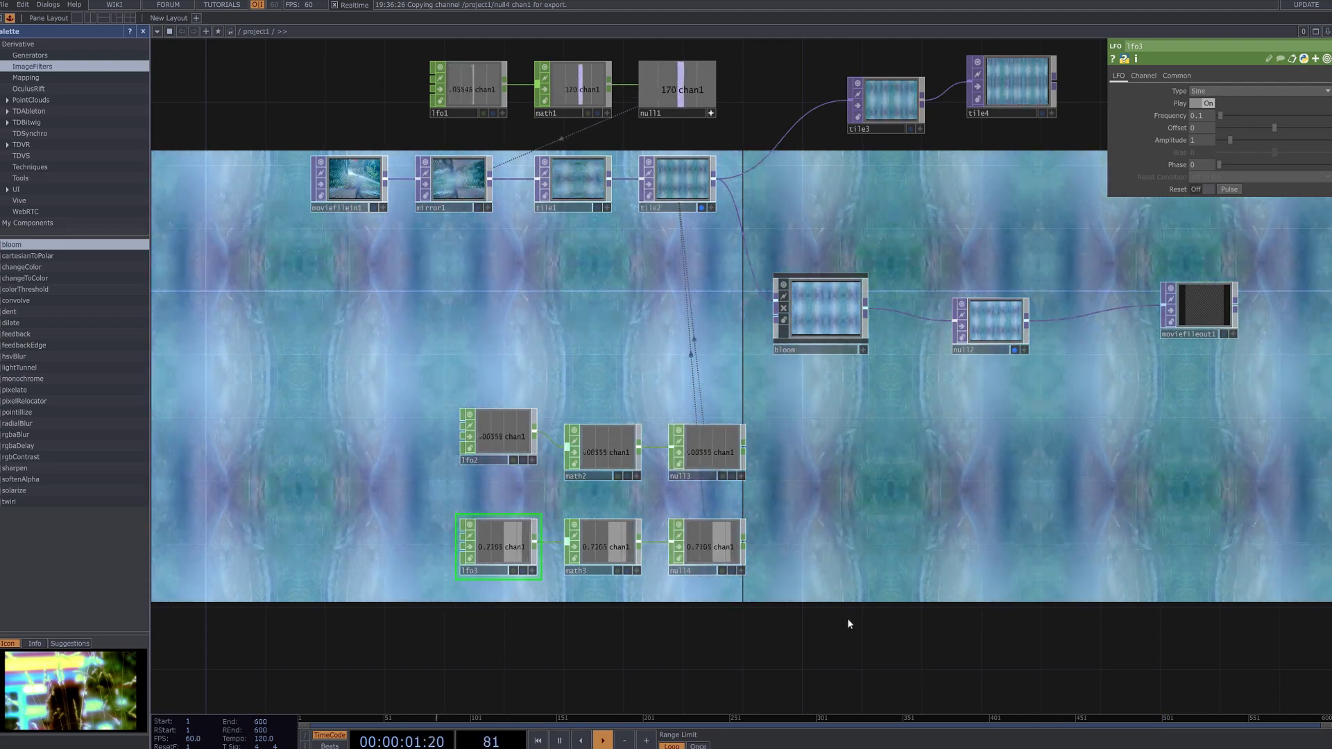
{"action": "right_click_drag", "start_coordinate": [541, 545], "coordinate": [458, 411]}
{"action": "left_click_drag", "start_coordinate": [705, 478], "coordinate": [660, 289]}
Replace moviefilein1's source image with the video file v.mp4.
{"action": "scroll", "coordinate": [764, 443], "scroll_direction": "down", "scroll_amount": 3}
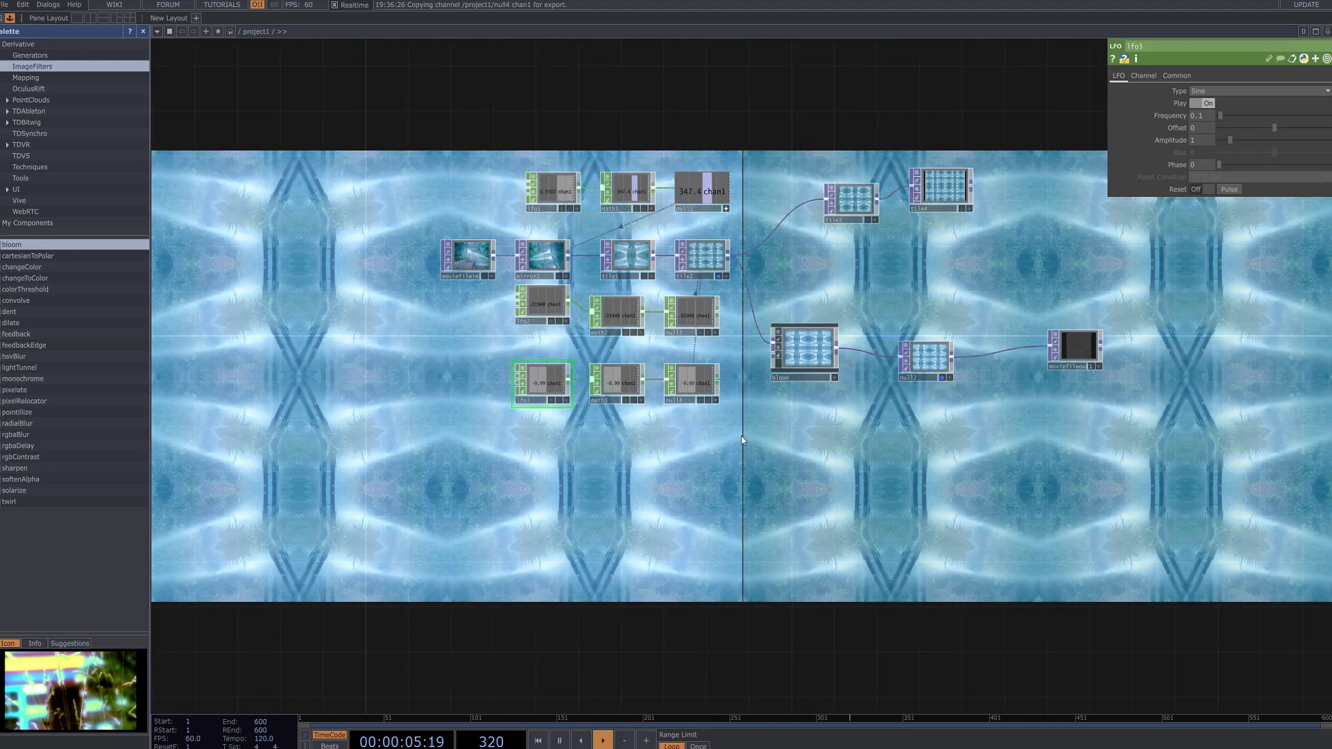
{"action": "left_click_drag", "start_coordinate": [809, 451], "coordinate": [771, 495]}
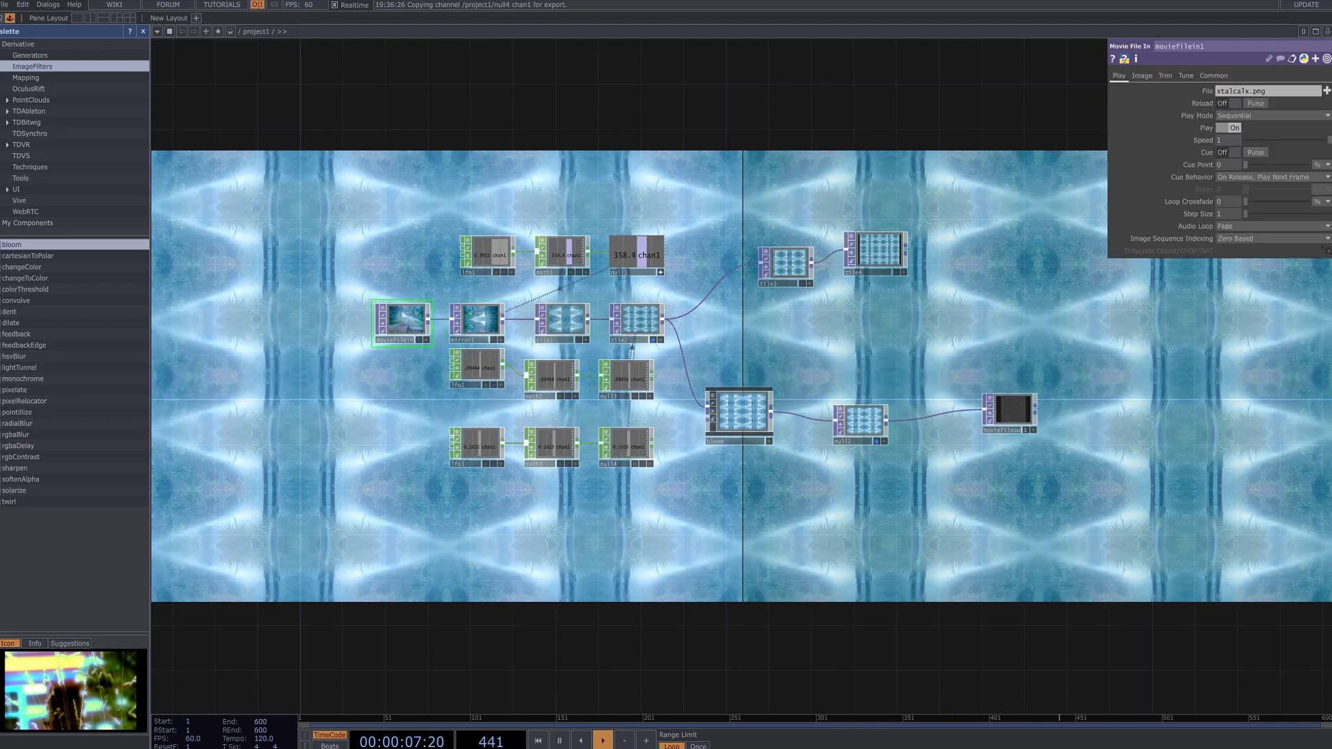
{"action": "left_click", "coordinate": [1326, 90]}
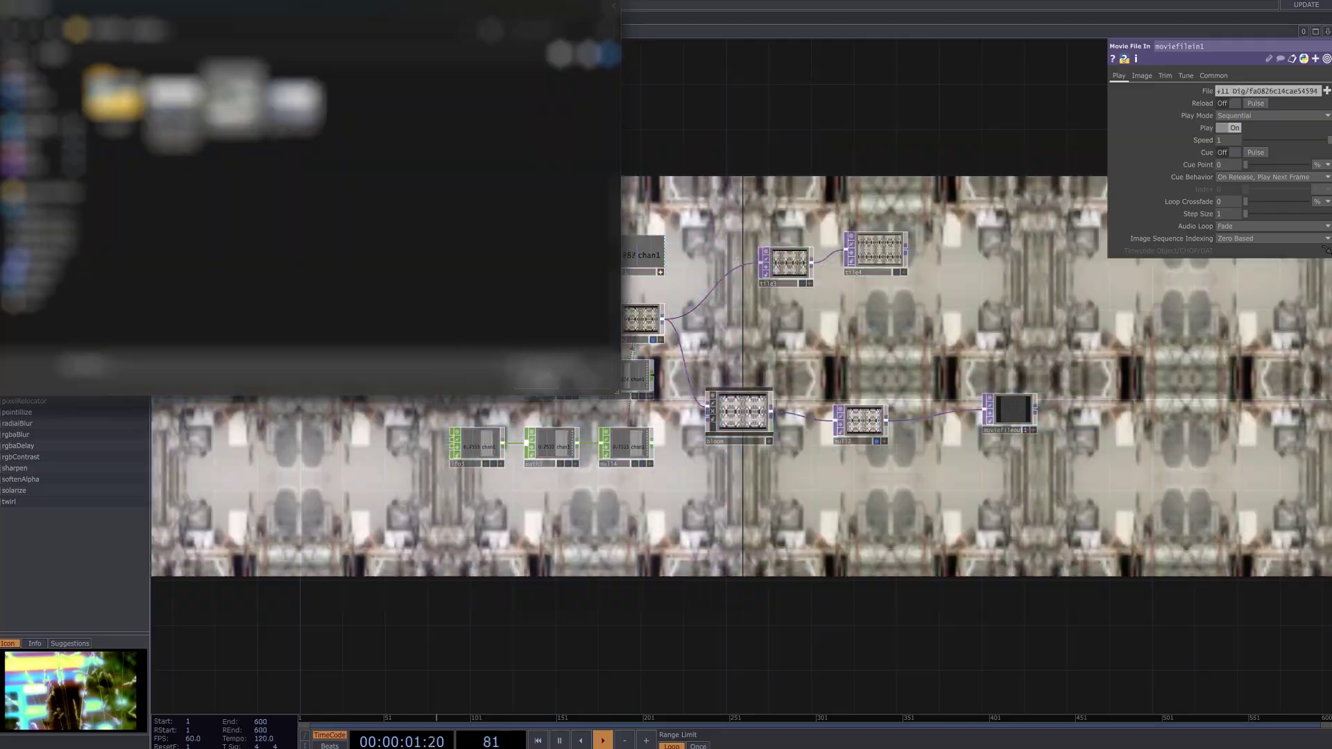
{"action": "key", "text": "Return"}
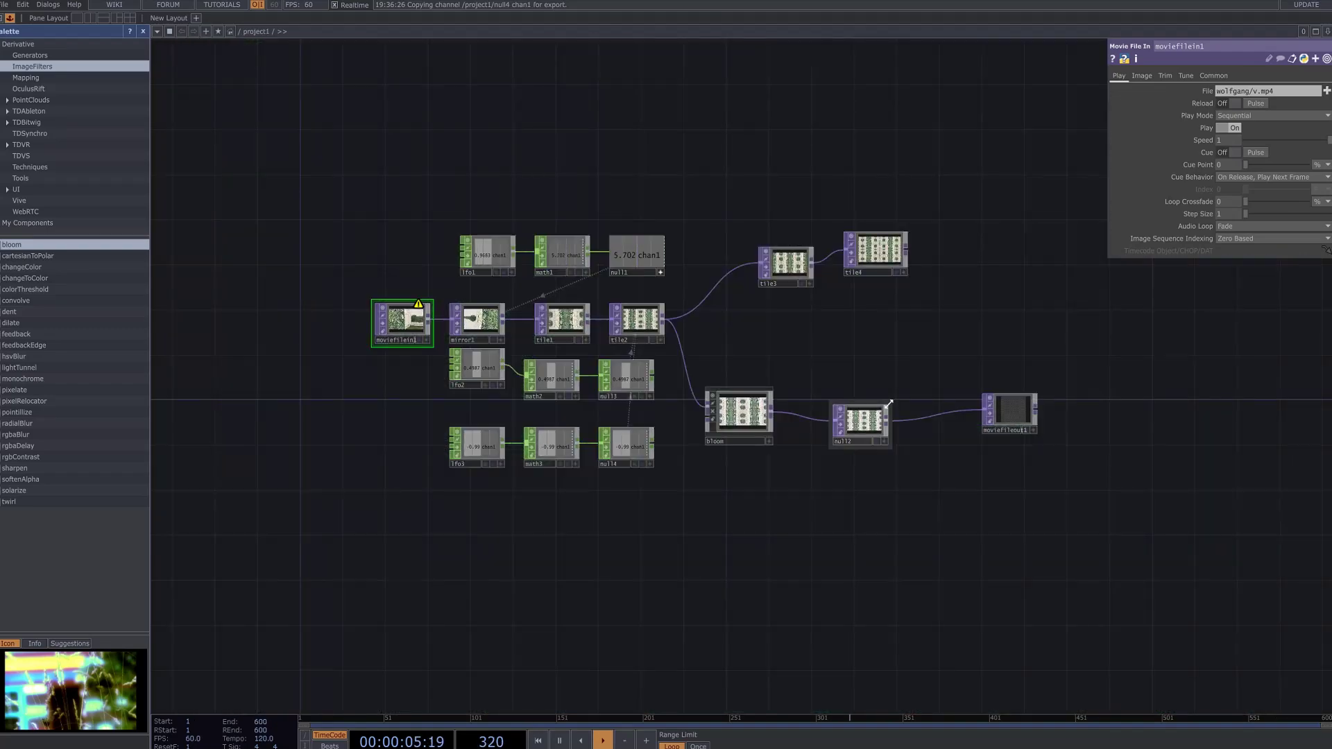
Enlarge null2's node for a bigger preview and shift moviefileout1 farther away from it to make room.
{"action": "left_click_drag", "start_coordinate": [889, 403], "coordinate": [1032, 315]}
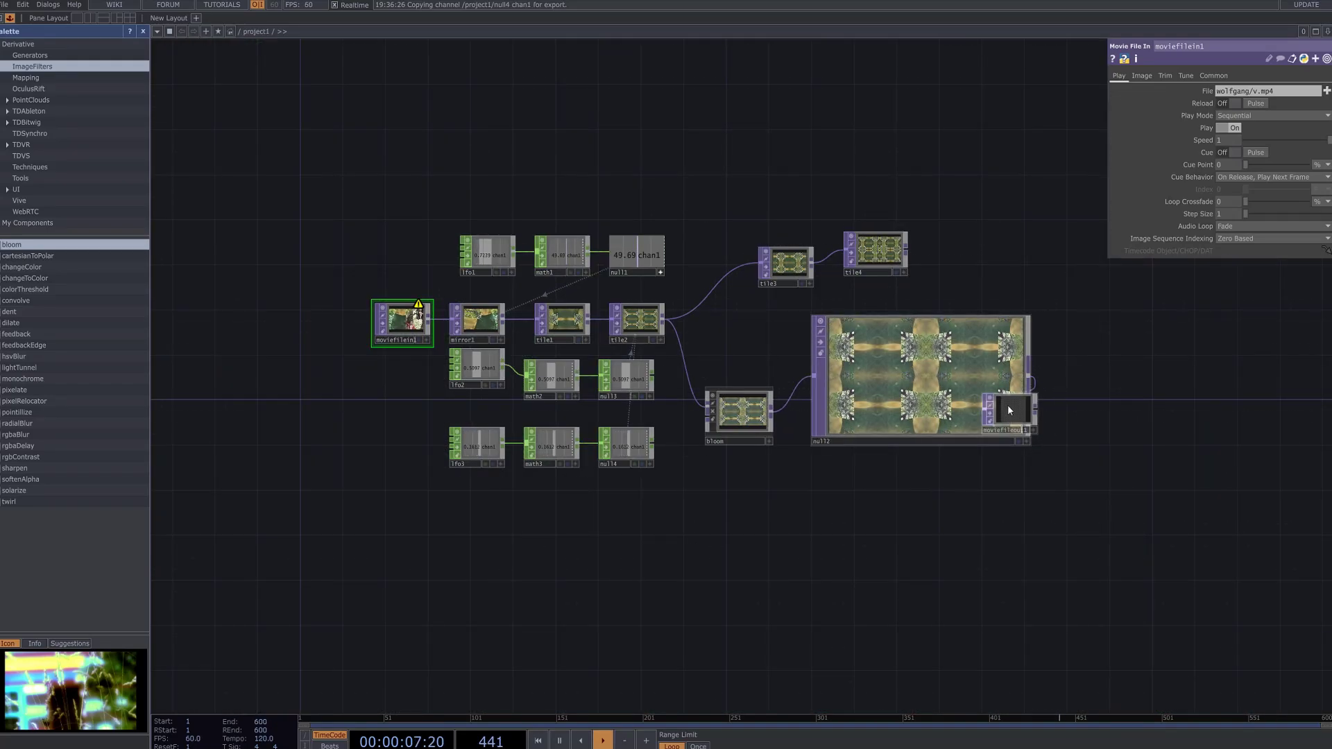
{"action": "left_click_drag", "start_coordinate": [1009, 409], "coordinate": [1126, 387]}
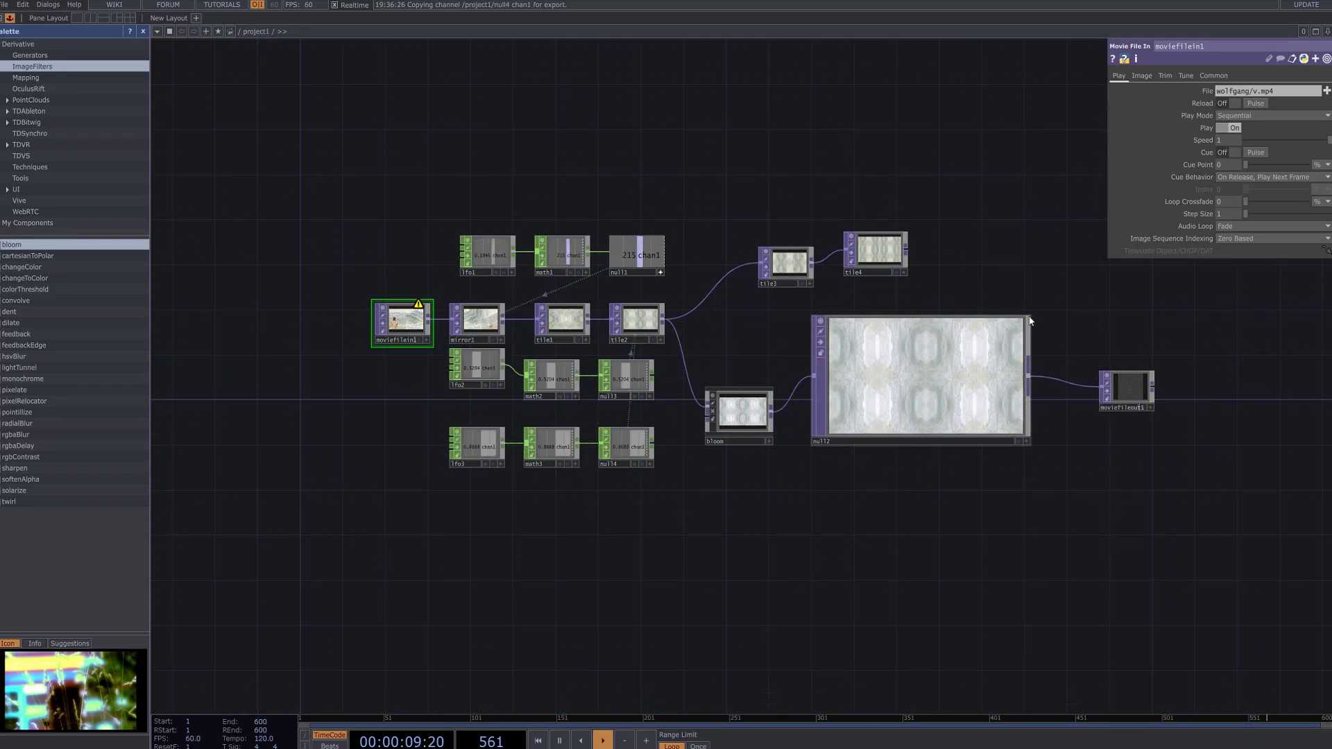
{"action": "left_click_drag", "start_coordinate": [1031, 314], "coordinate": [1108, 257]}
{"action": "left_click_drag", "start_coordinate": [1032, 349], "coordinate": [1011, 403]}
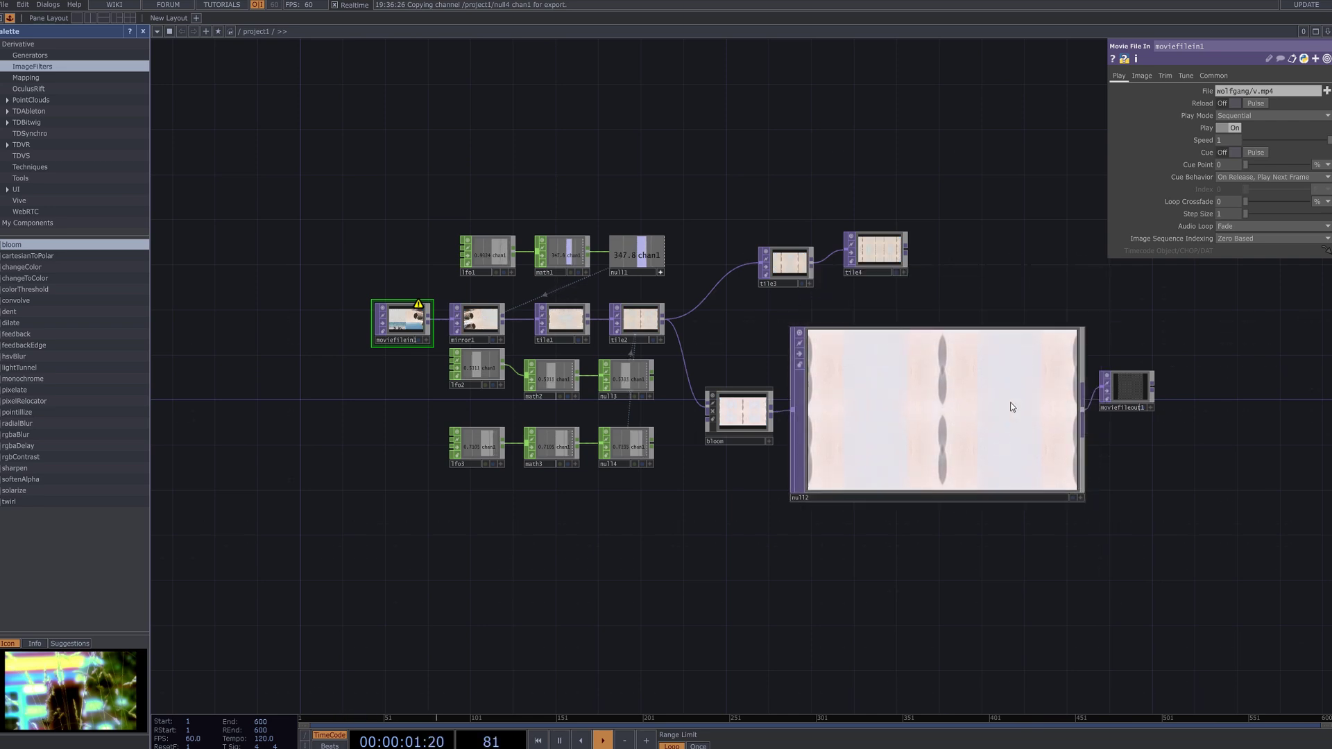
{"action": "left_click_drag", "start_coordinate": [1129, 396], "coordinate": [1204, 384]}
{"action": "left_click_drag", "start_coordinate": [1010, 405], "coordinate": [1052, 393]}
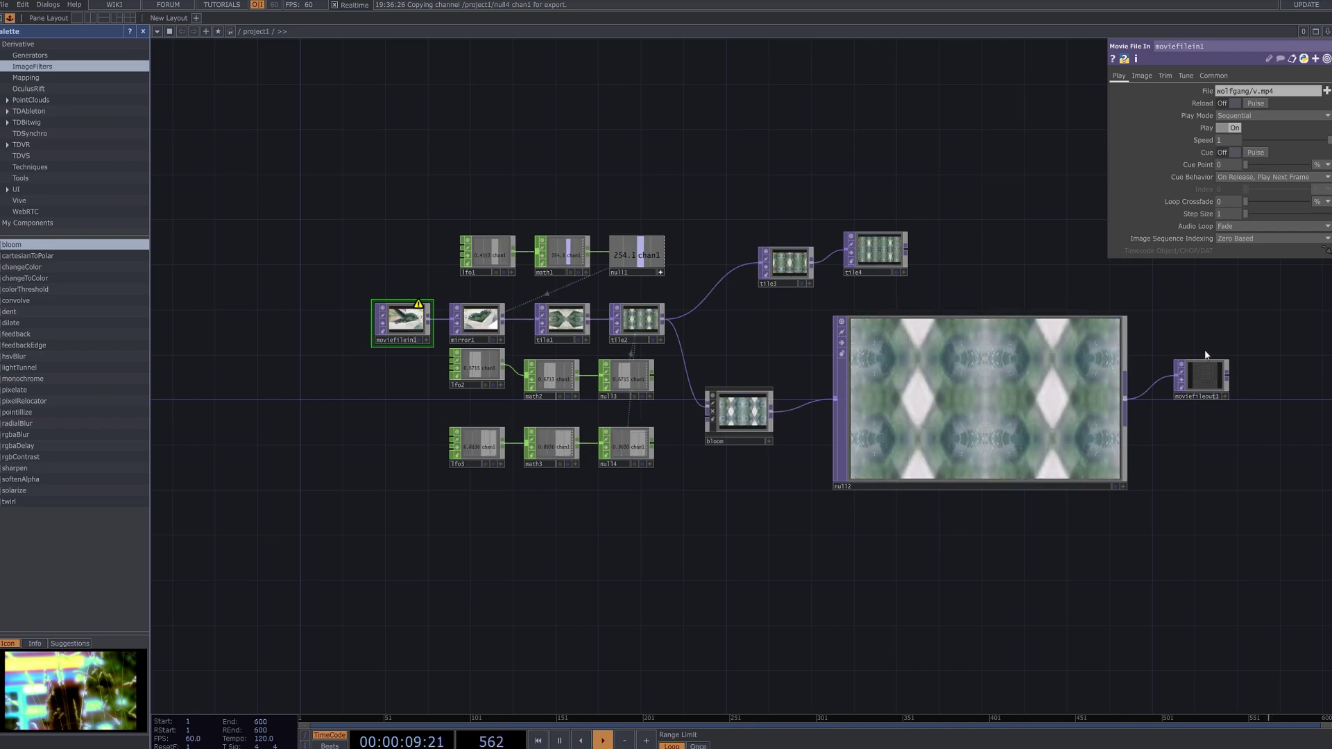
Enlarge null2's node once more to view the tiled video output up close.
{"action": "scroll", "coordinate": [1116, 395], "scroll_direction": "up", "scroll_amount": 4}
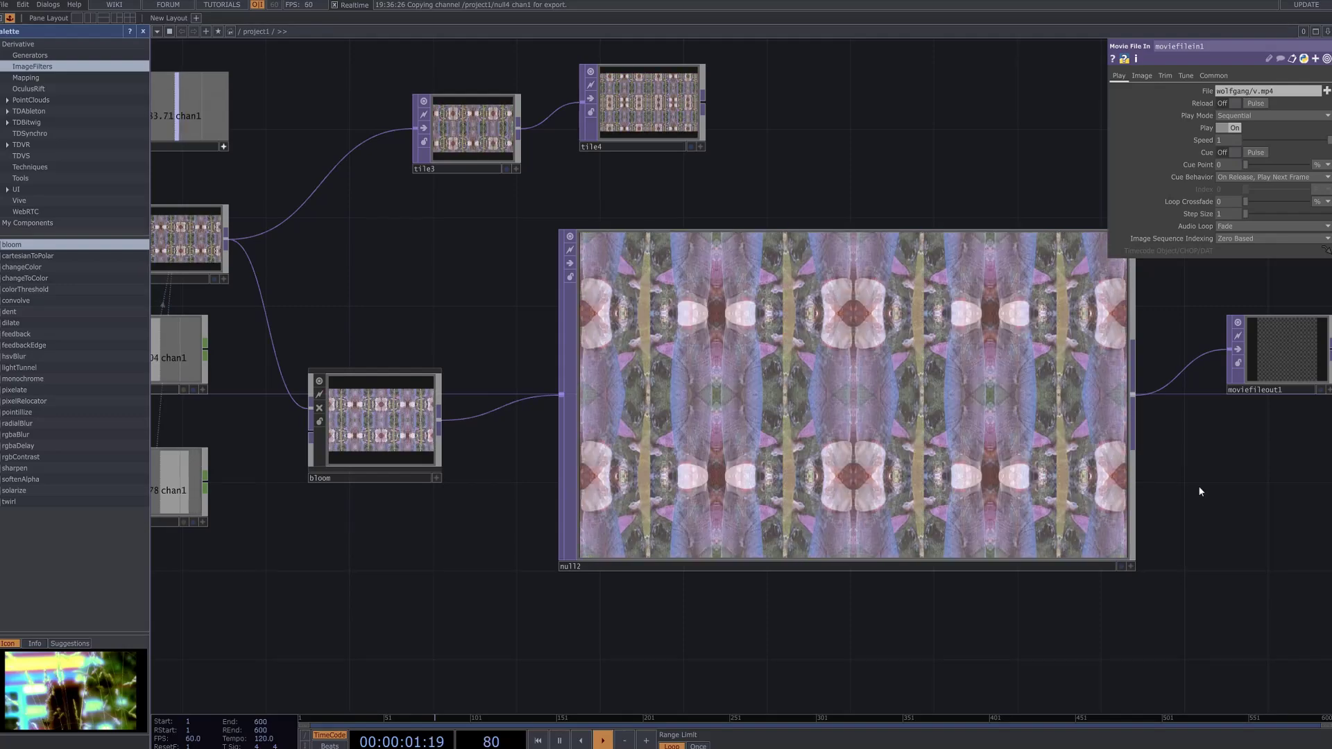
{"action": "left_click_drag", "start_coordinate": [1200, 491], "coordinate": [1065, 504]}
{"action": "left_click_drag", "start_coordinate": [990, 237], "coordinate": [1044, 205]}
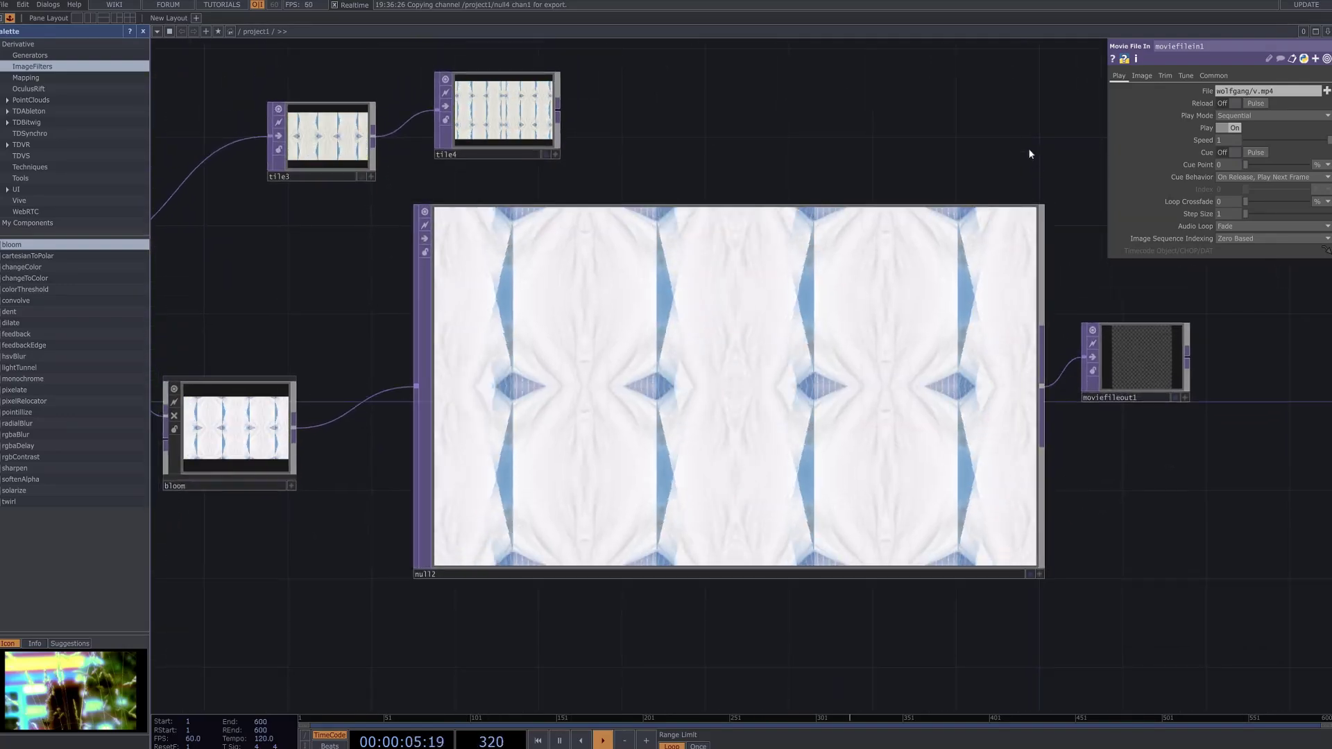
{"action": "left_click_drag", "start_coordinate": [1029, 149], "coordinate": [1009, 170]}
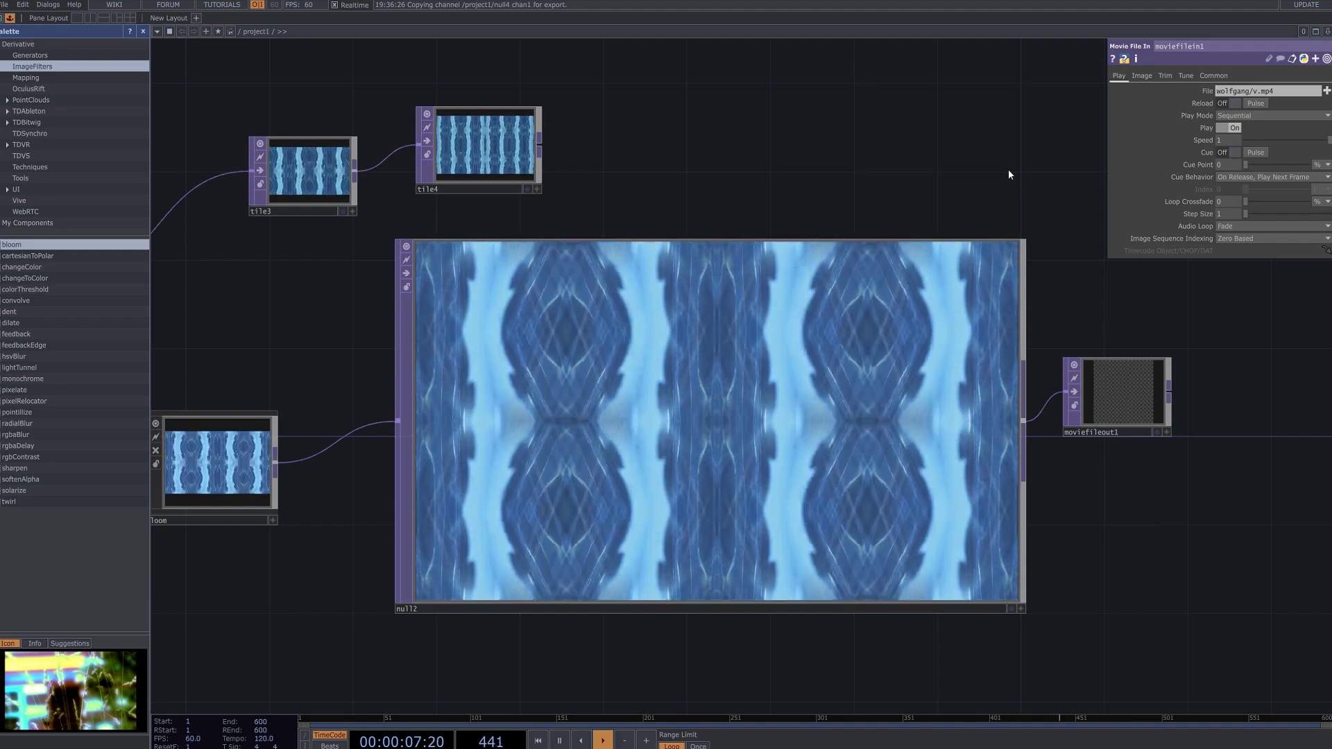